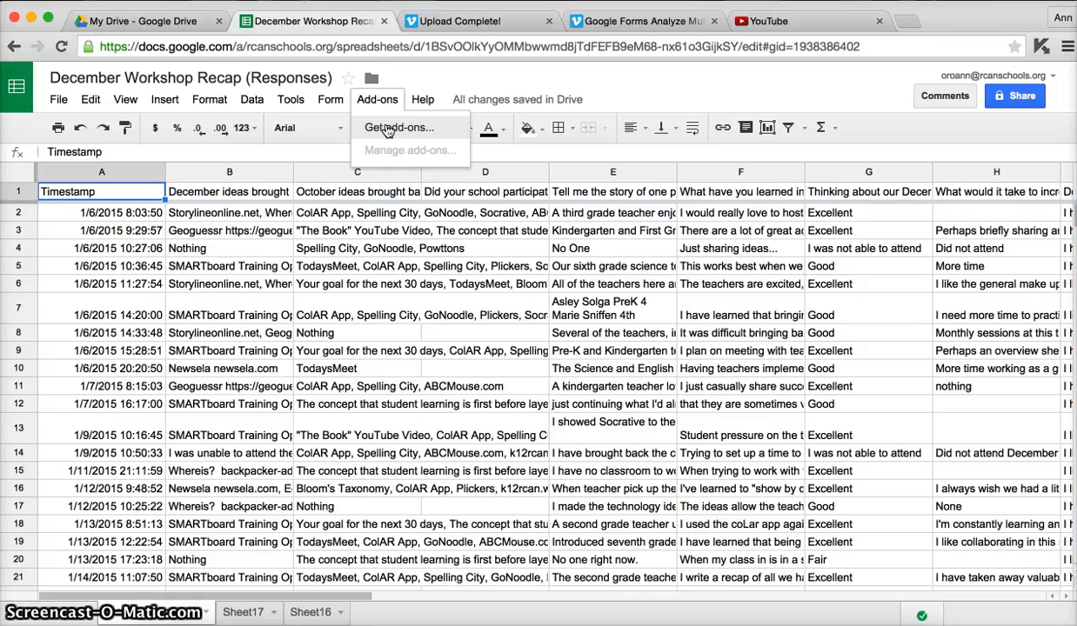
Step: Search the add-ons store for "save as doc"
left_click(388, 128)
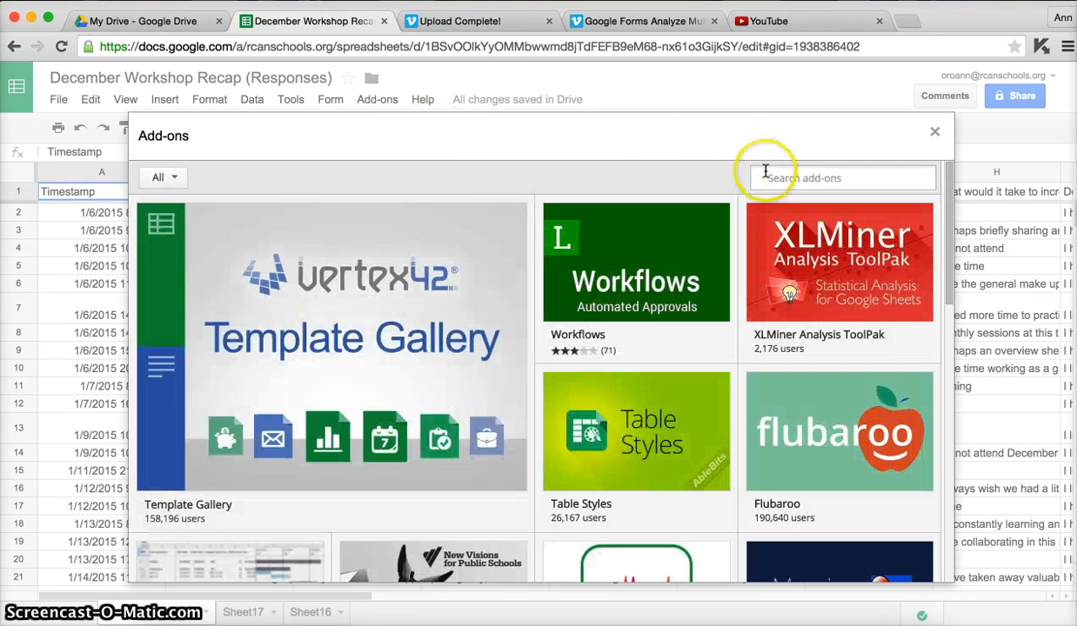
left_click(767, 174)
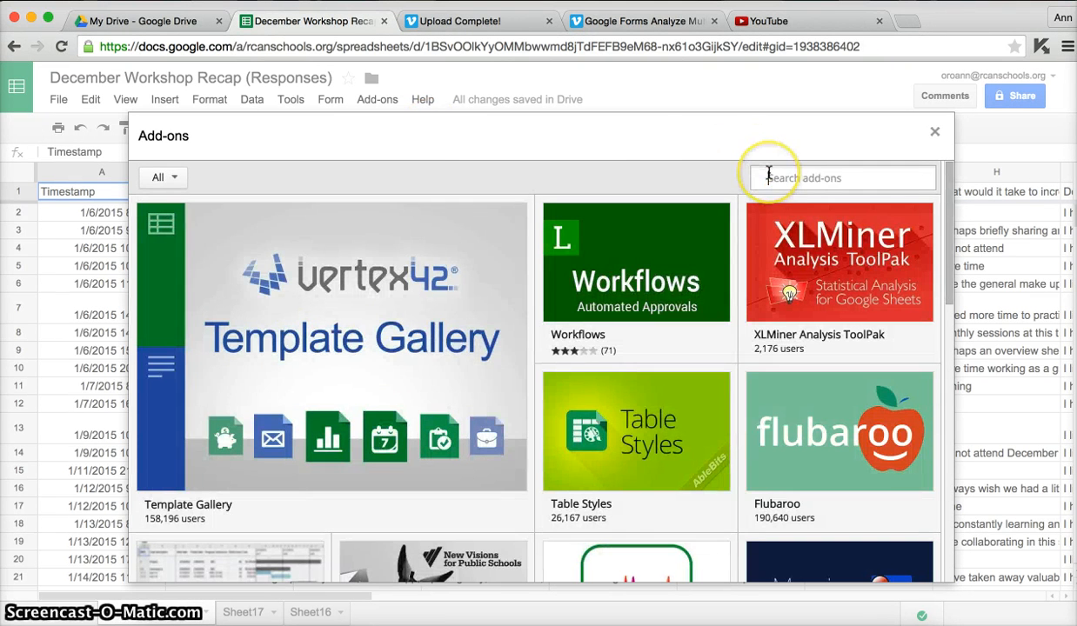
type("save as doc")
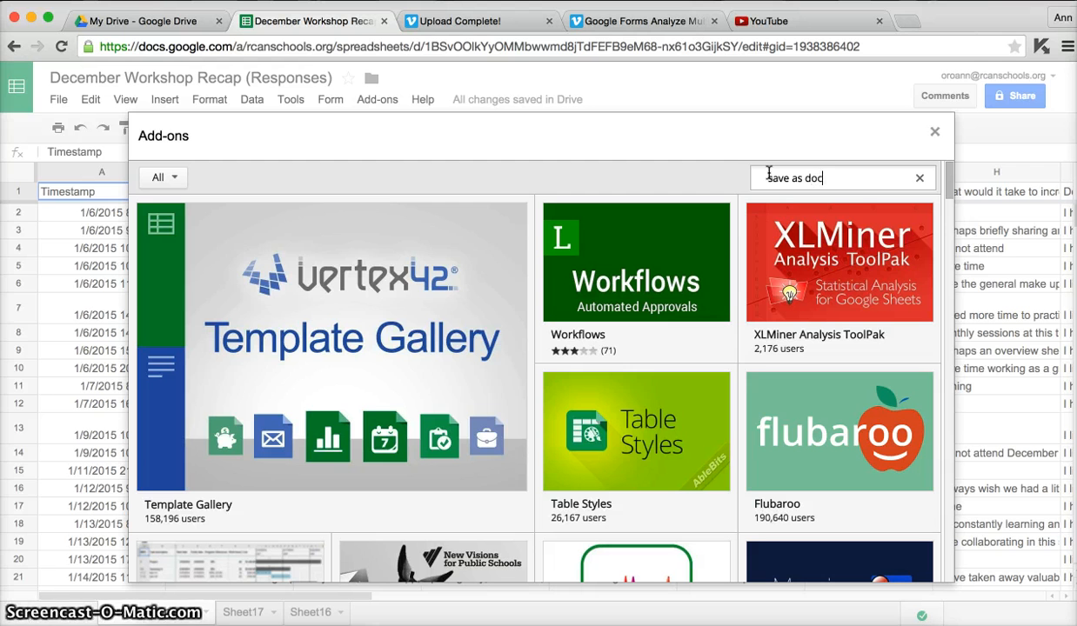
left_click(774, 173)
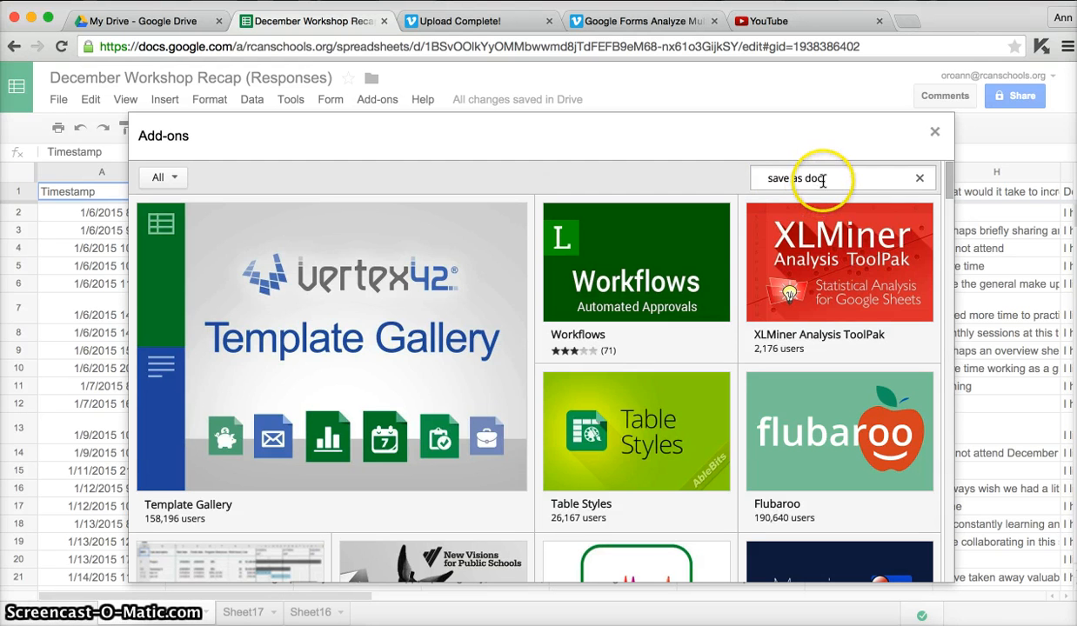
key("Return")
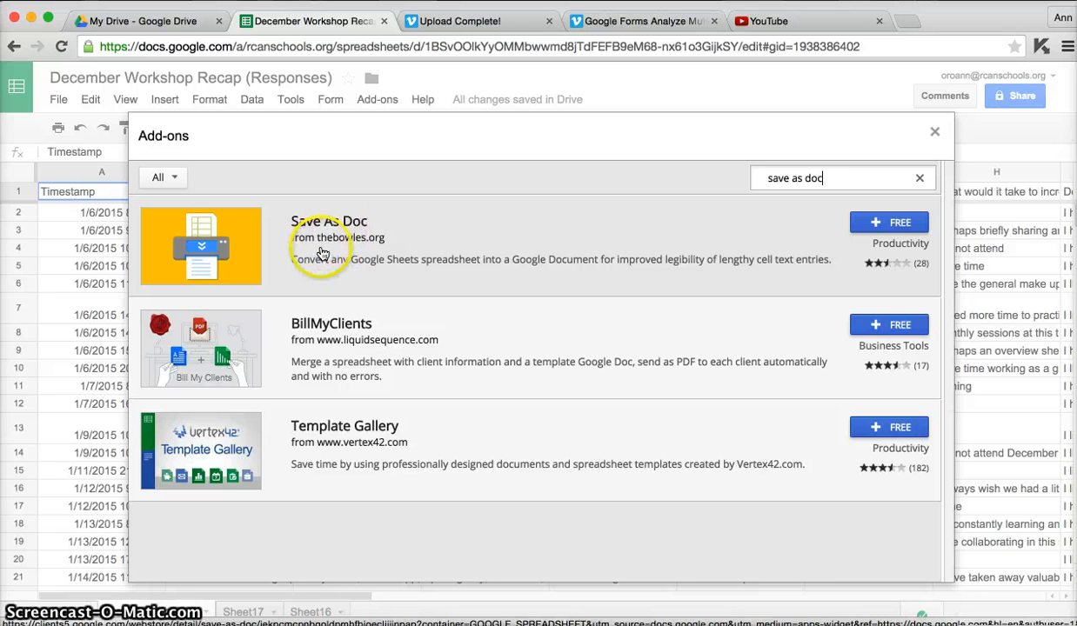
Step: Install the free Save As Doc add-on and accept its requested permissions
left_click(902, 225)
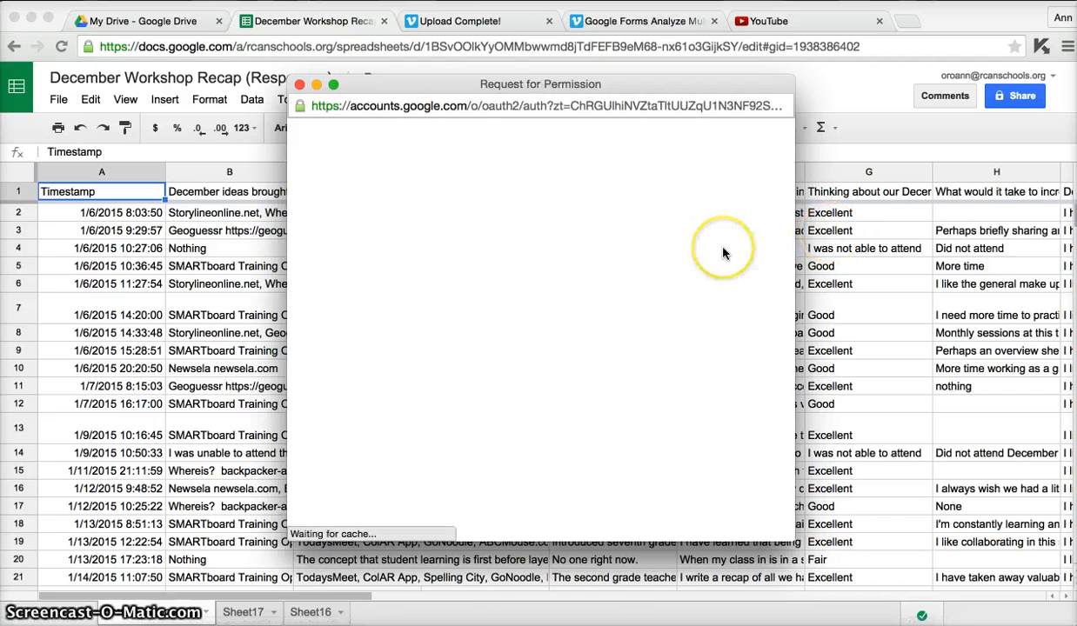
scroll(711, 313, "down", 2)
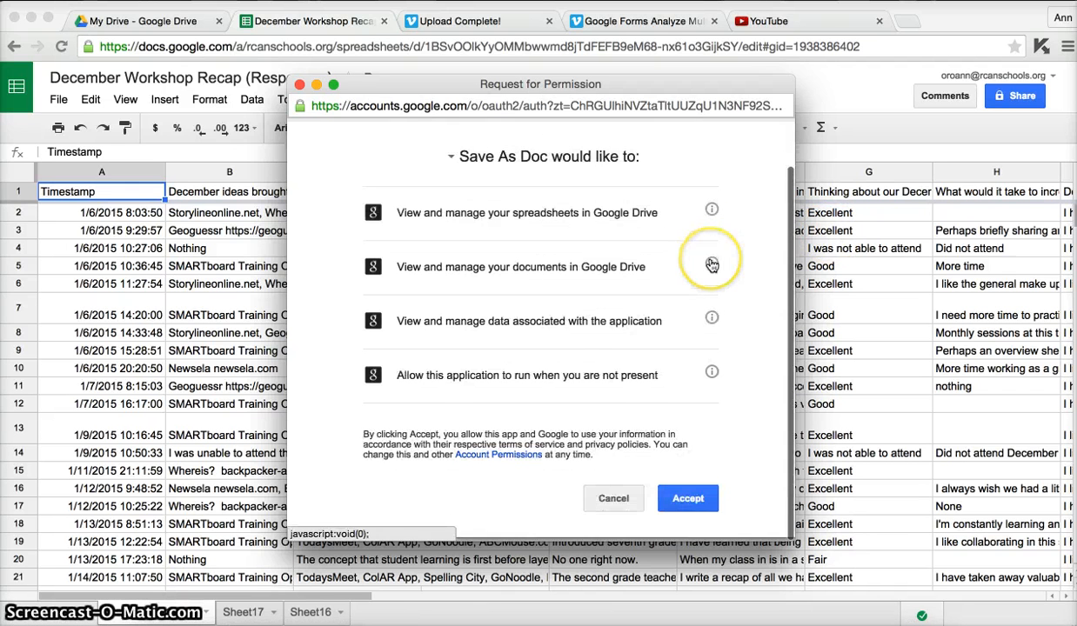
left_click(690, 503)
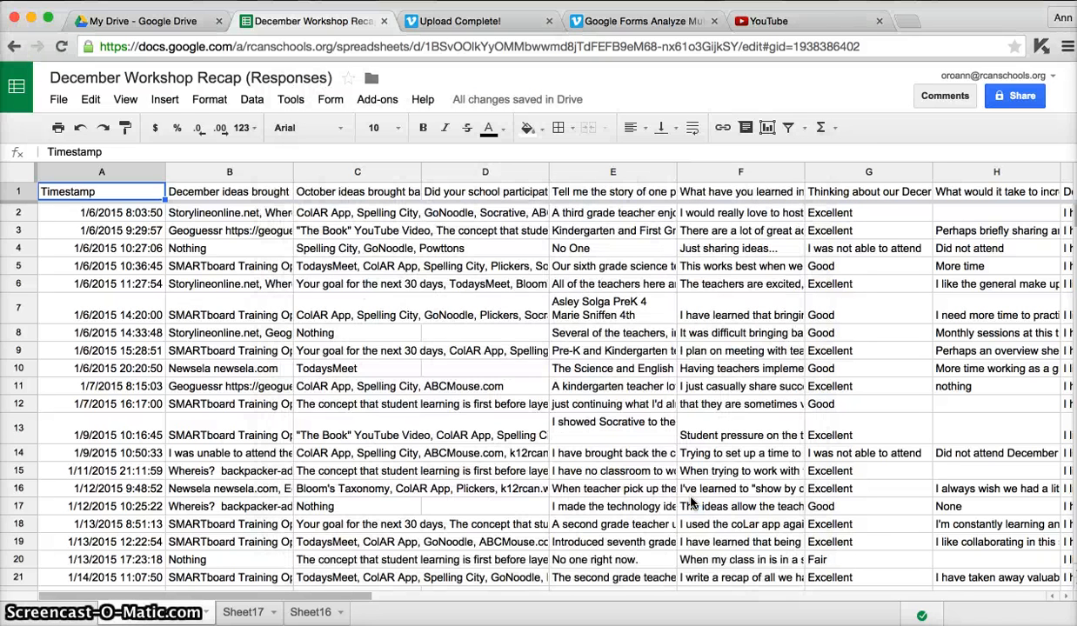
left_click(375, 100)
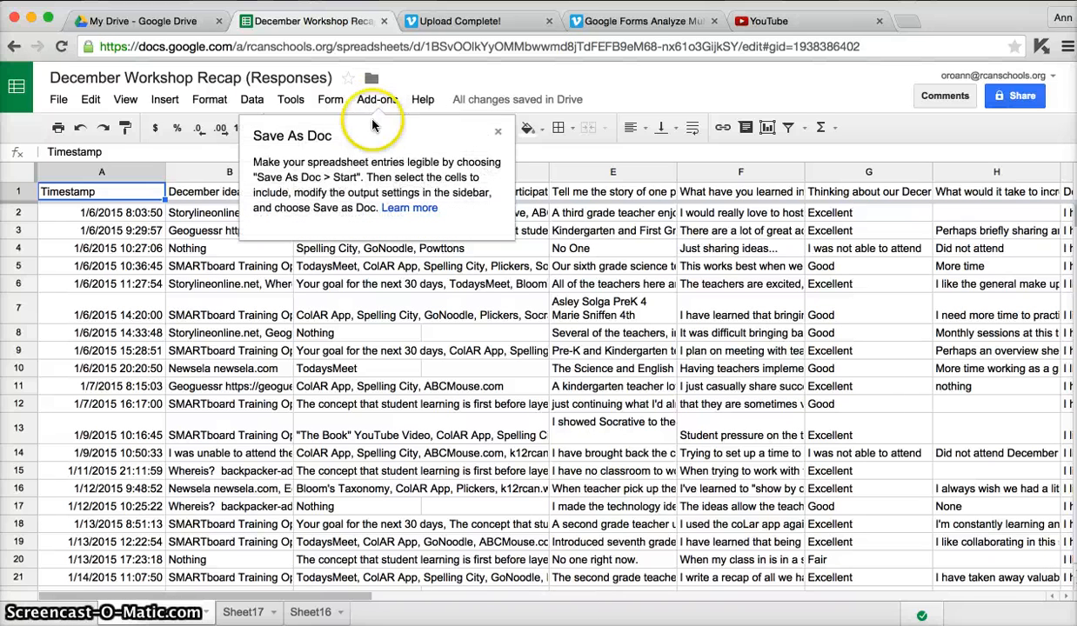
left_click(359, 137)
left_click(390, 98)
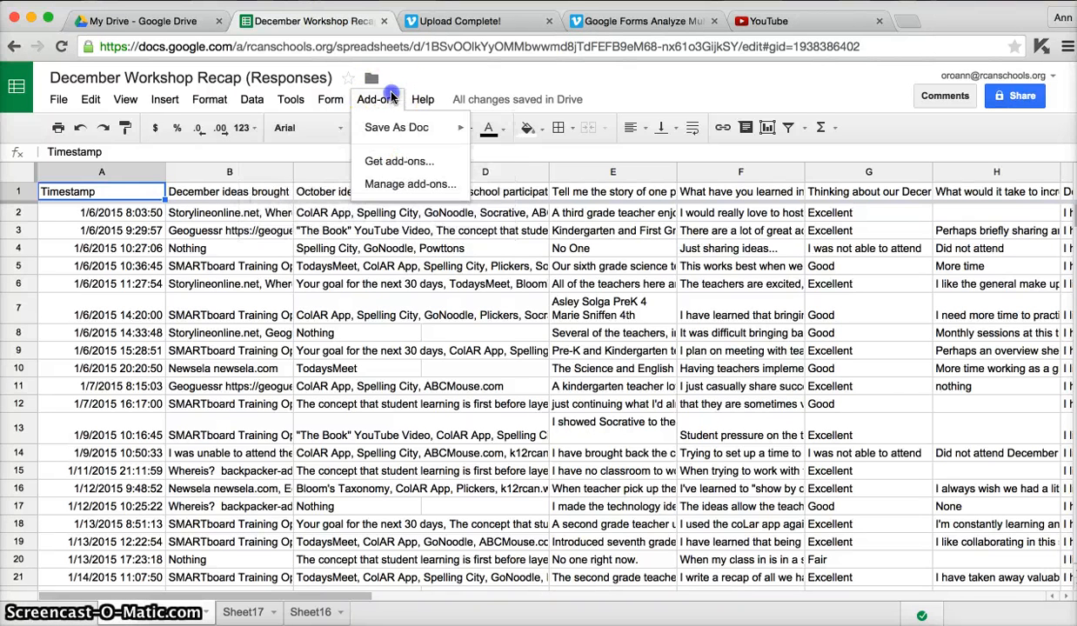
left_click(391, 128)
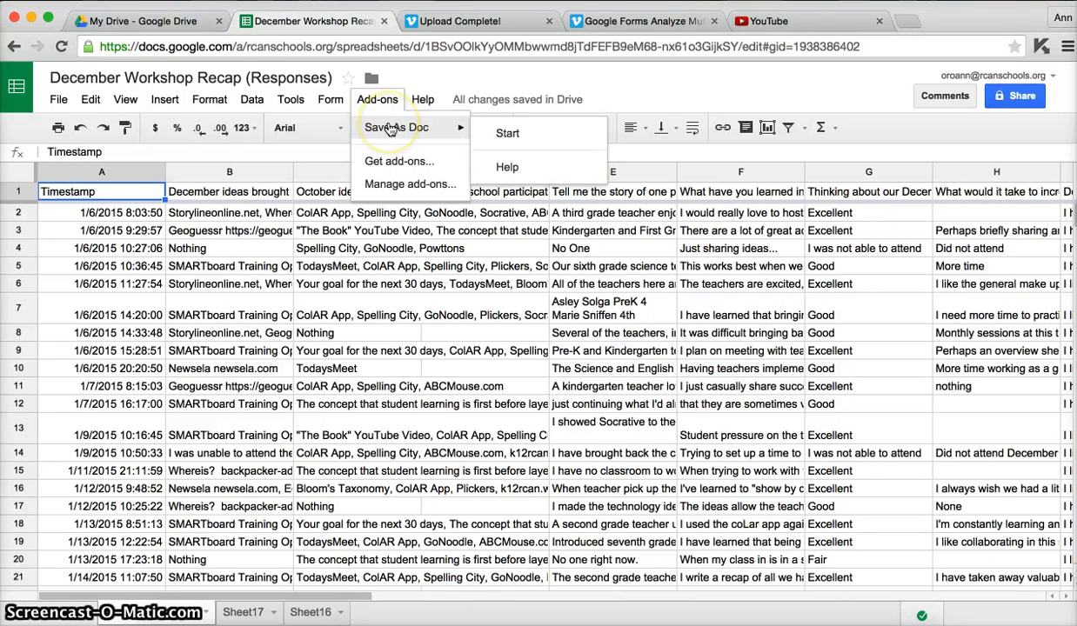
left_click(376, 99)
Step: Select the December response data from the Timestamp heading in A1 through cell Q50
left_click(77, 192)
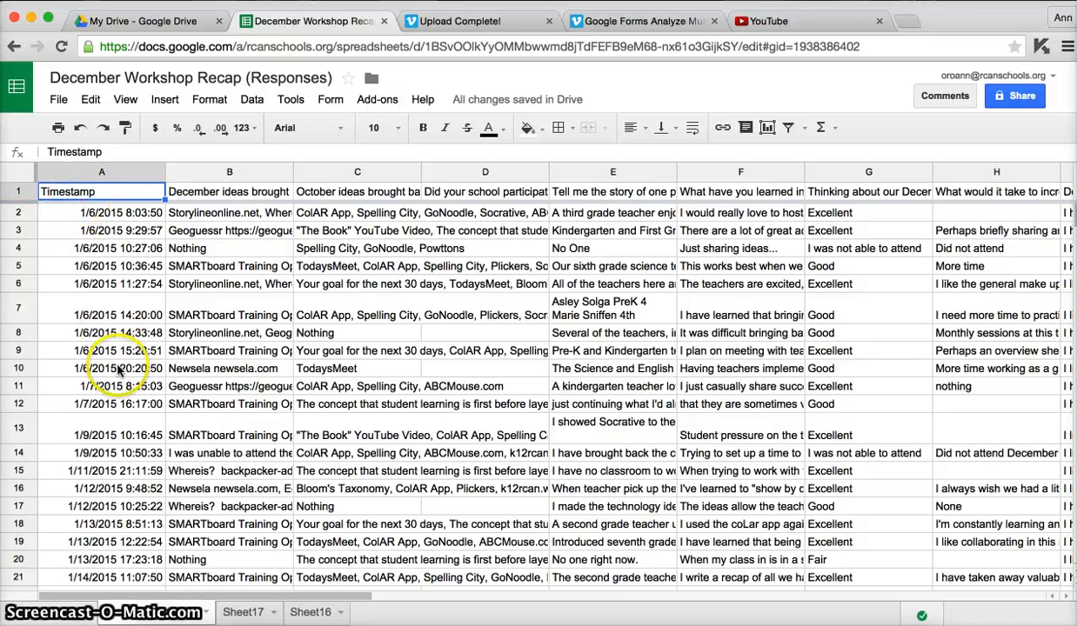
scroll(175, 489, "down", 3)
scroll(175, 489, "down", 8)
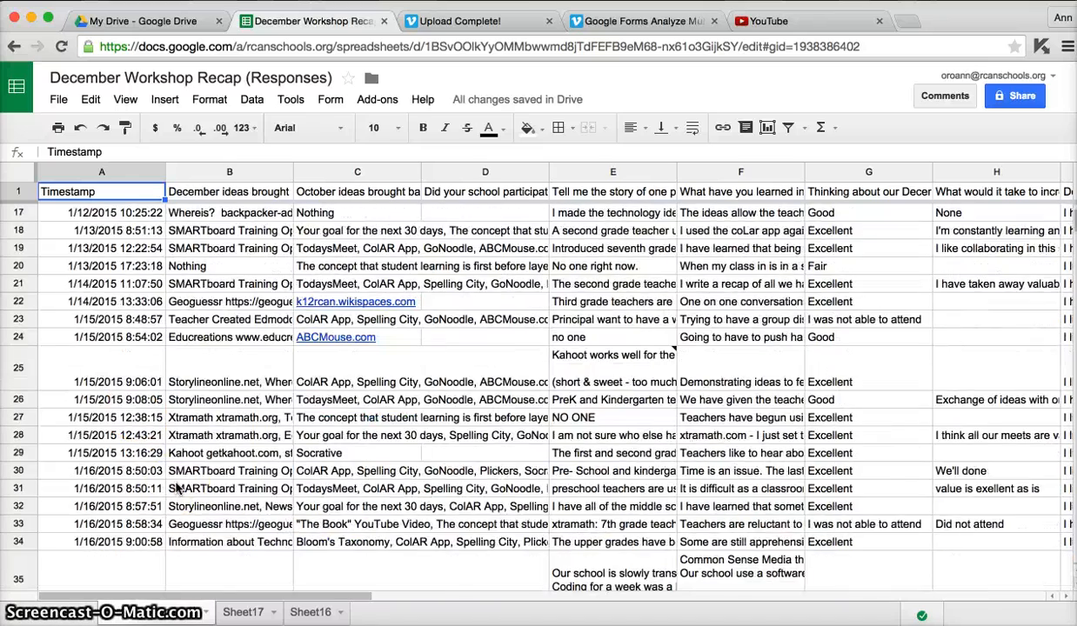
scroll(176, 489, "down", 5)
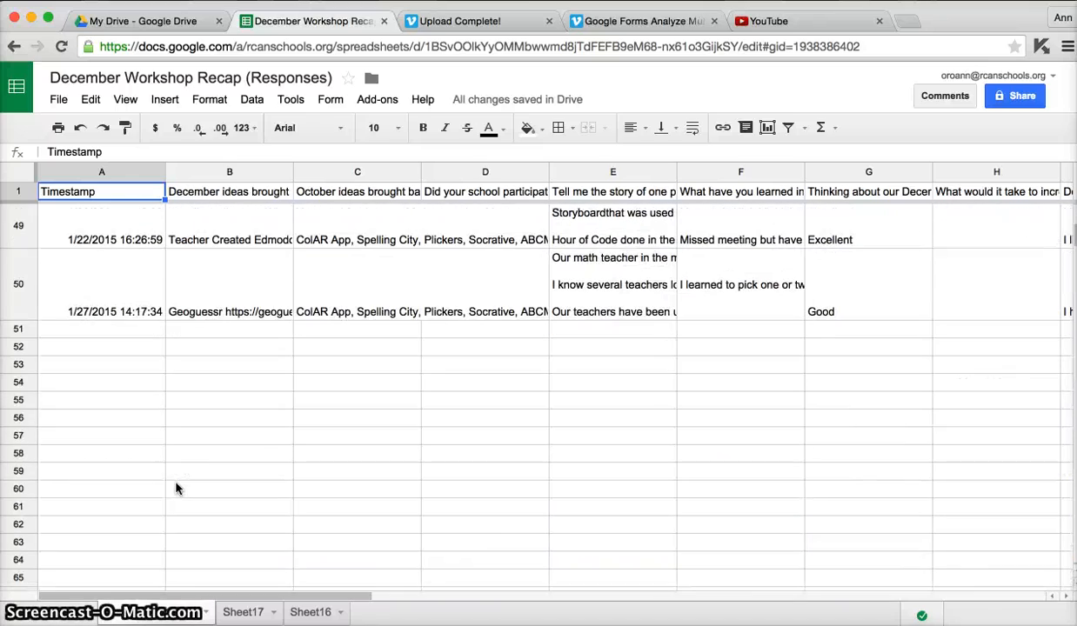
left_click_drag(774, 598, 954, 599)
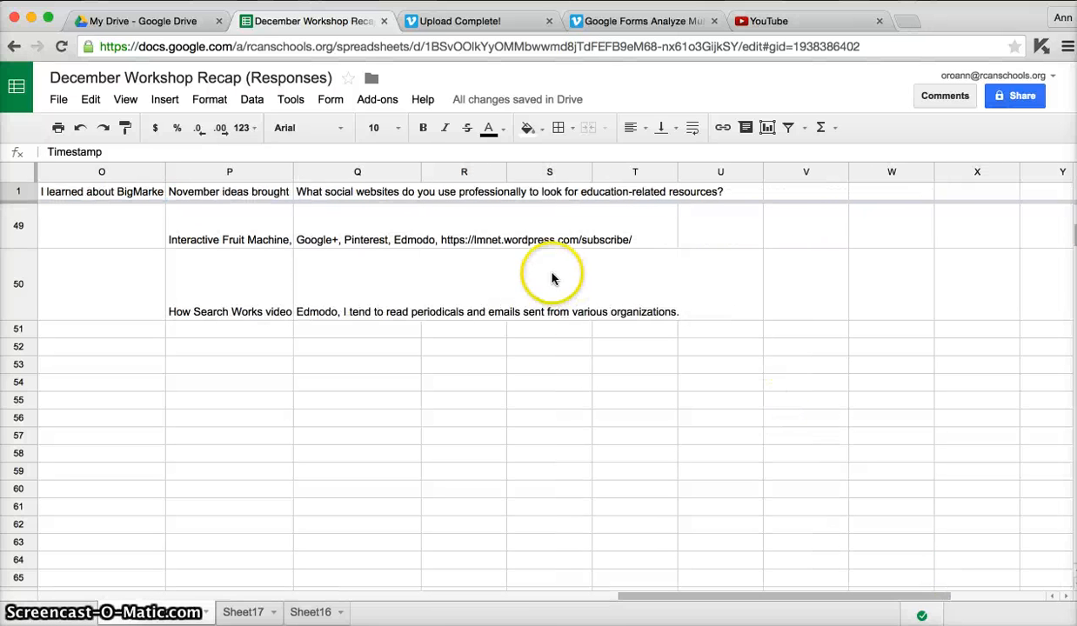
left_click(380, 299, "shift")
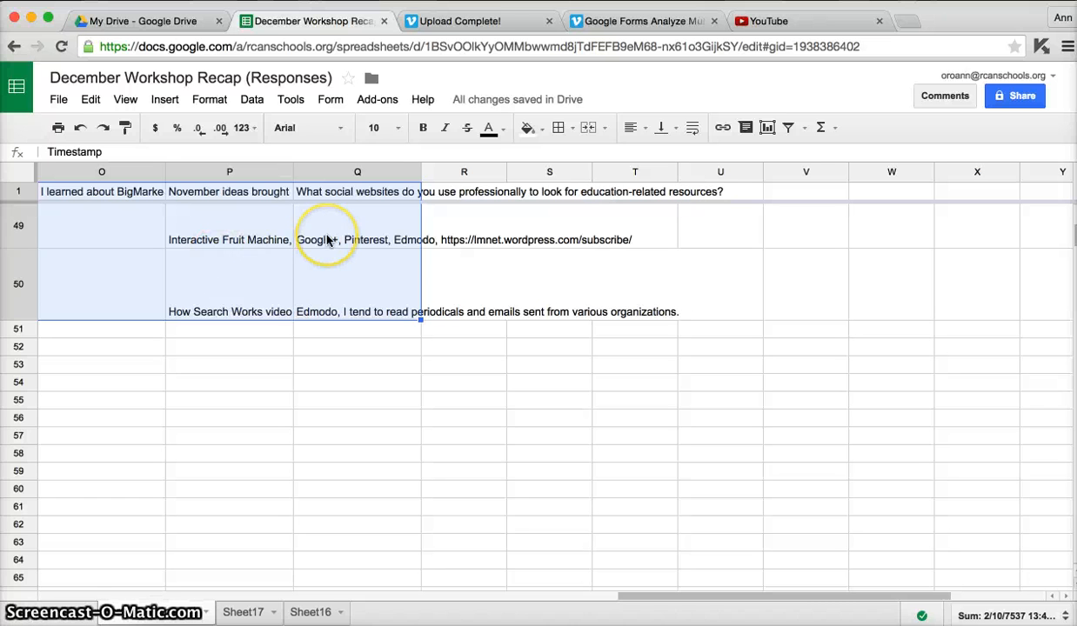
Step: Close the December spreadsheet and open January Workshop (Responses) from My Drive
left_click(383, 22)
left_click(141, 19)
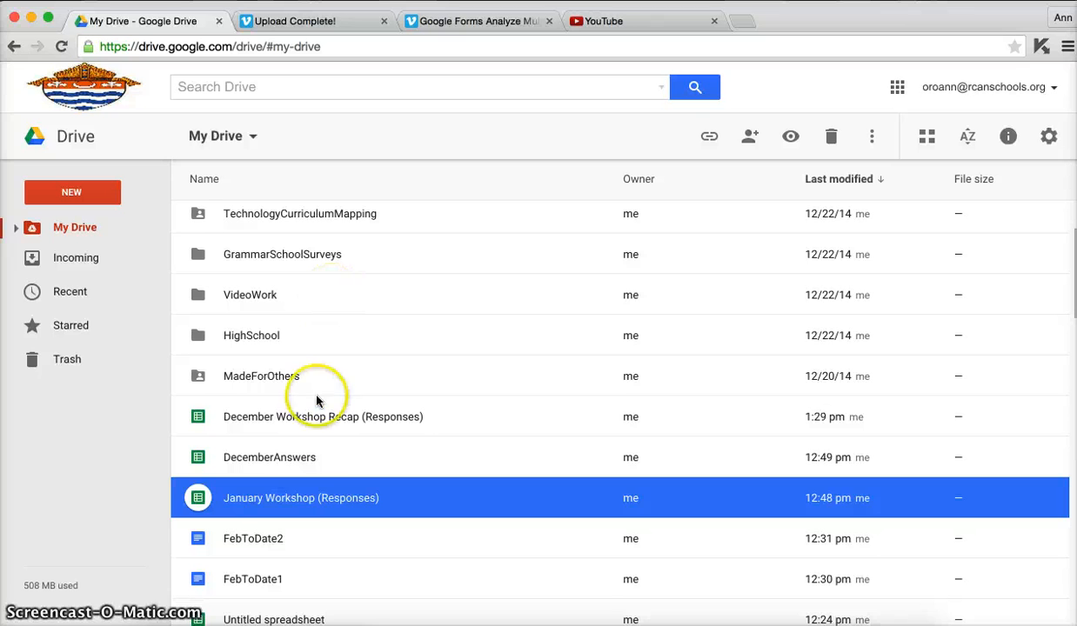
double_click(294, 502)
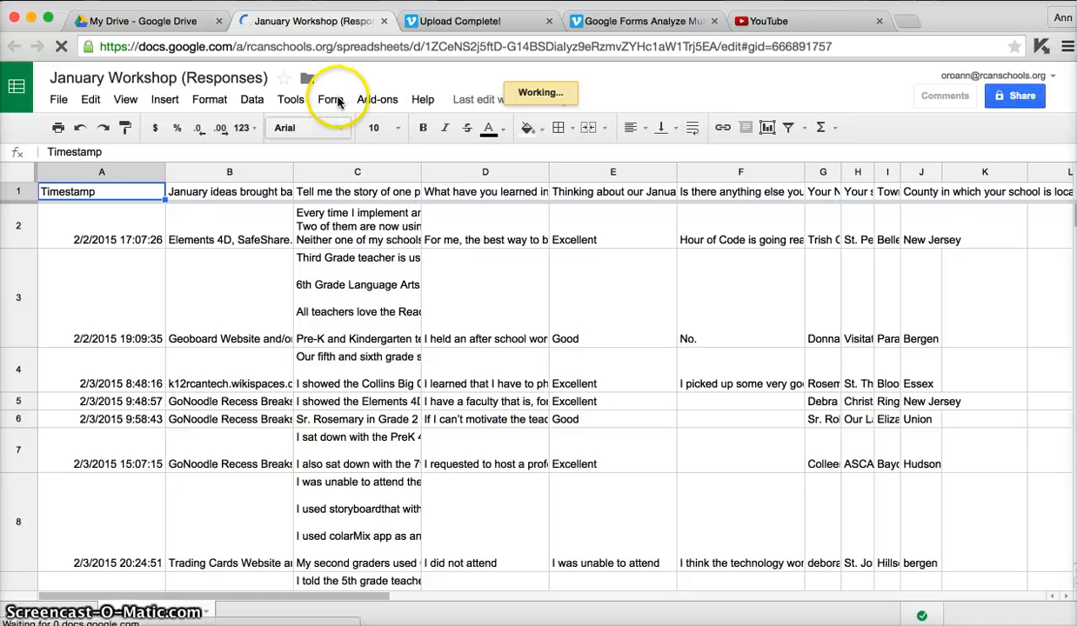
Step: Select the January response data from the Timestamp heading in A1 through cell J15
left_click(371, 101)
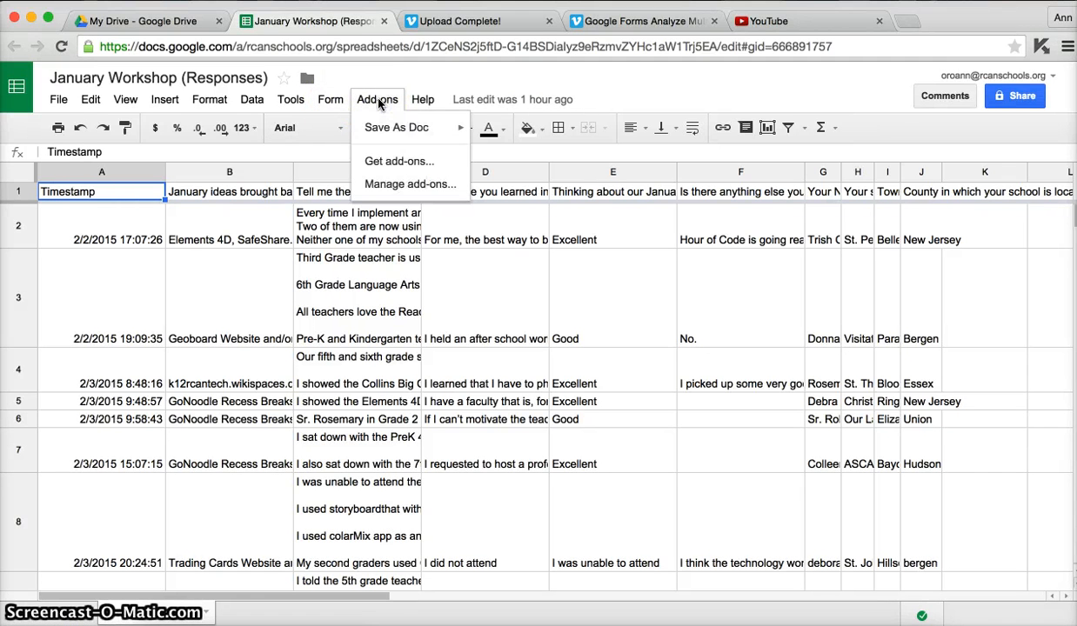
left_click(378, 103)
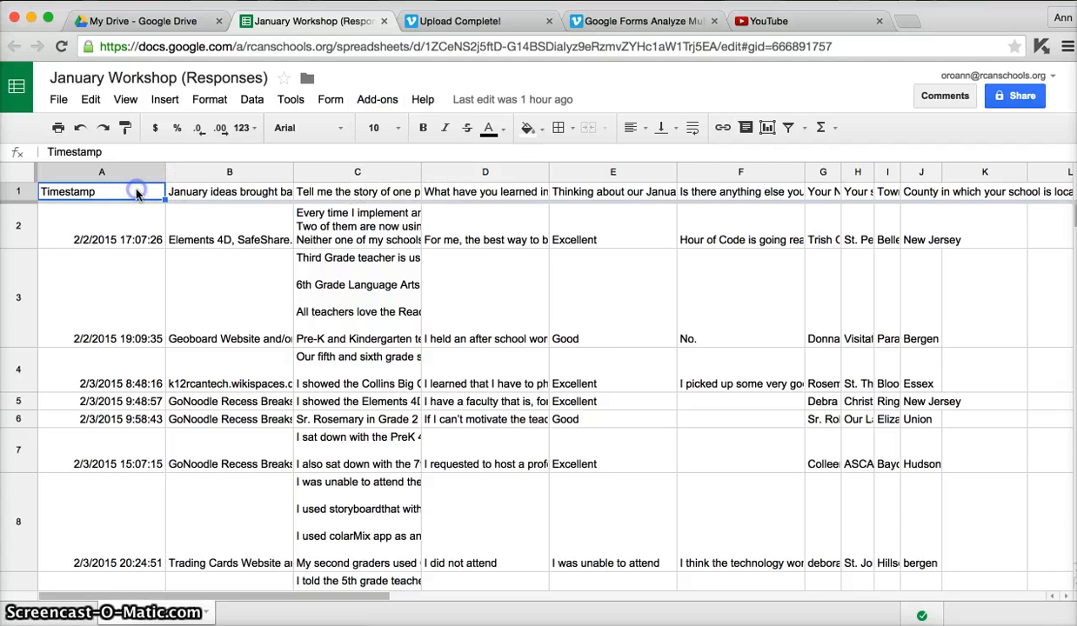
scroll(129, 361, "down", 5)
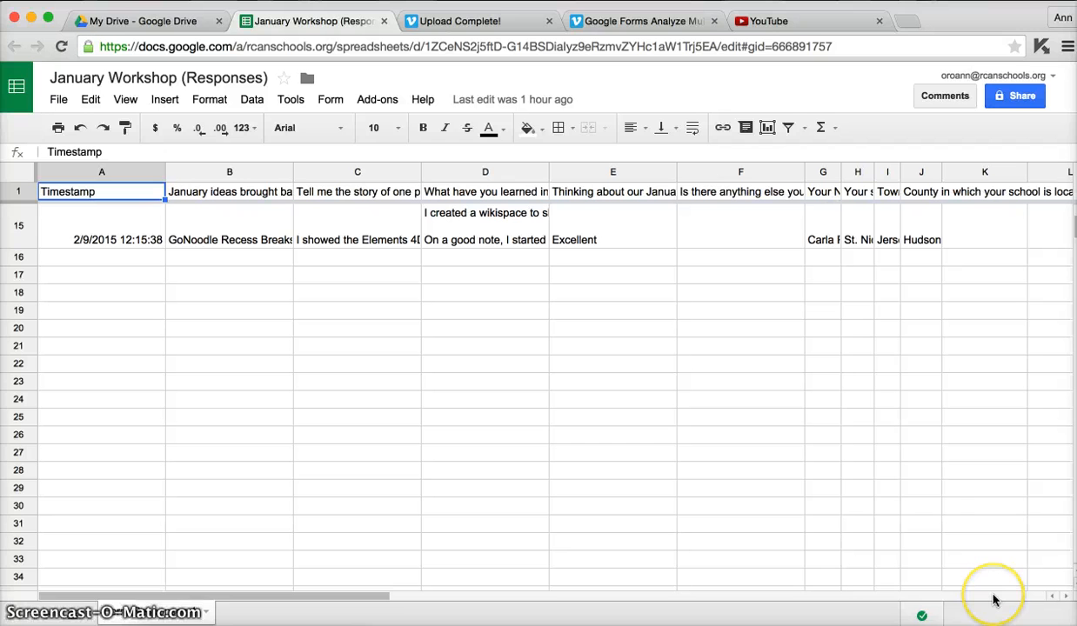
left_click(921, 245, "shift")
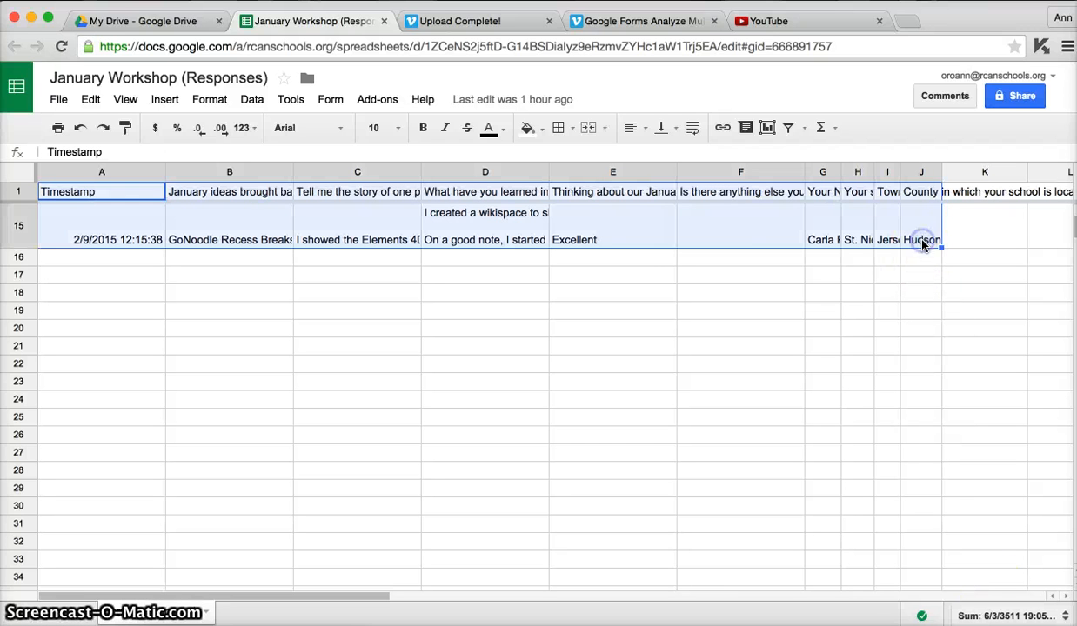
Step: Start the Save As Doc add-on for the selected cells and name the output document FebToDate3
left_click(374, 99)
mouse_move(383, 140)
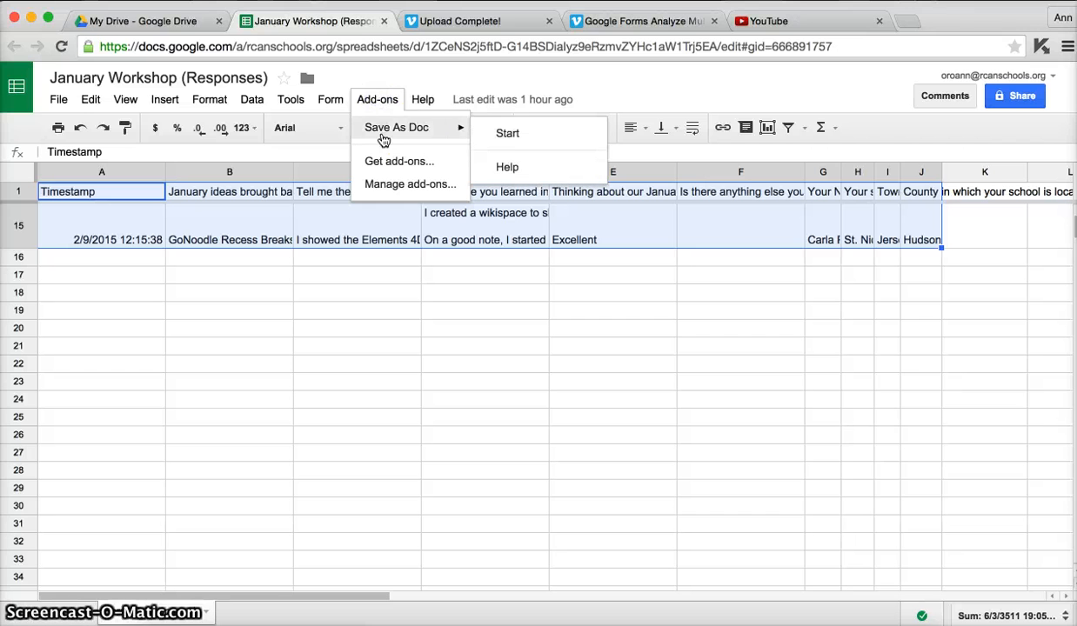
left_click(510, 137)
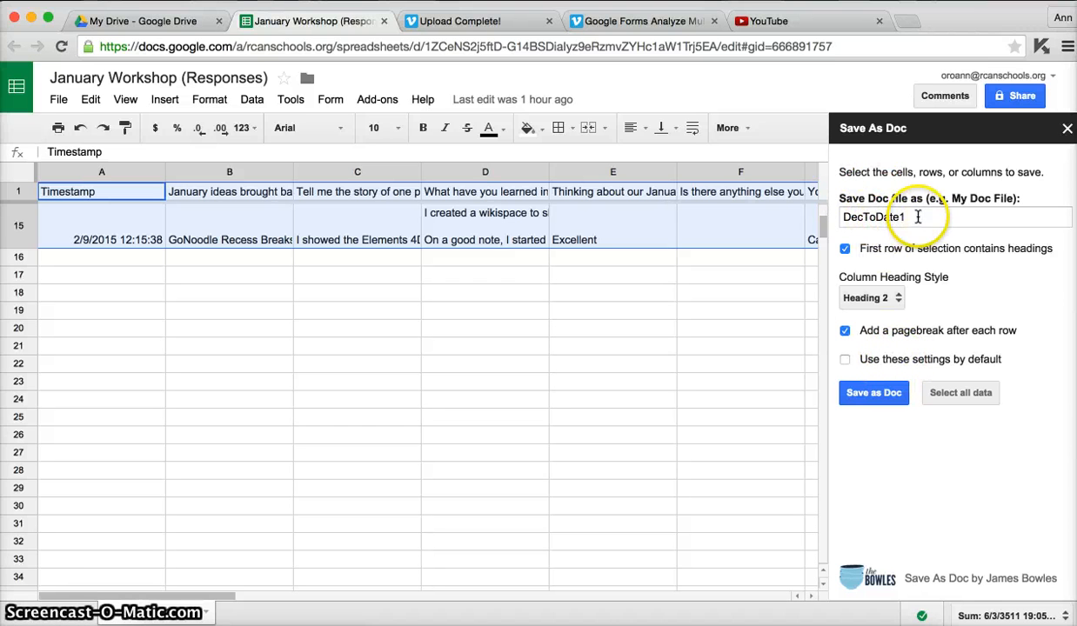
left_click_drag(918, 217, 844, 213)
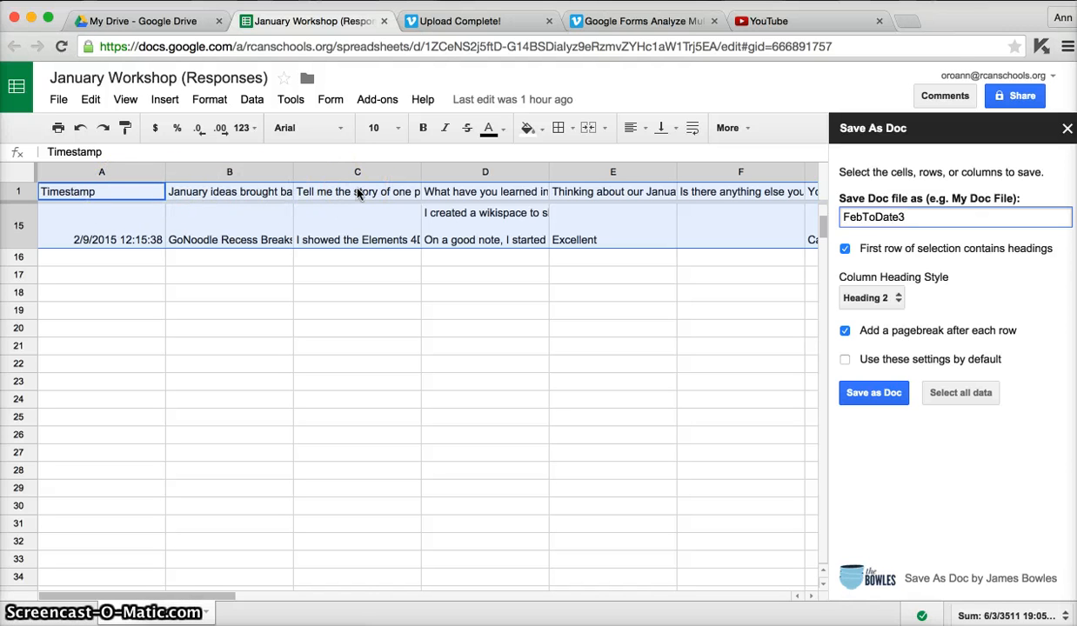
Step: Generate the document with Heading 2 as the column heading style and a page break after each row
left_click(887, 298)
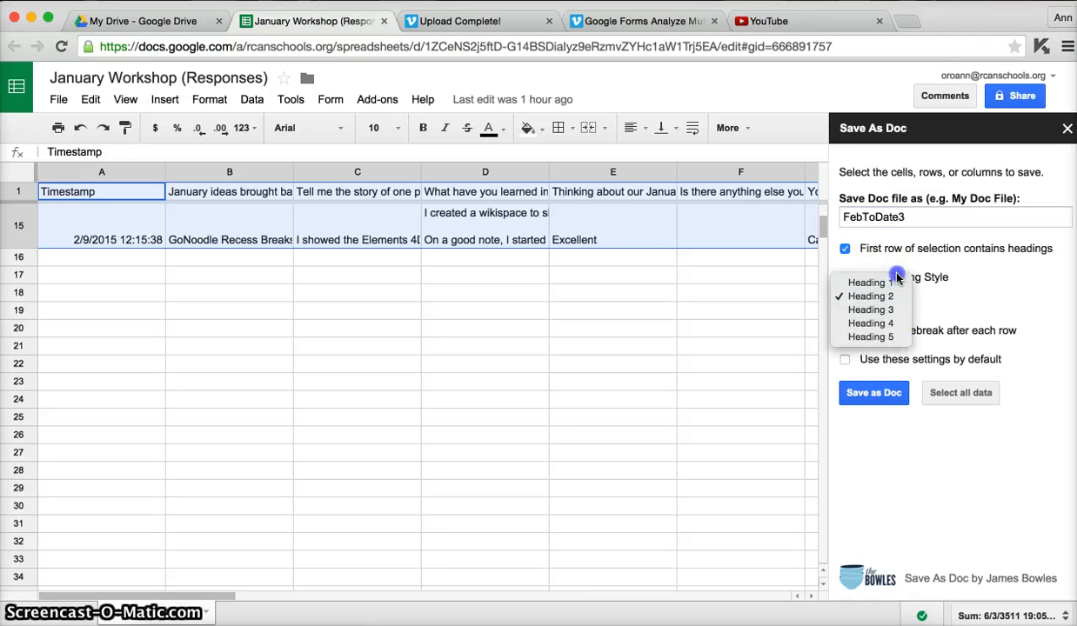
left_click(899, 296)
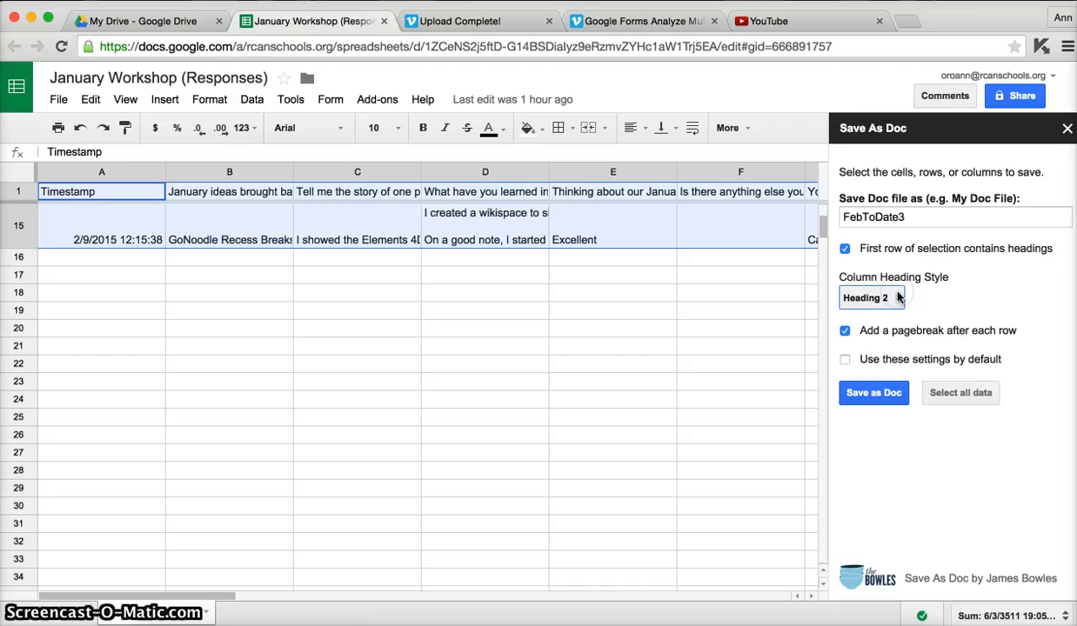
left_click(845, 331)
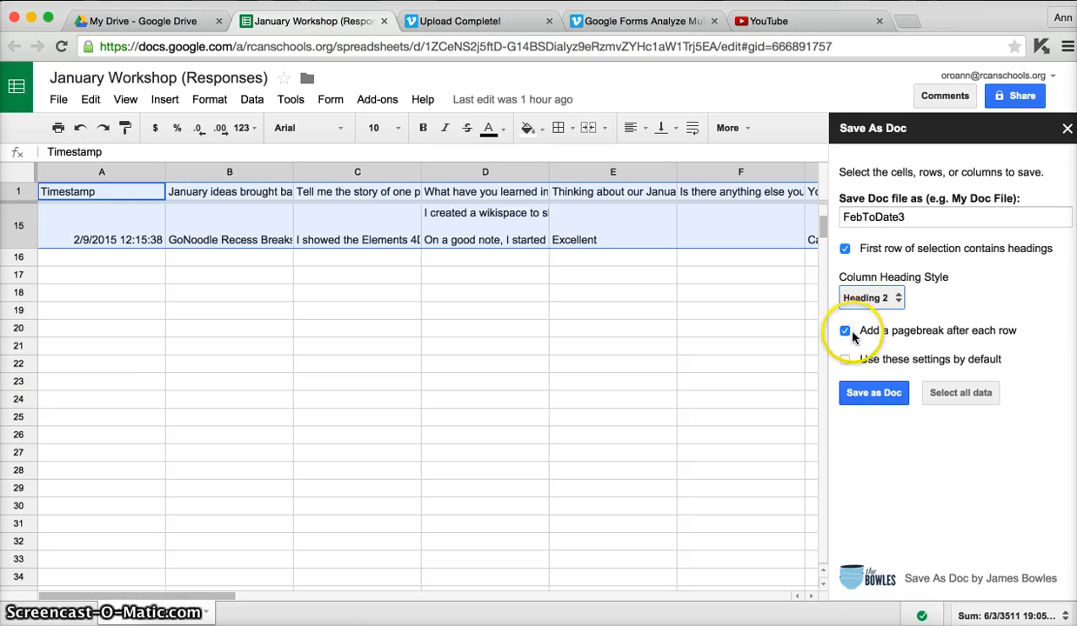
left_click(870, 394)
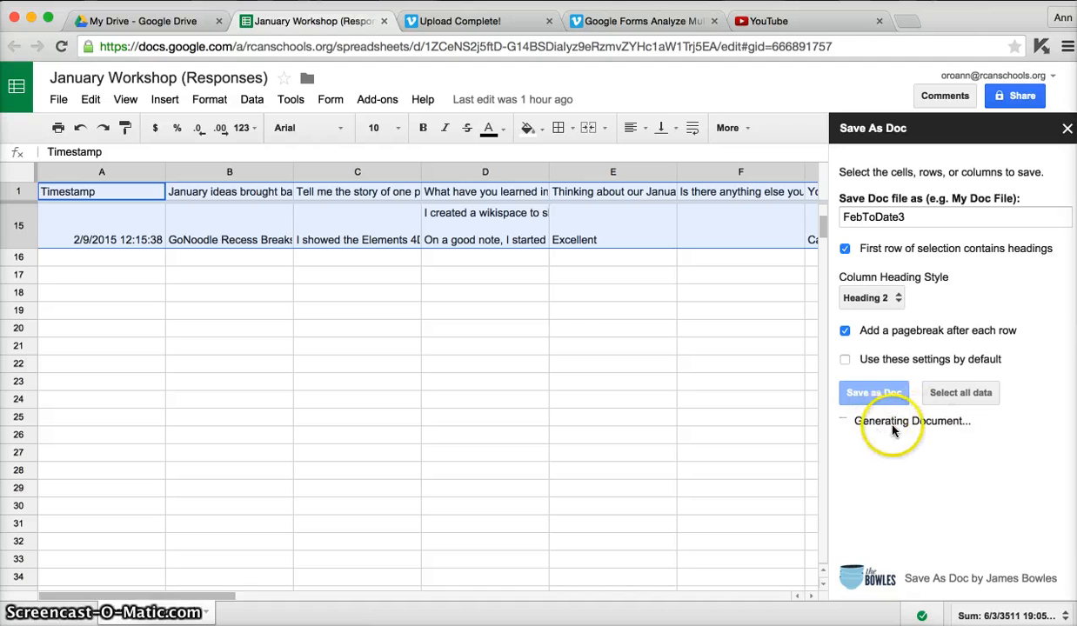
left_click(888, 489)
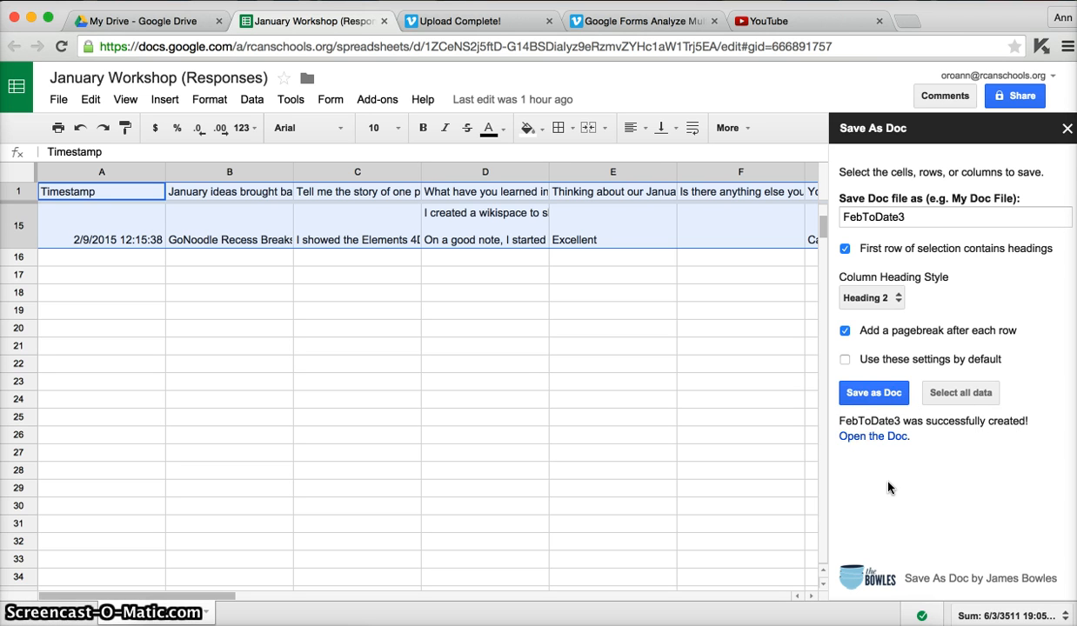
Step: Open the generated FebToDate3 document and examine how the individual responses are laid out across its pages
left_click(872, 437)
left_click(615, 296)
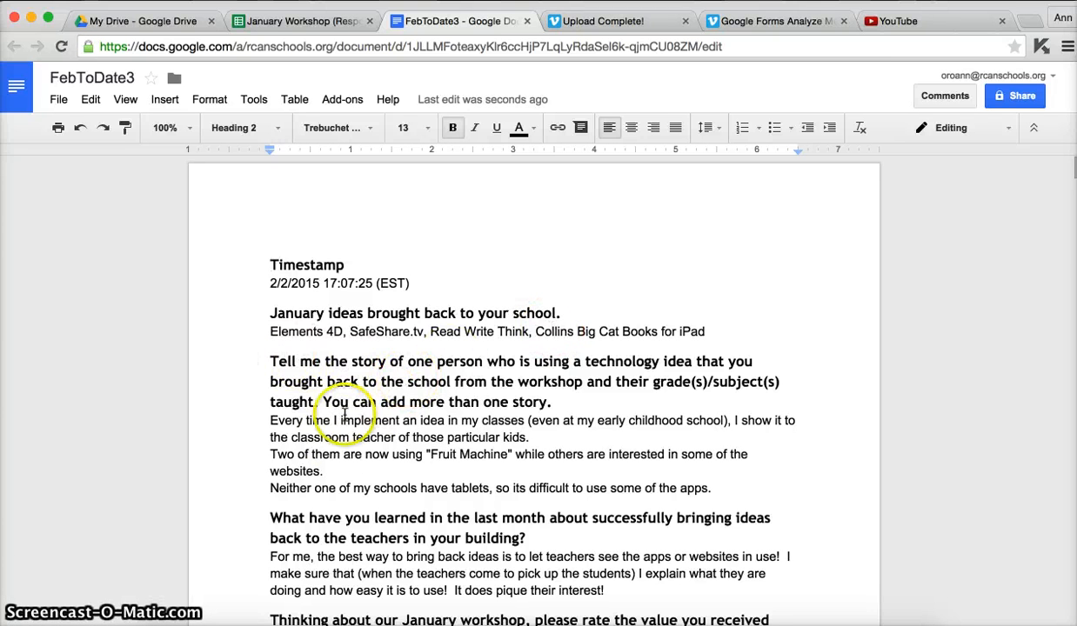
scroll(327, 471, "down", 5)
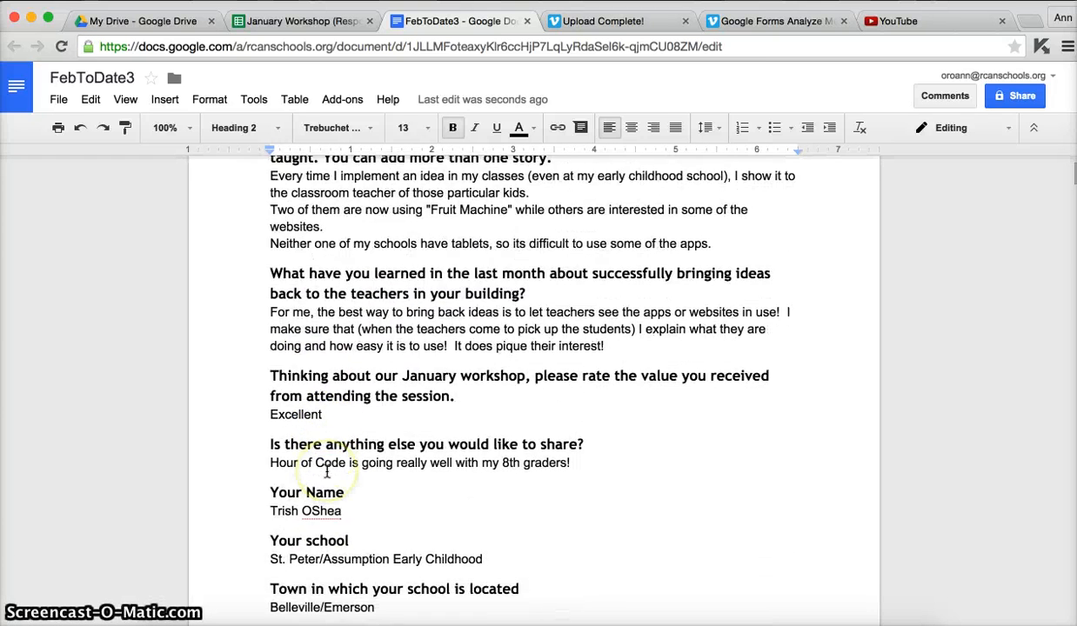
scroll(327, 471, "down", 15)
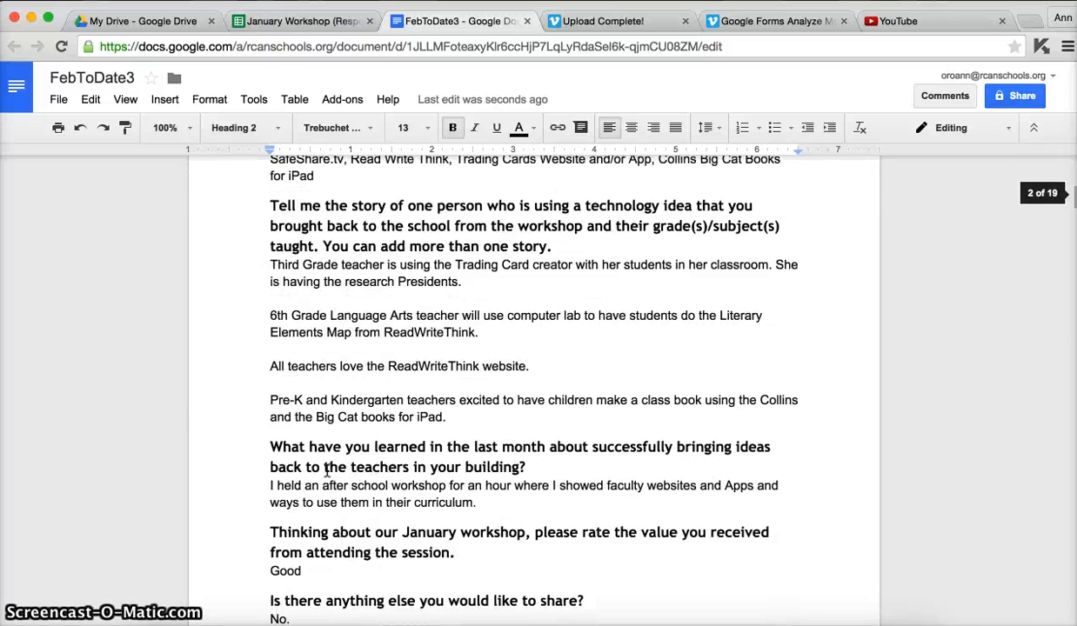
scroll(327, 471, "down", 15)
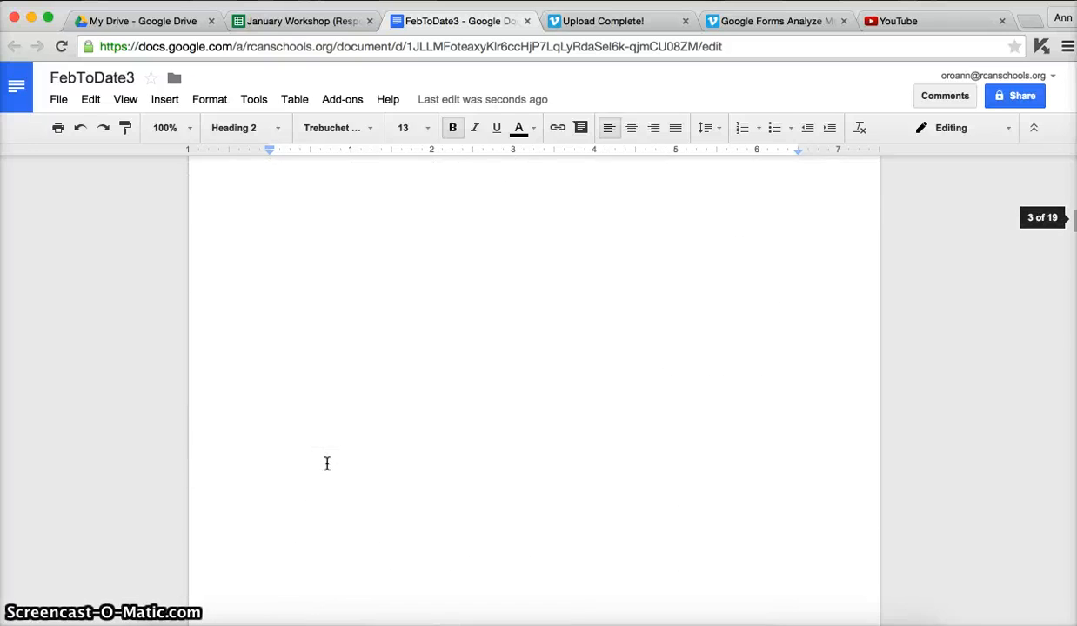
scroll(327, 463, "up", 10)
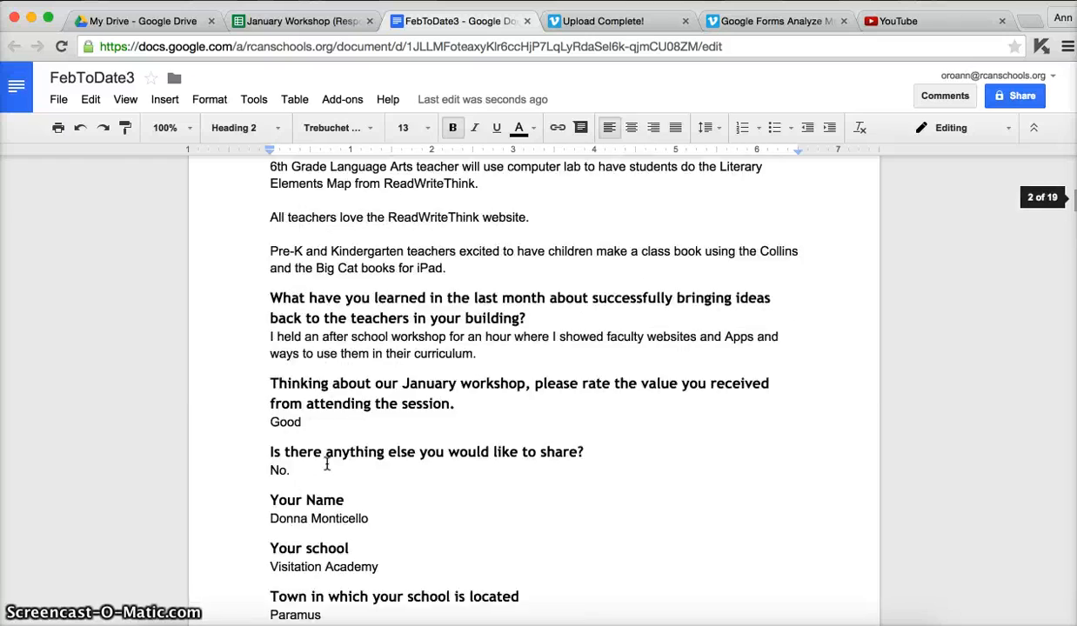
Step: Read through the individual responses on pages 2 to 4 of FebToDate3
scroll(327, 463, "up", 2)
scroll(327, 464, "down", 12)
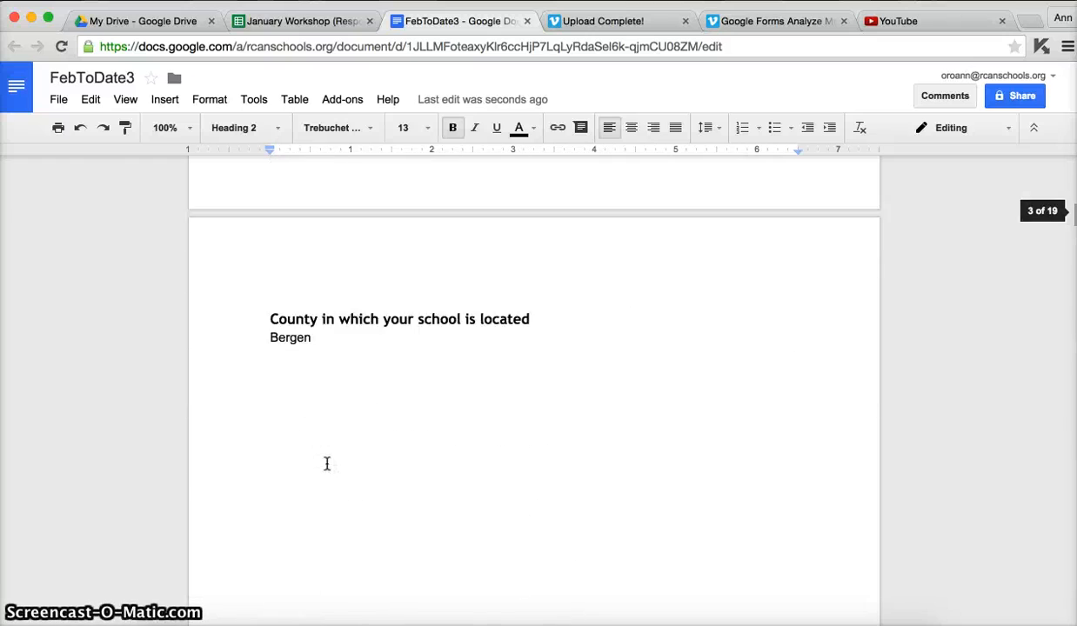
scroll(327, 464, "down", 15)
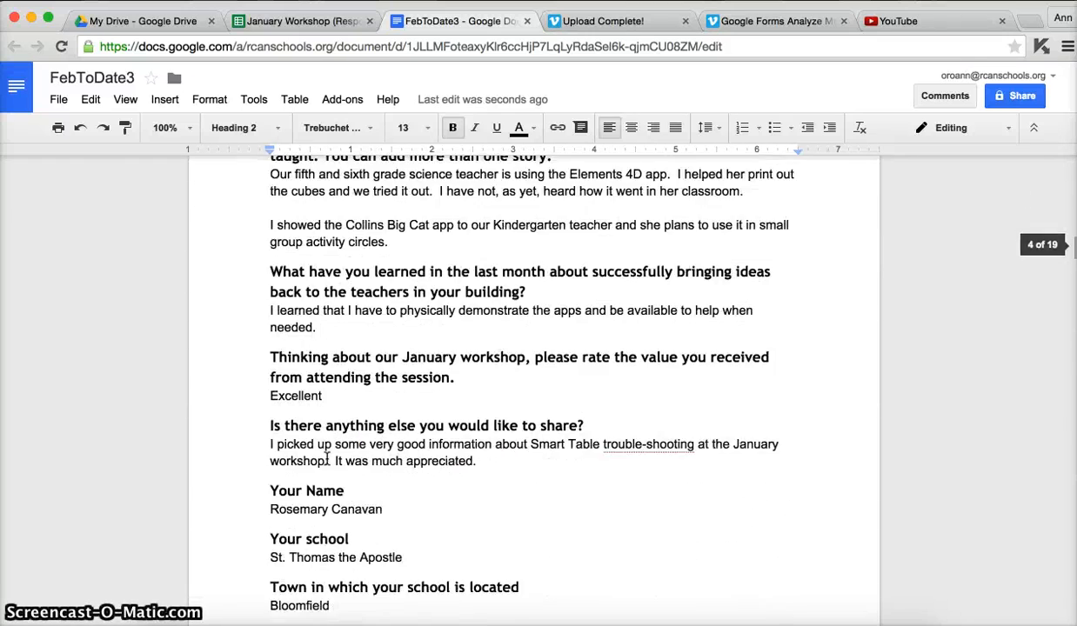
scroll(327, 459, "down", 1)
scroll(327, 459, "up", 1)
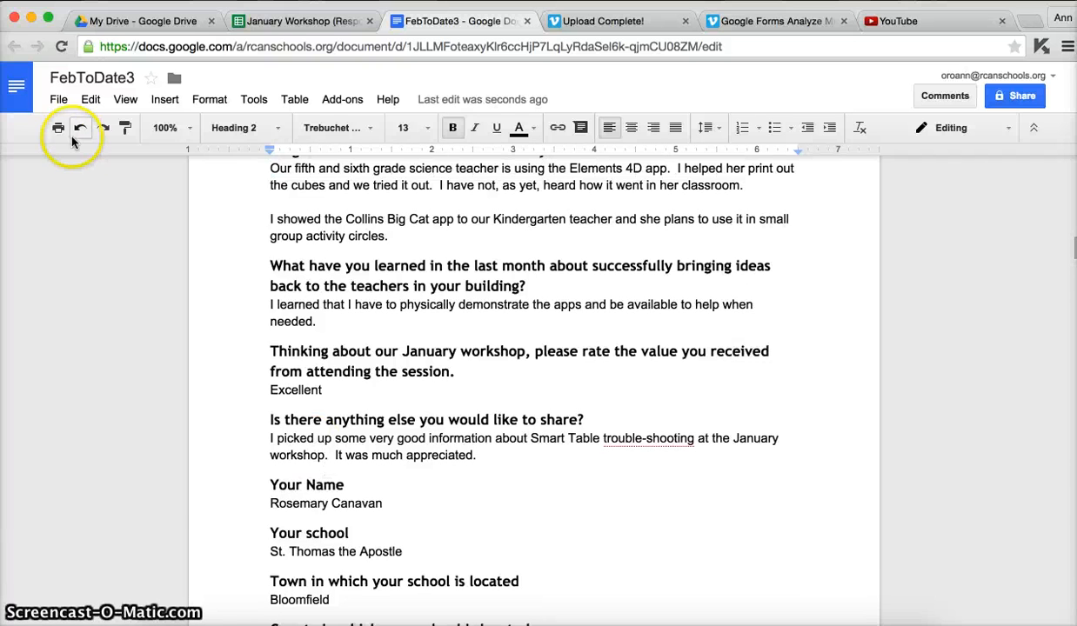
Step: Review the file formats available for downloading FebToDate3, such as Microsoft Word and PDF
left_click(58, 99)
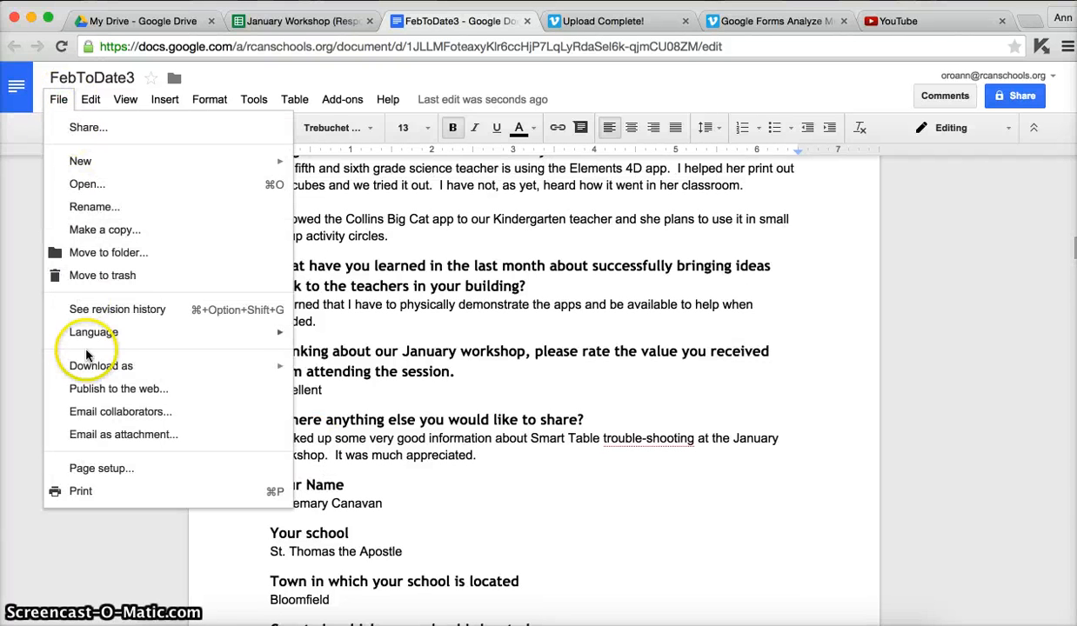
mouse_move(90, 373)
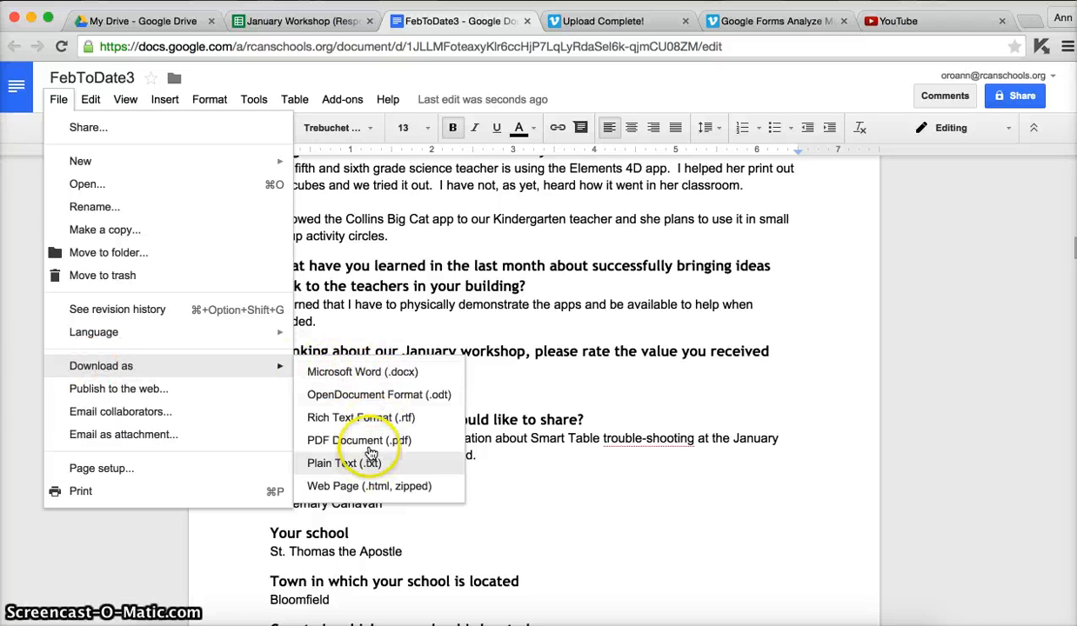
left_click(345, 195)
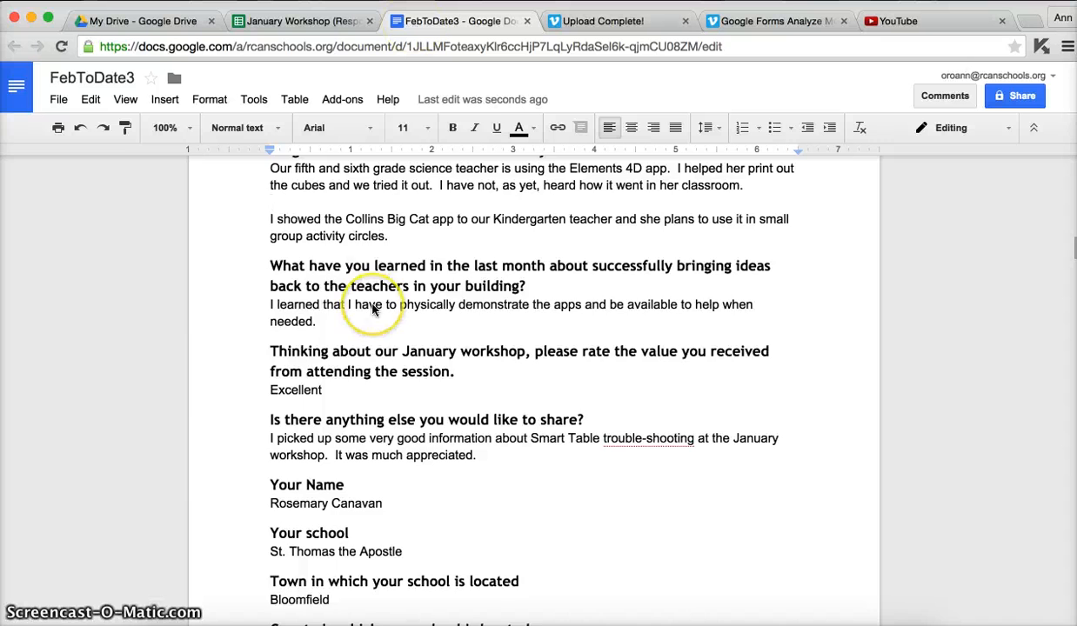
scroll(372, 309, "up", 20)
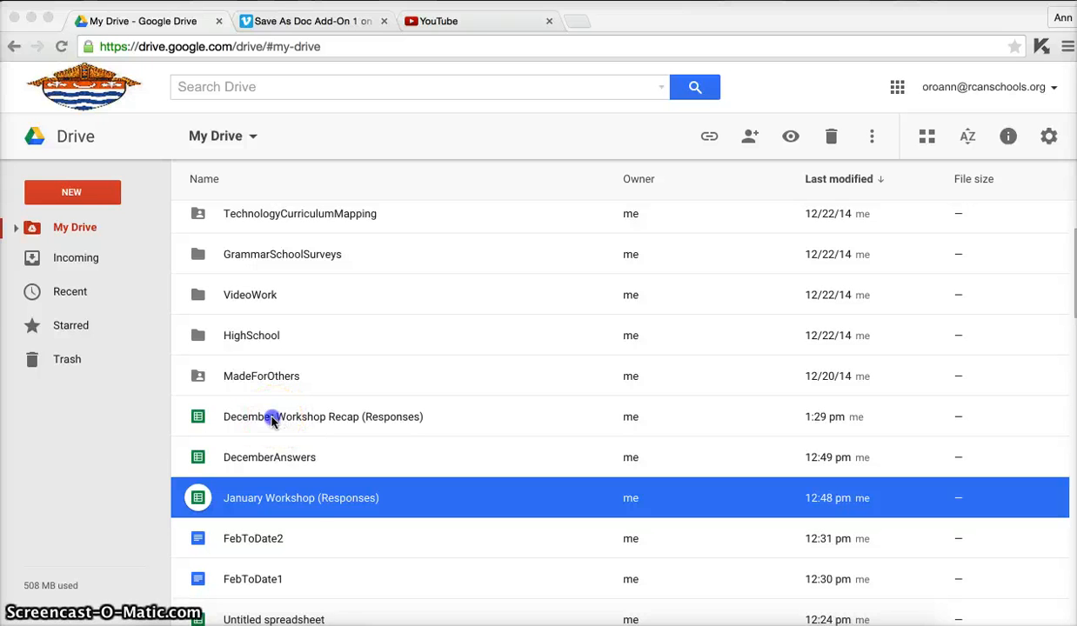
Step: Open the December Workshop Recap (Responses) spreadsheet from Drive and add a blank sheet to it
double_click(271, 421)
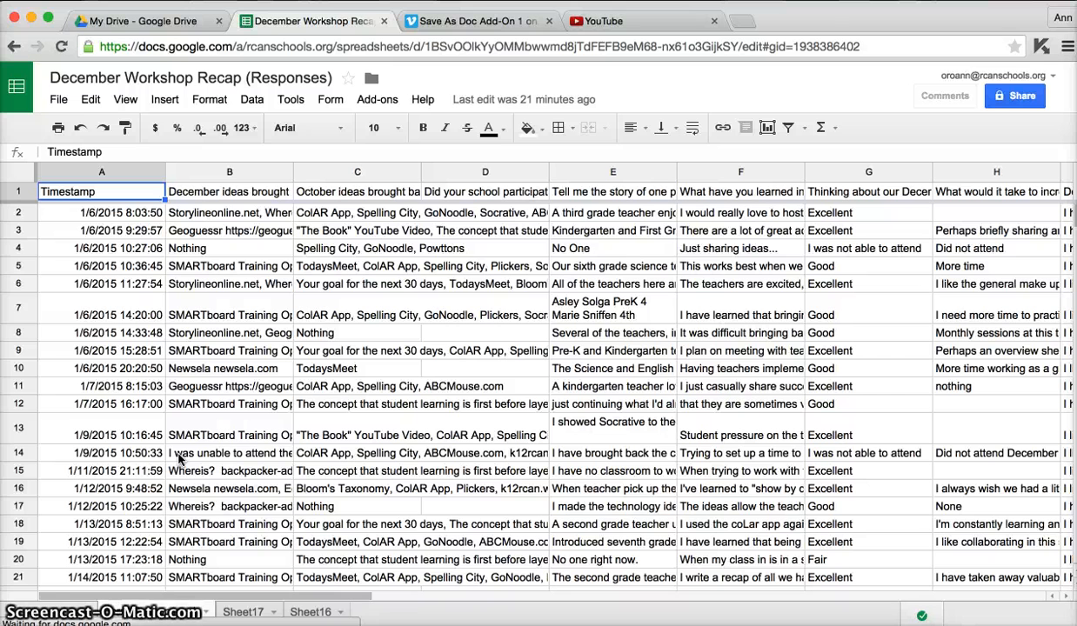
left_click(45, 617)
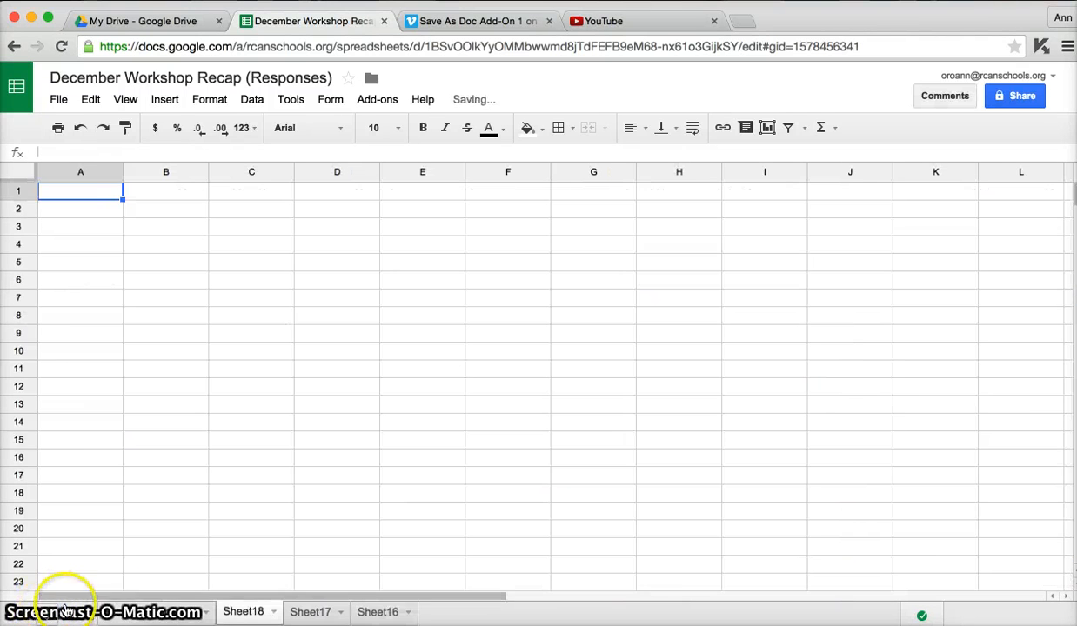
Step: Copy column E, the story question and its answers, from the December responses into column A of the blank Sheet18
left_click(161, 614)
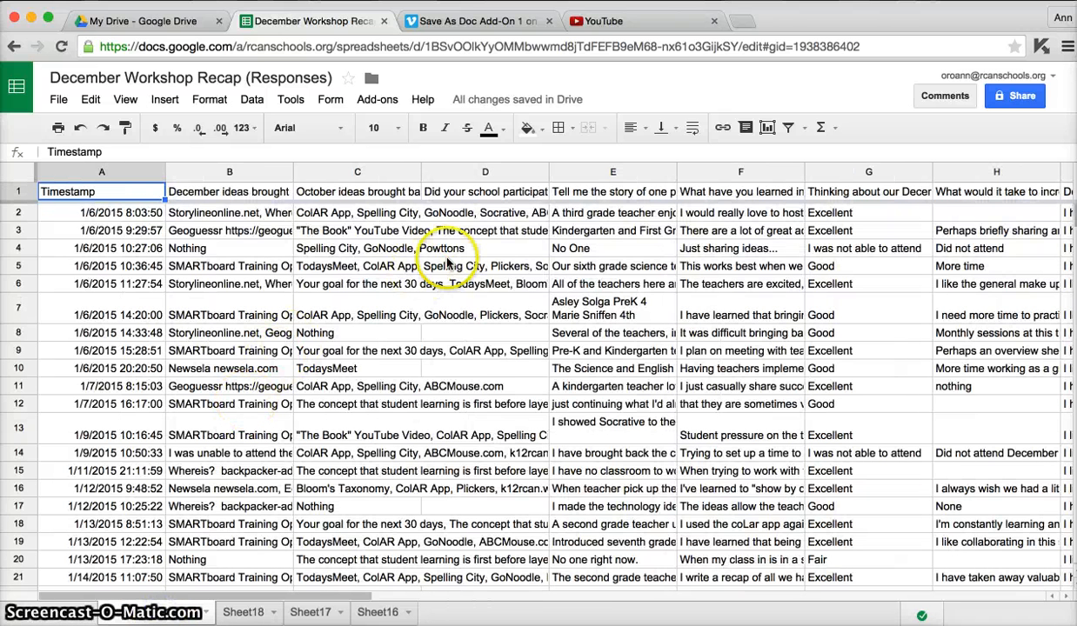
right_click(612, 177)
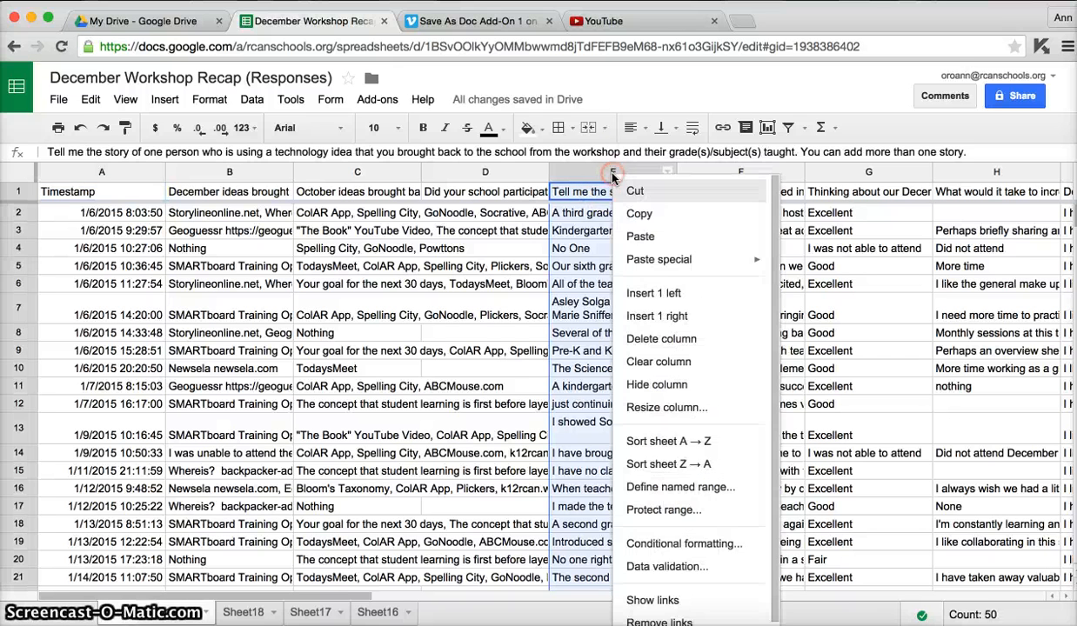
left_click(634, 213)
left_click(243, 611)
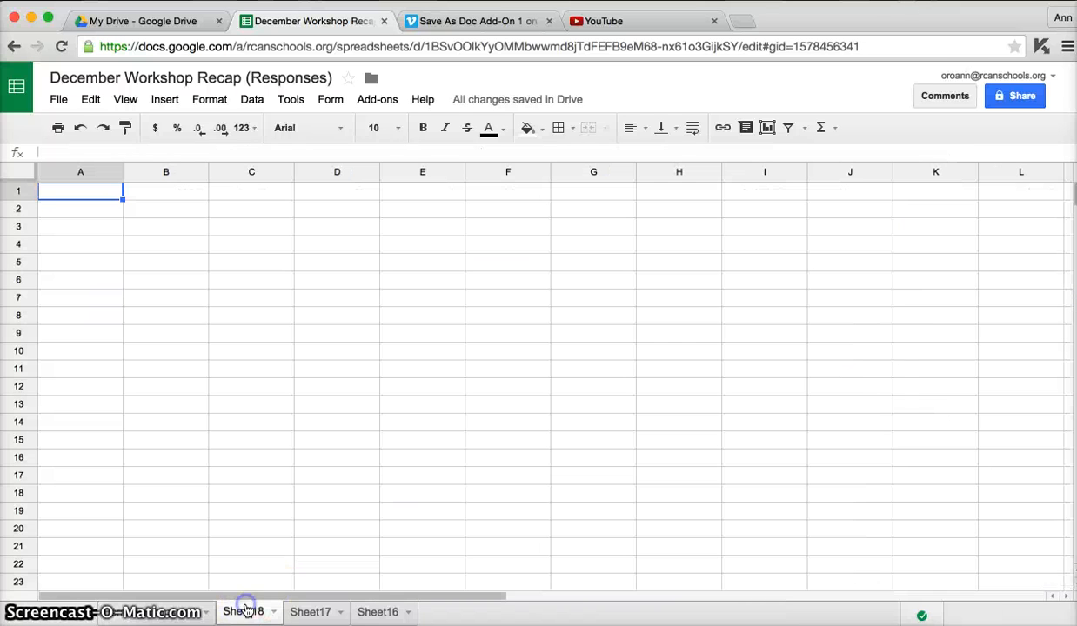
key("ctrl+v")
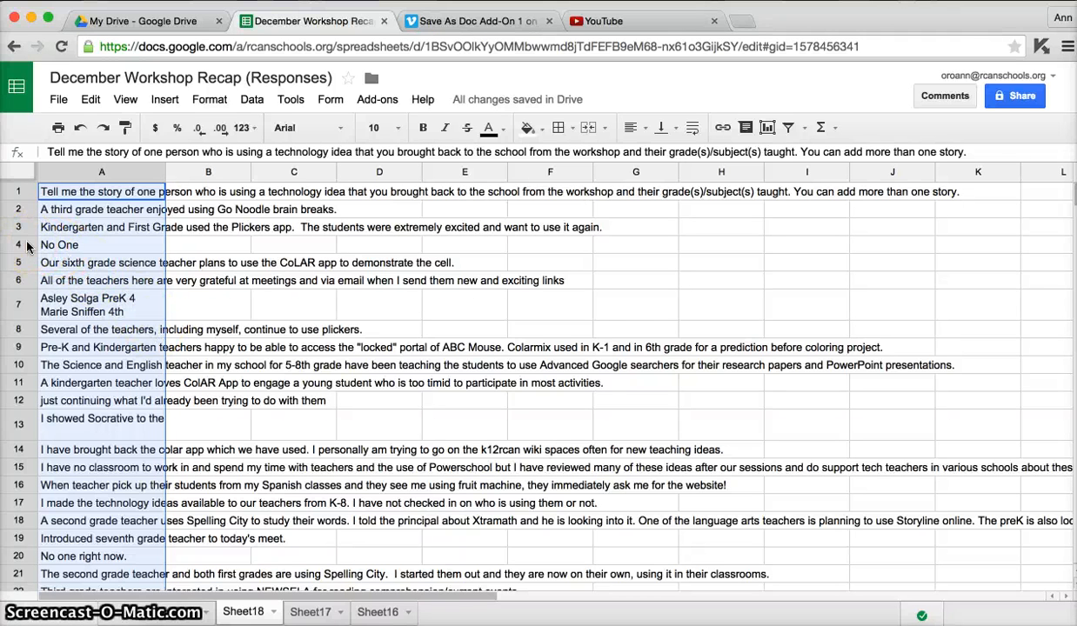
Step: Start the Save As Doc add-on for the pasted story column and name the output document DecStories
scroll(27, 247, "down", 6)
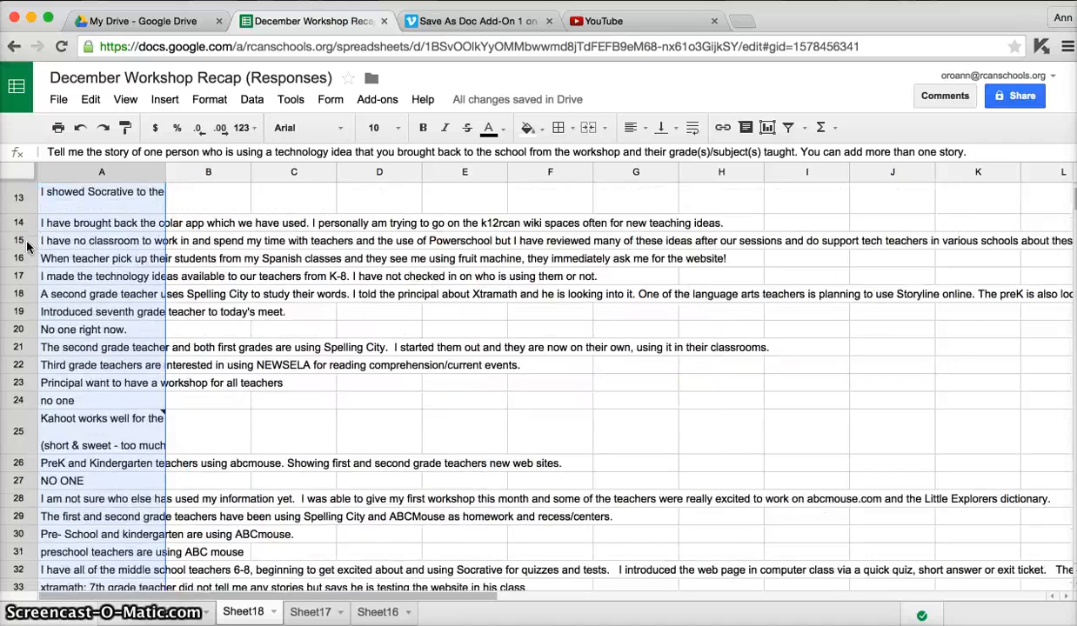
scroll(27, 247, "up", 6)
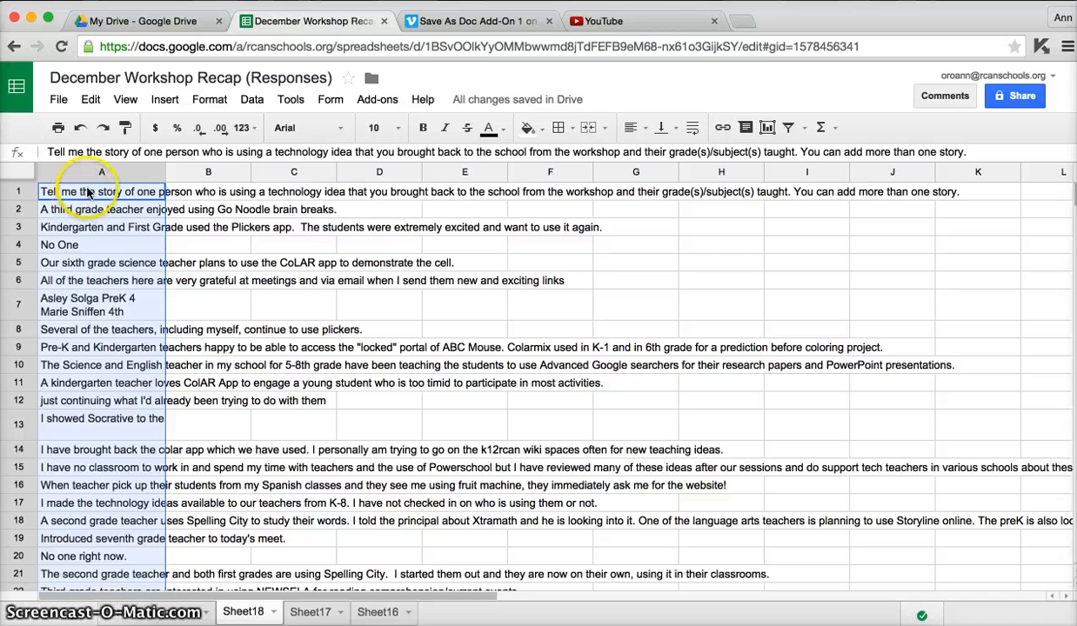
scroll(89, 192, "down", 15)
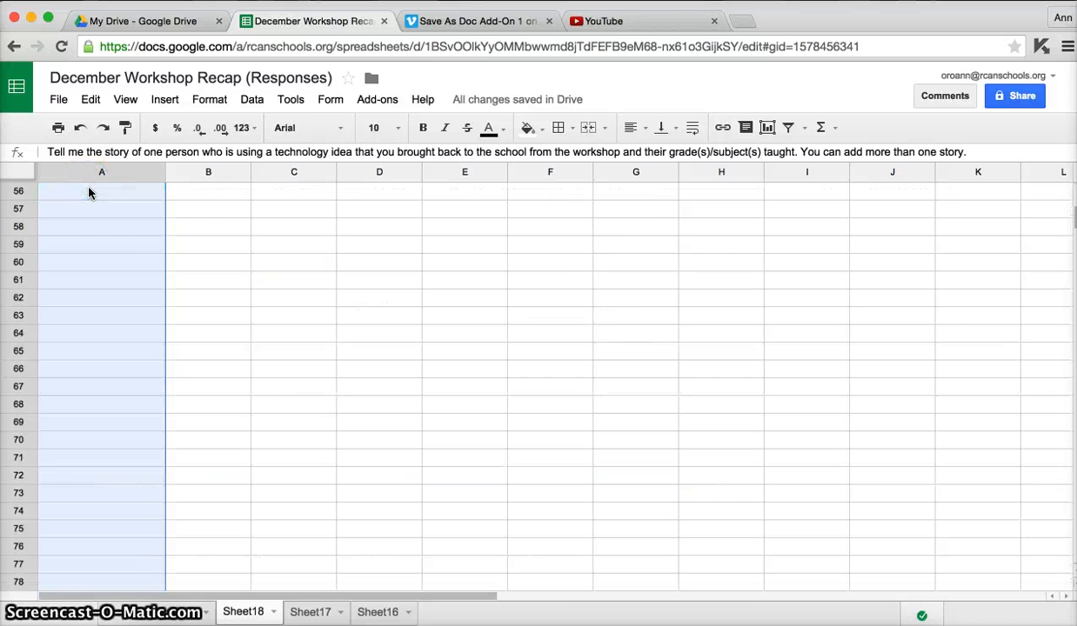
scroll(89, 192, "up", 8)
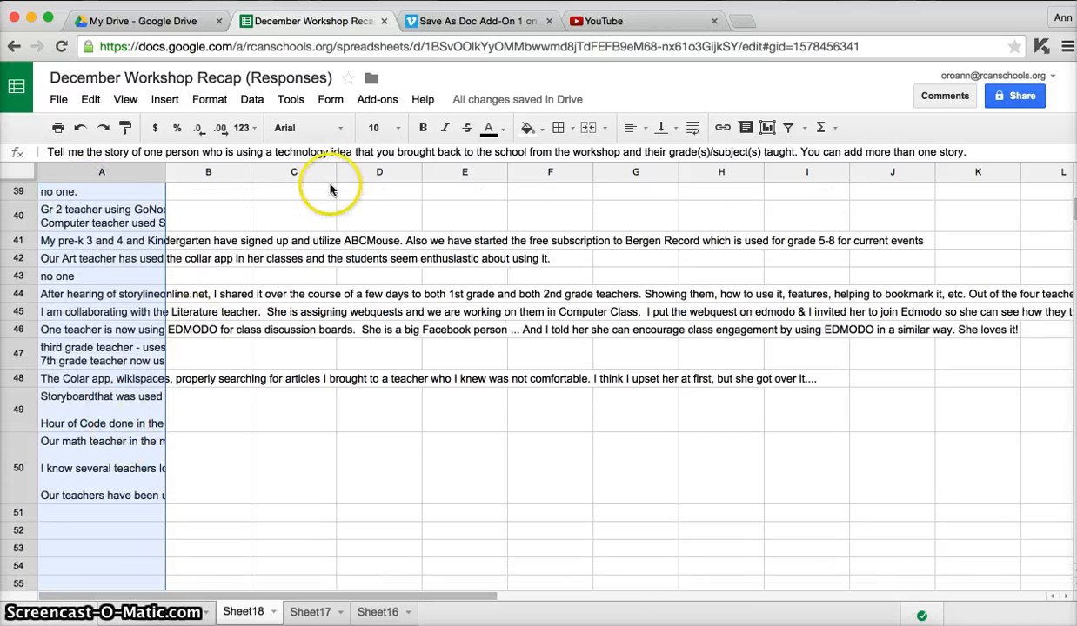
left_click(377, 99)
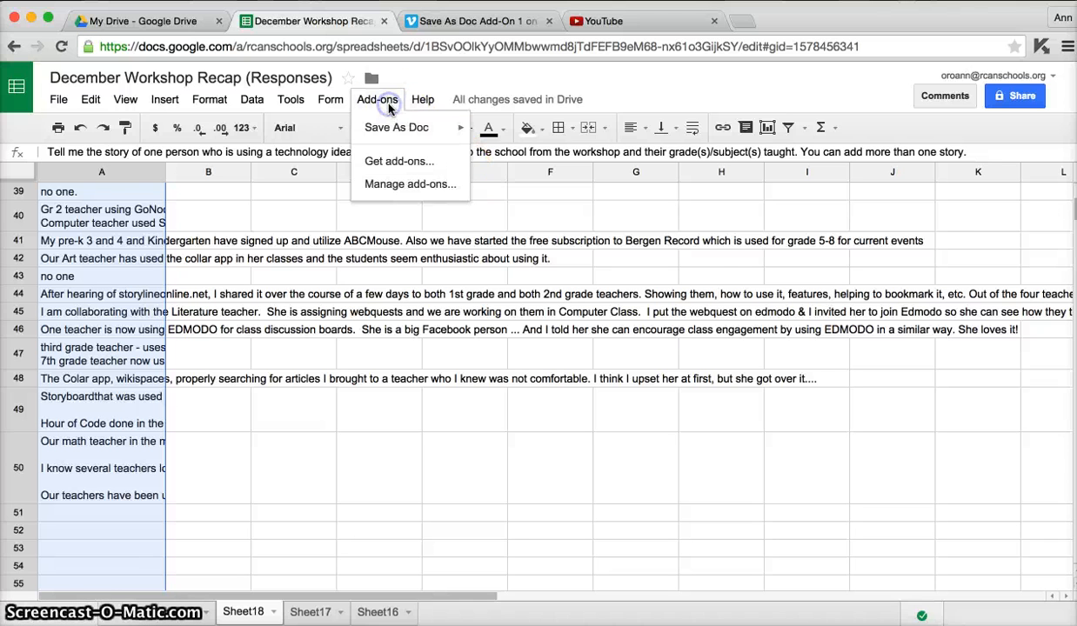
mouse_move(395, 127)
left_click(537, 135)
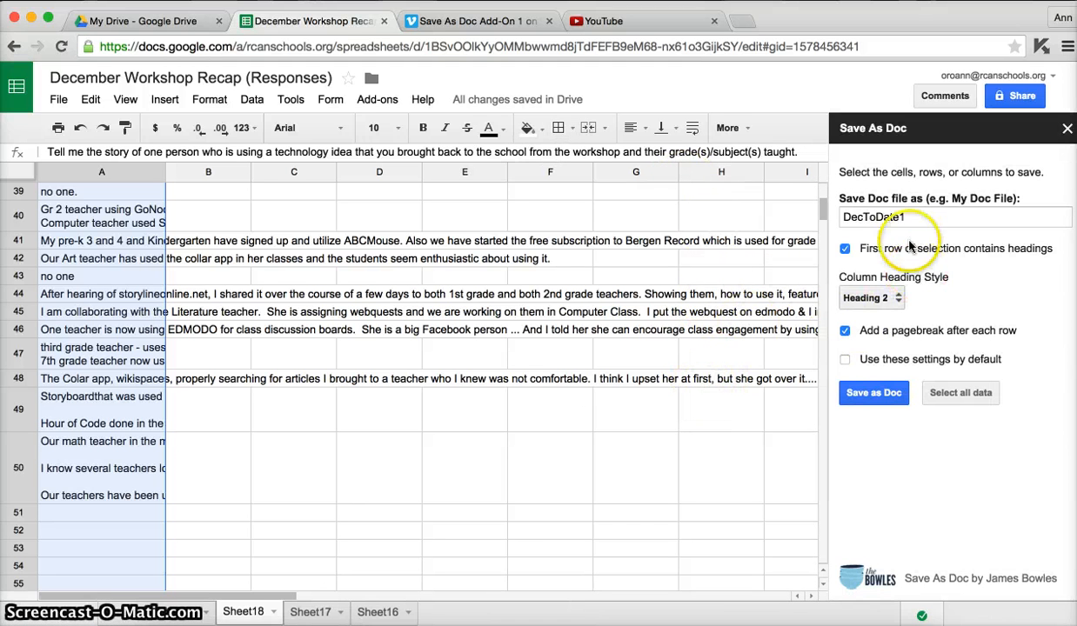
left_click_drag(823, 217, 795, 220)
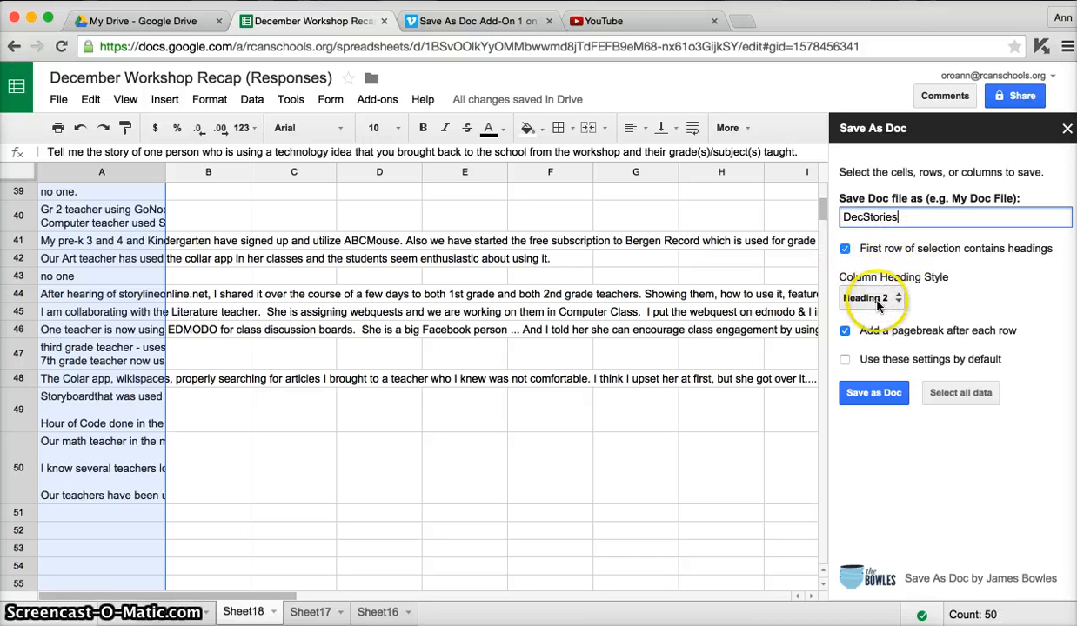
Step: Generate DecStories without a page break after each row and open the resulting document
left_click(844, 332)
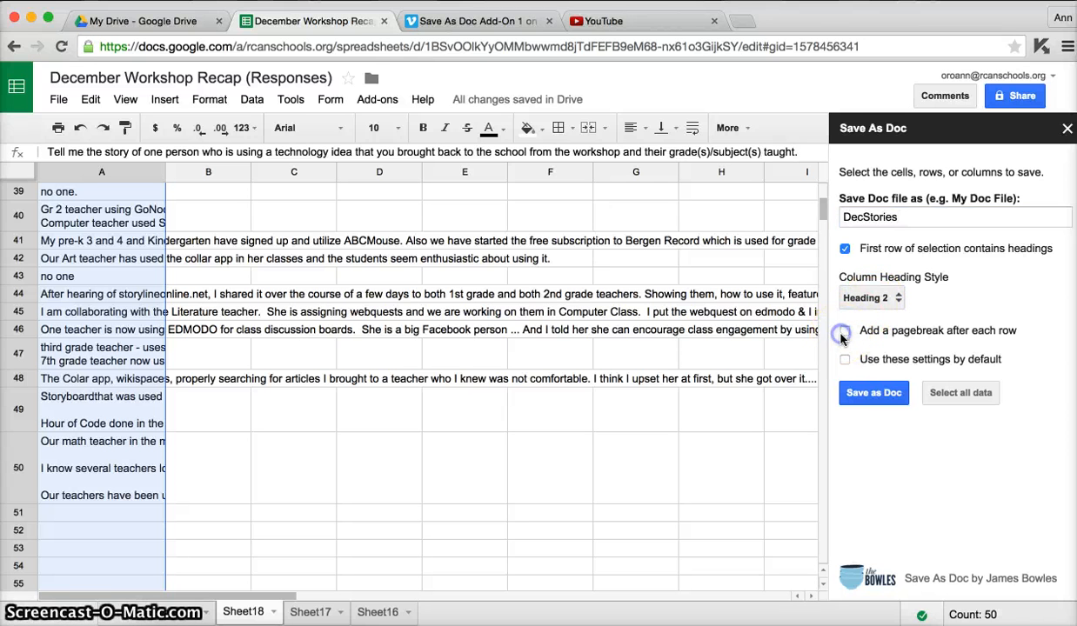
left_click(871, 393)
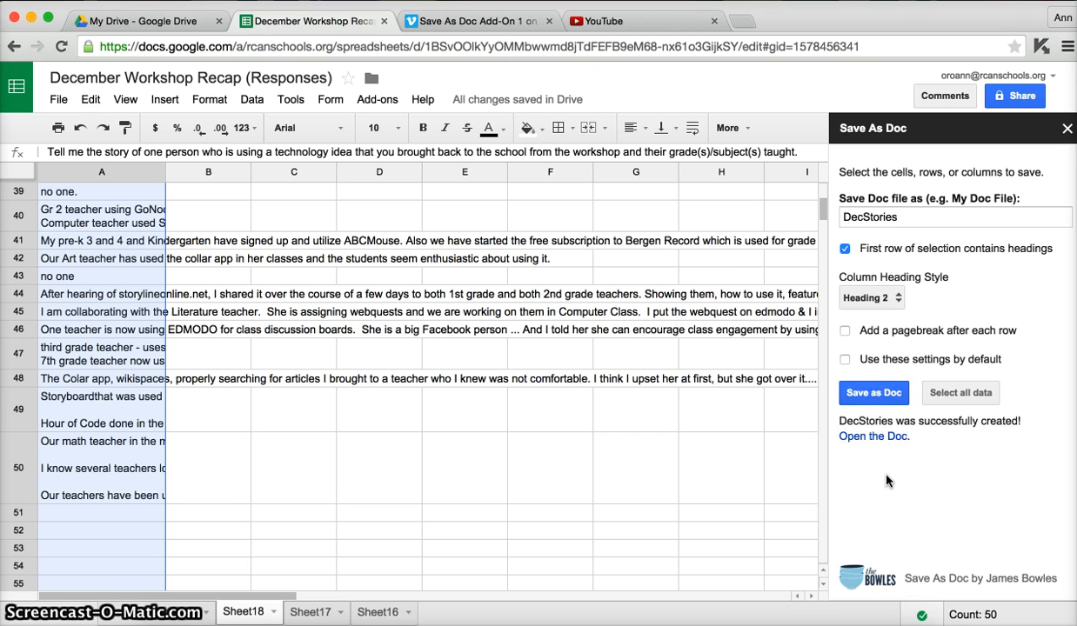
left_click(879, 436)
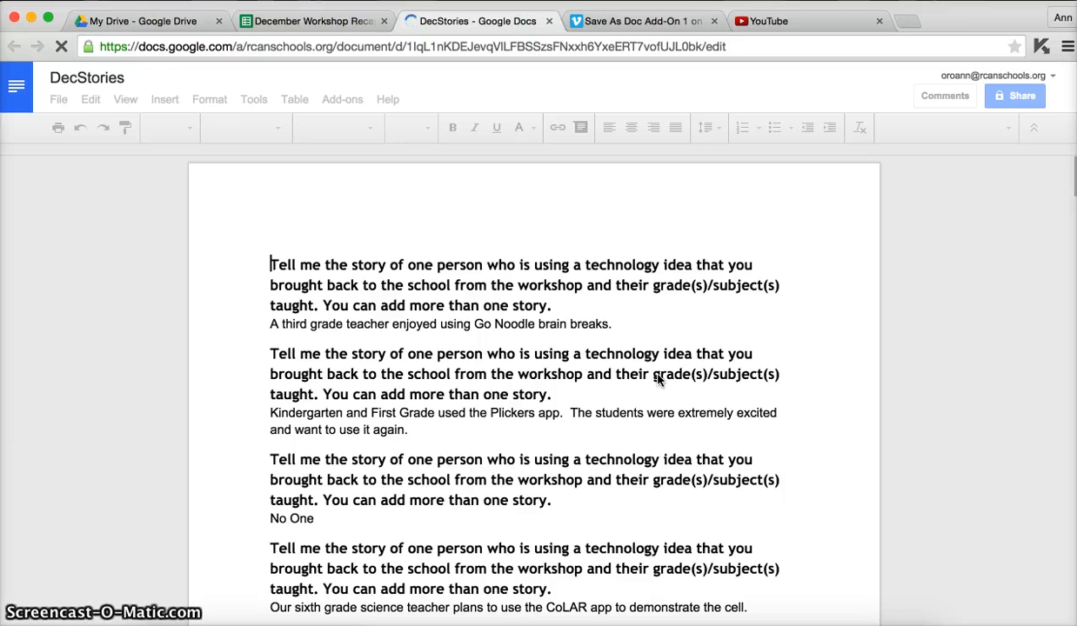
Step: Copy the full text of the first "Tell me the story of one person" question heading in DecStories
left_click(426, 268, "shift")
left_click_drag(570, 310, 258, 238)
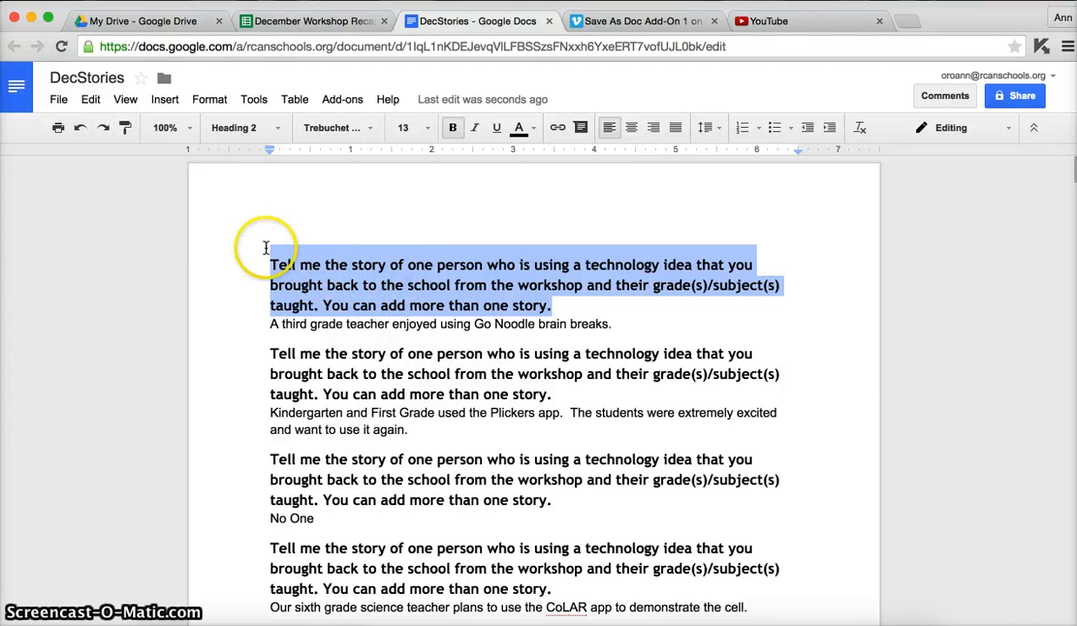
right_click(278, 275)
left_click(309, 312)
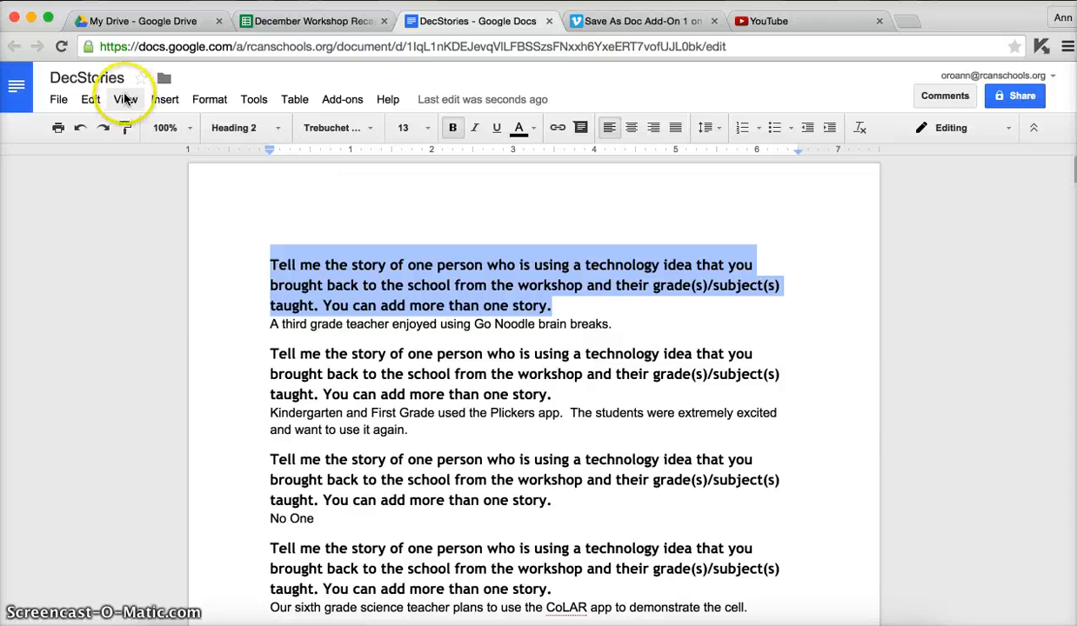
Step: Try to use Find and replace to replace the copied question heading with x
left_click(93, 101)
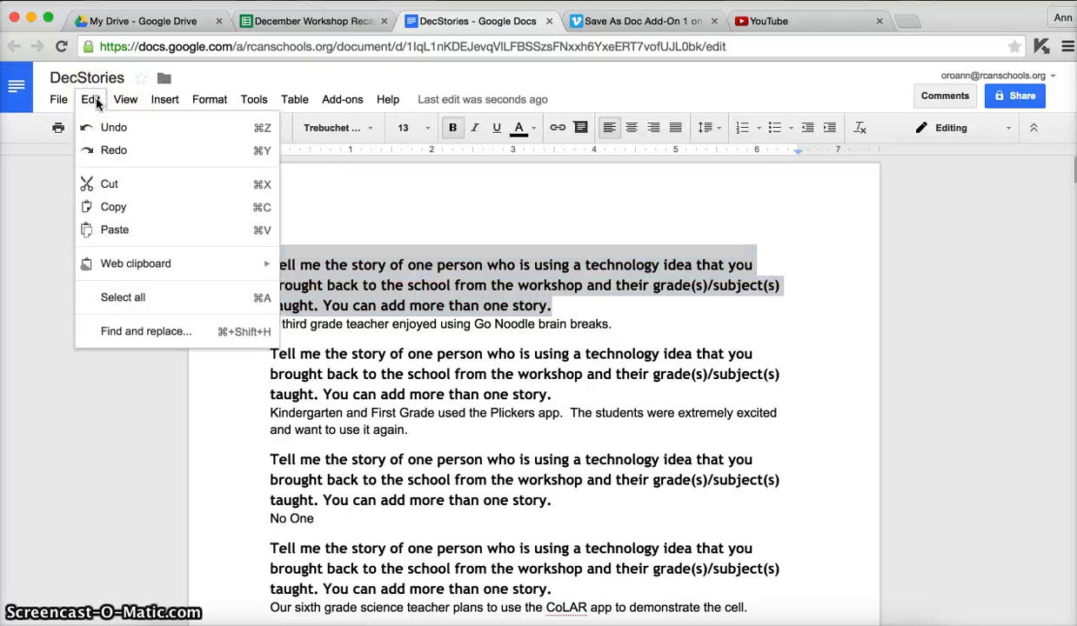
left_click(134, 332)
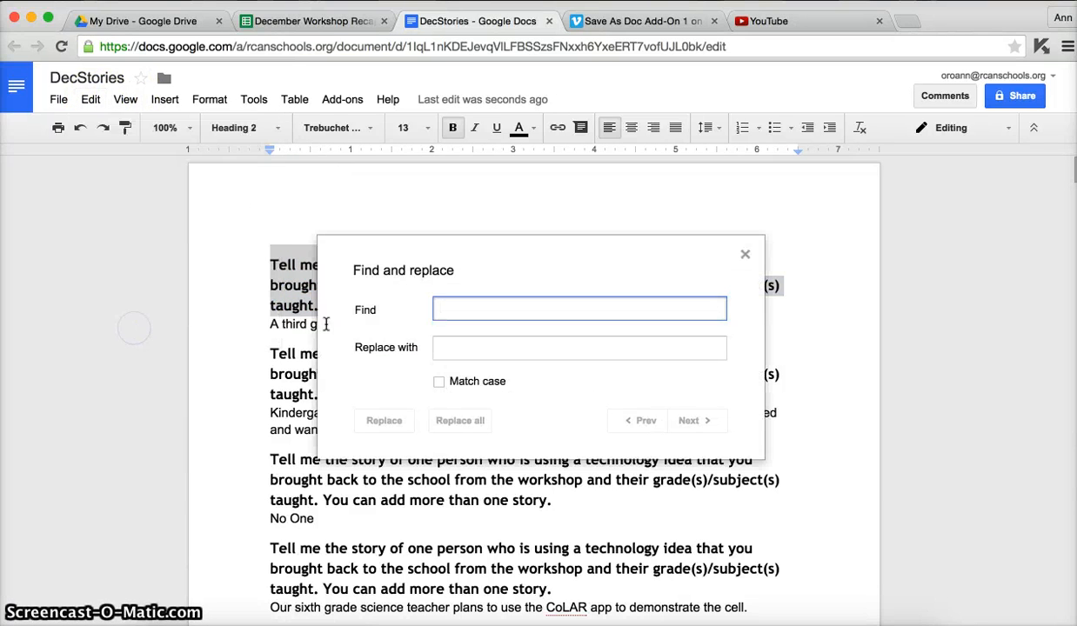
left_click(435, 311)
right_click(457, 310)
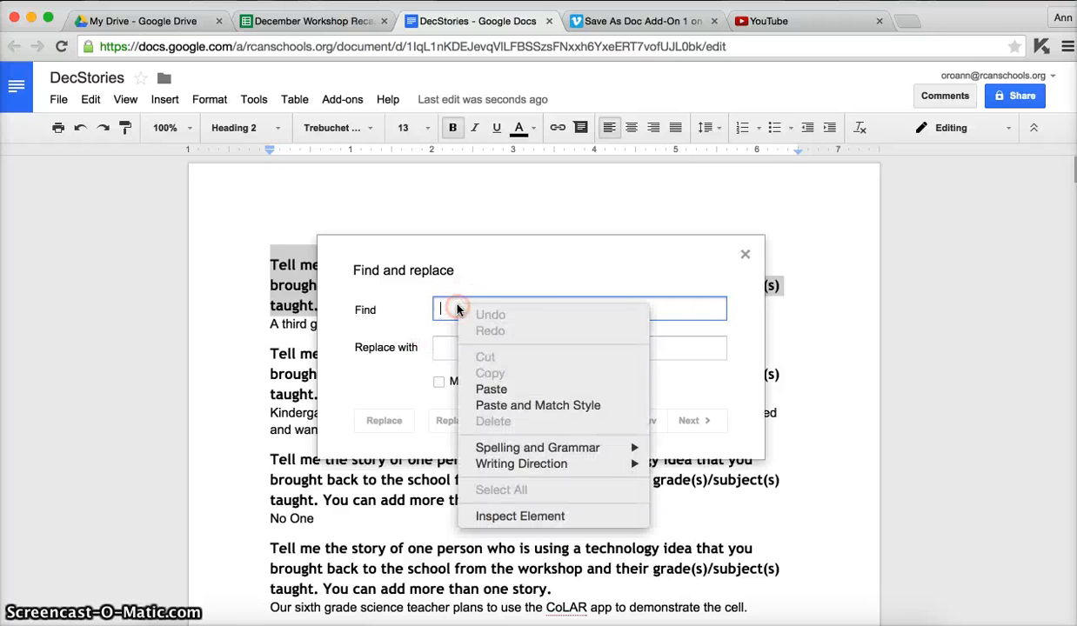
left_click(491, 388)
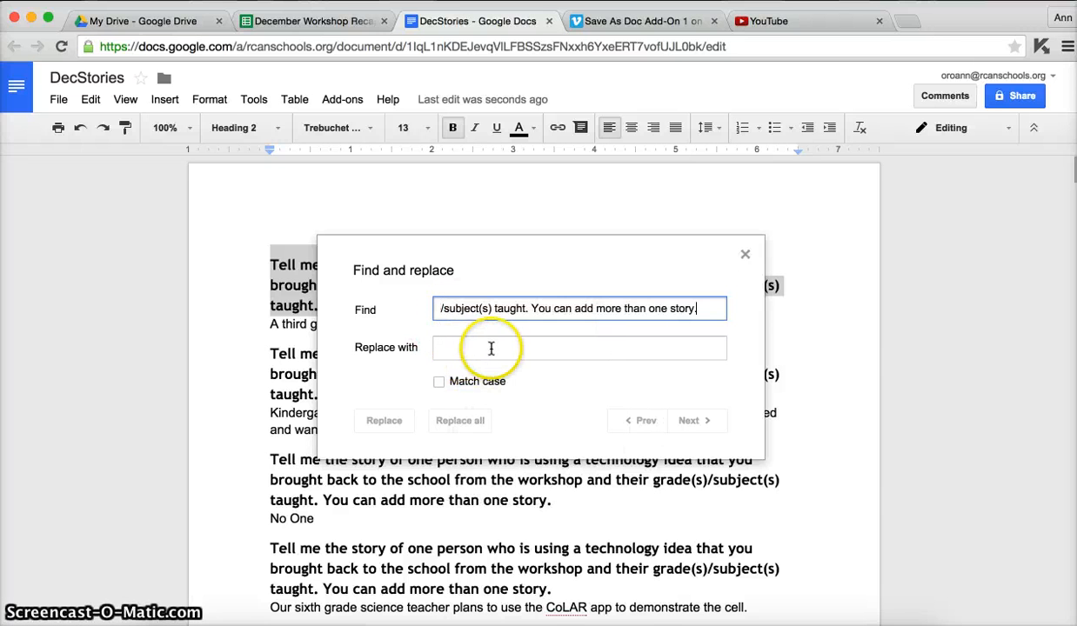
left_click(480, 348)
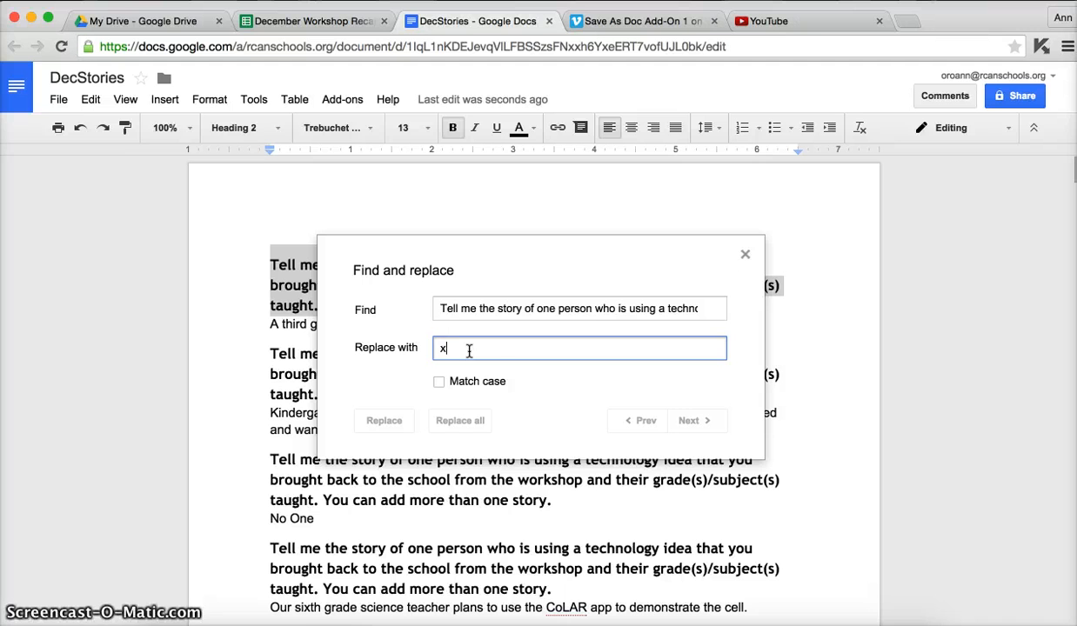
left_click(578, 401)
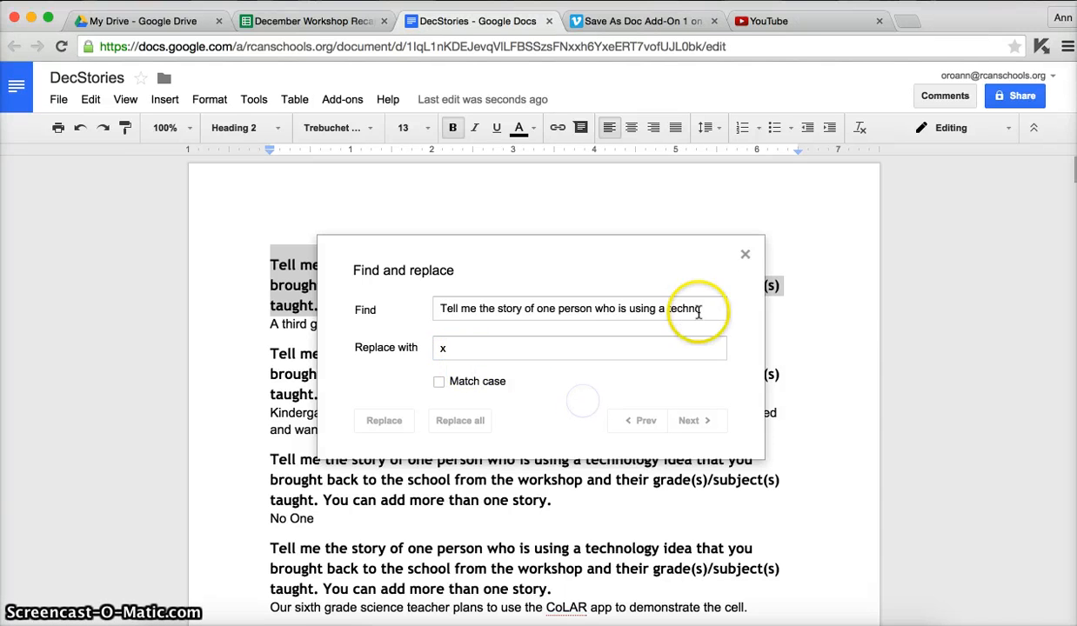
left_click(744, 255)
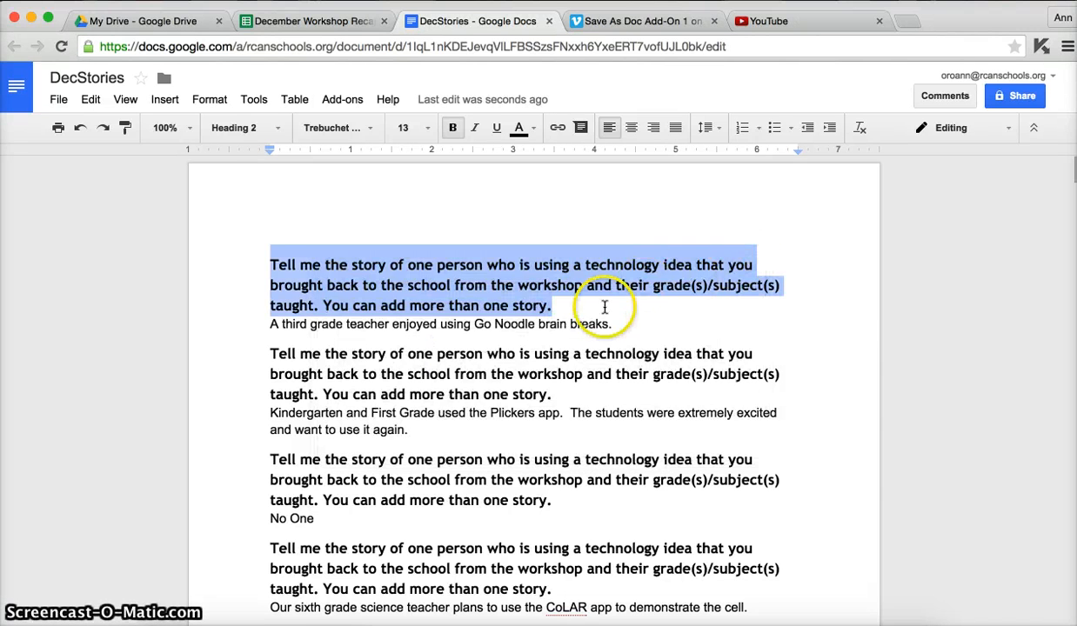
left_click(311, 413)
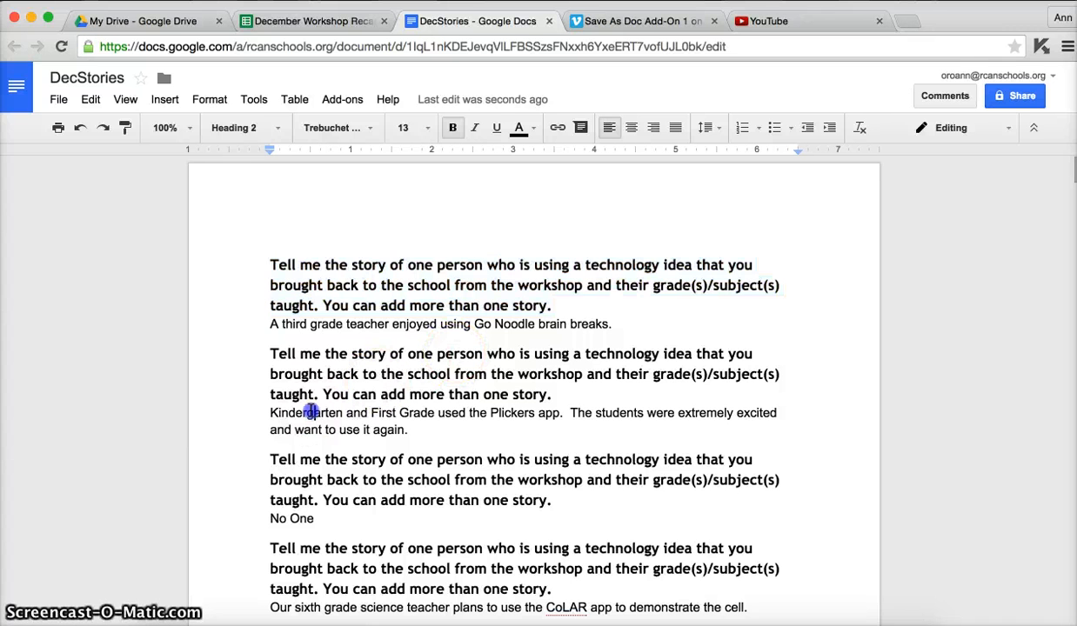
left_click(269, 266)
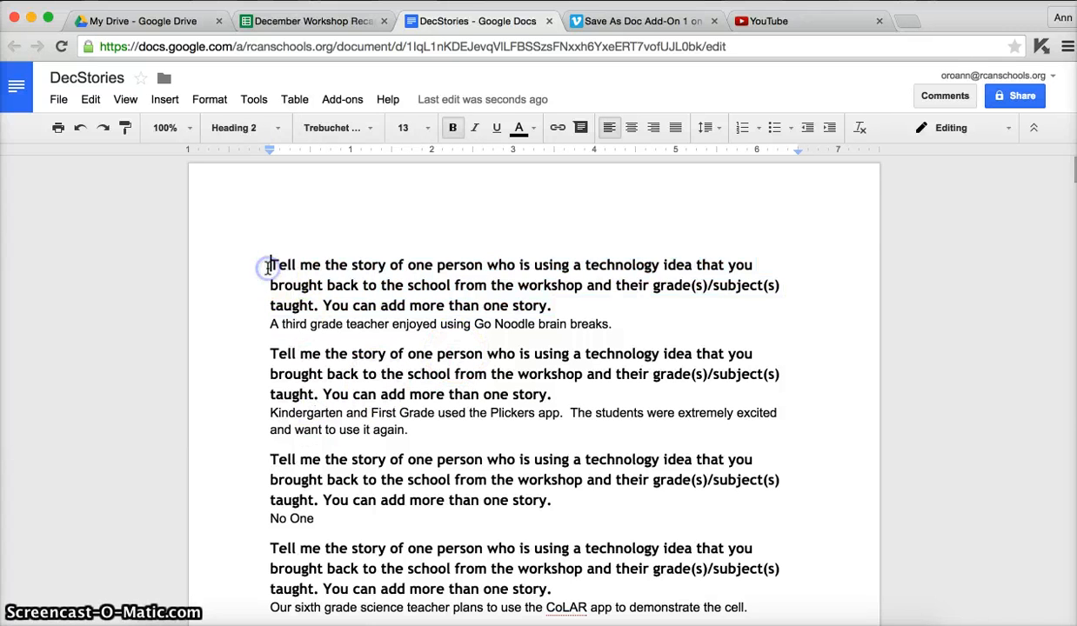
left_click(554, 302, "shift")
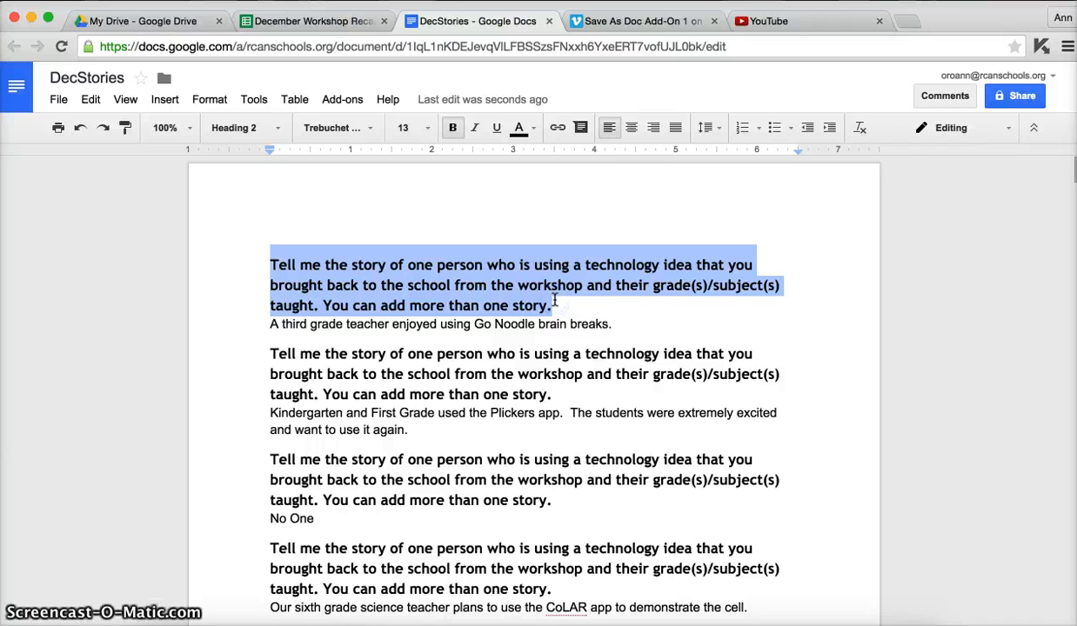
left_click(91, 99)
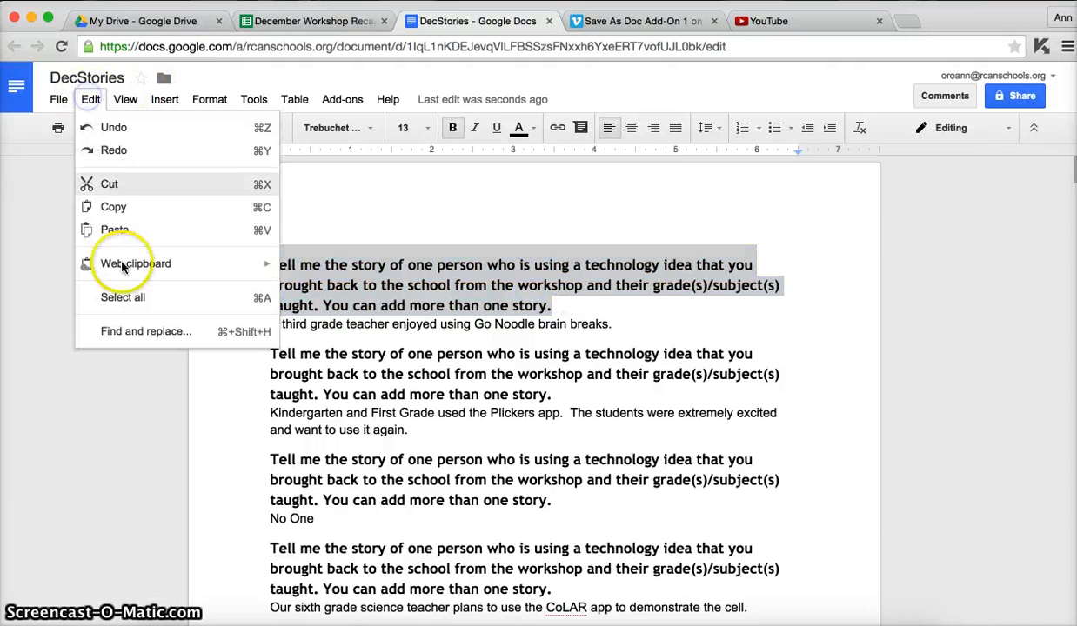
left_click(339, 284)
Step: Use Find and replace from the document's start to replace every copy of the question heading with nothing
left_click(267, 261)
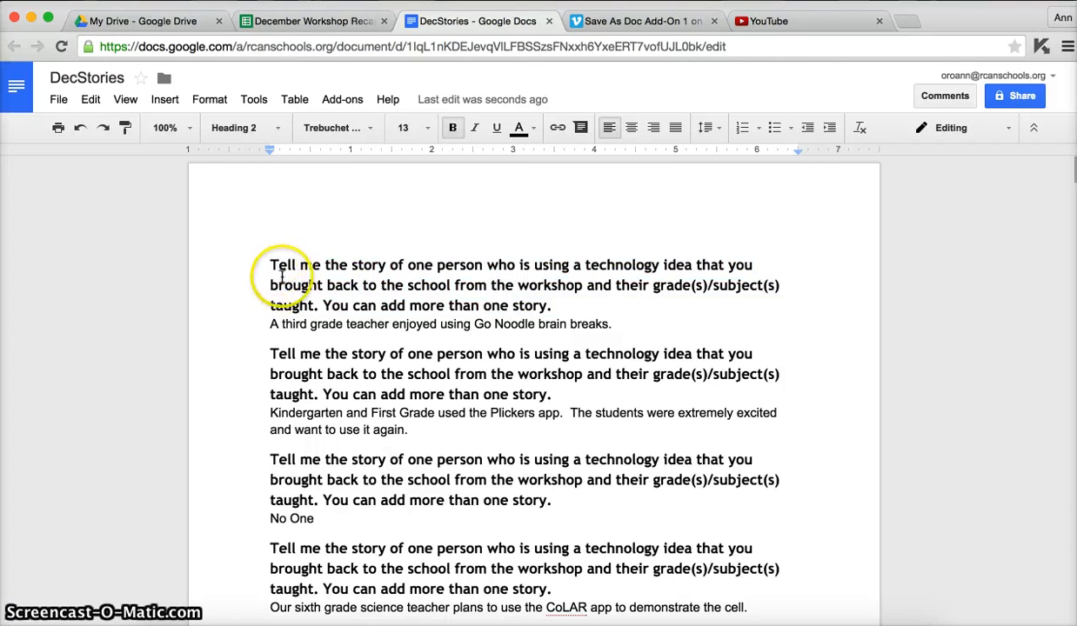
left_click(92, 99)
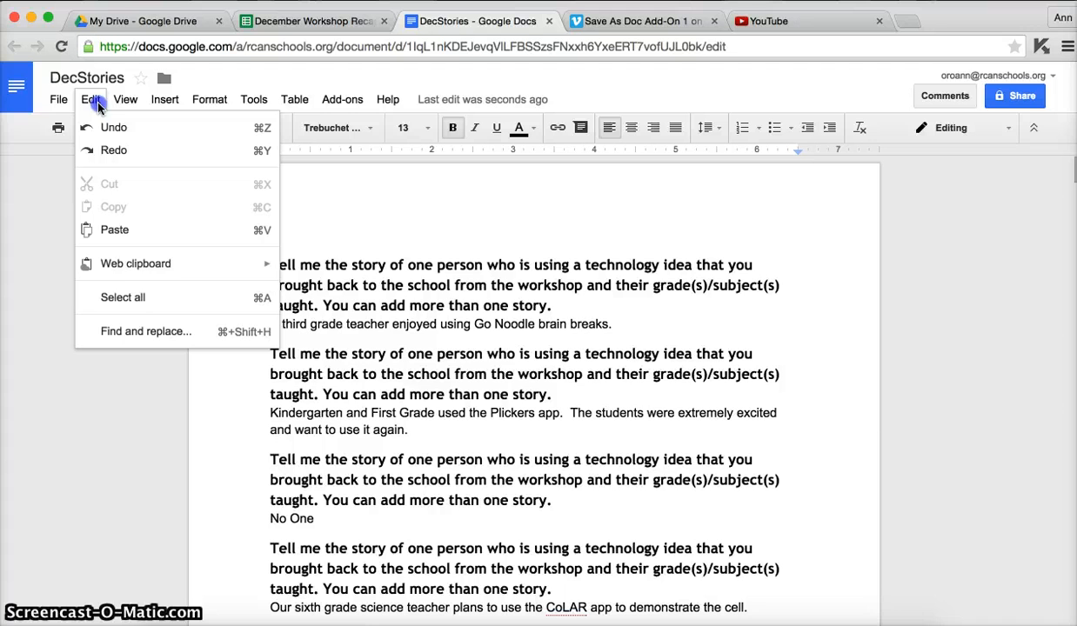
left_click(126, 330)
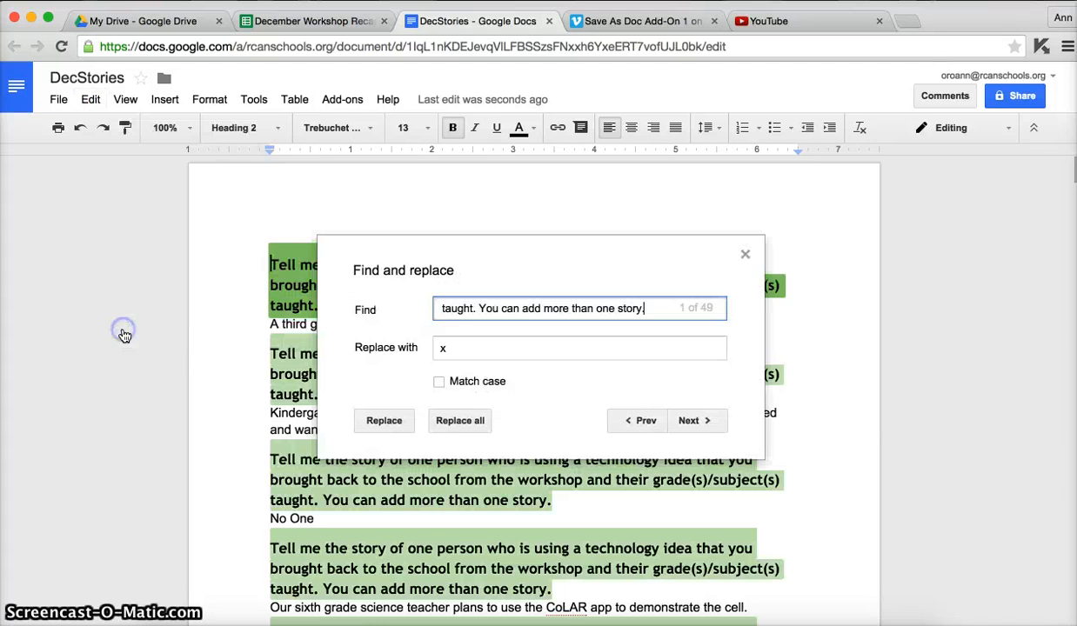
left_click(462, 347)
key("BackSpace")
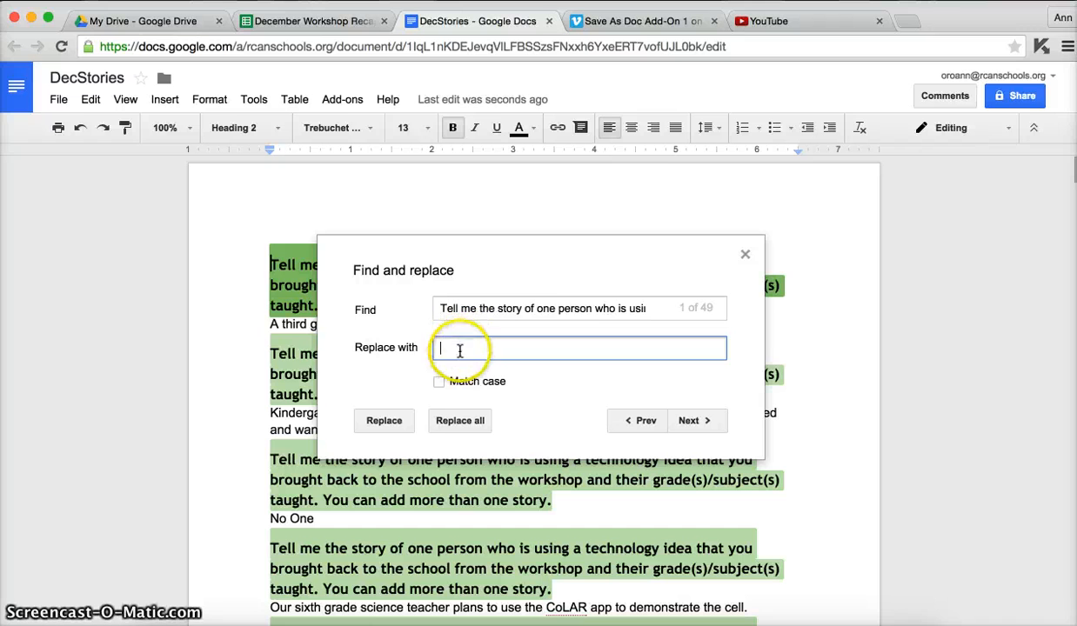
left_click(462, 421)
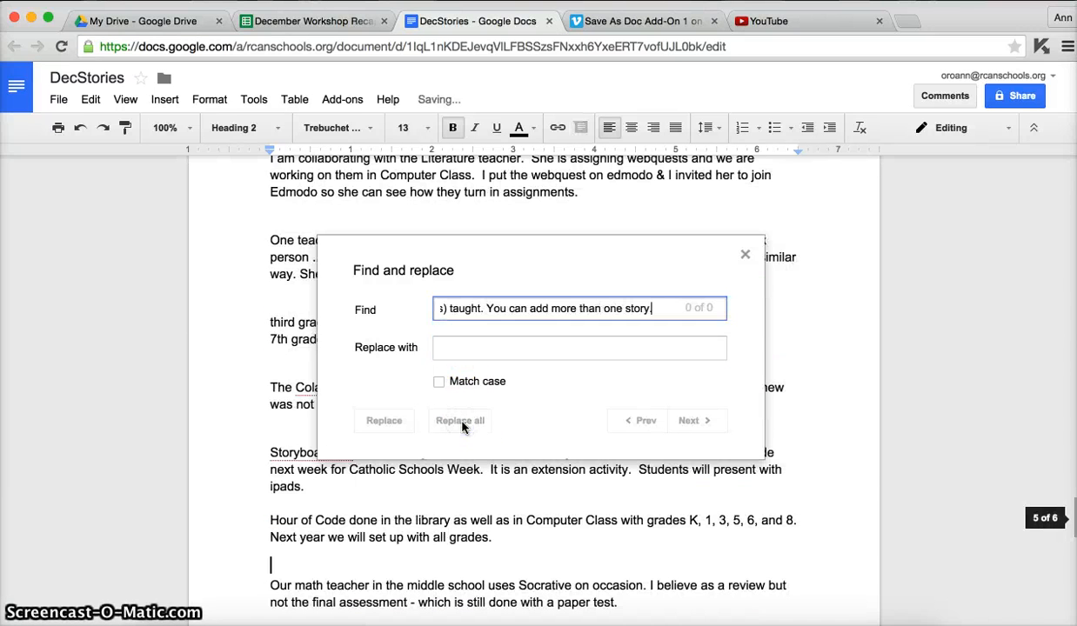
left_click(745, 256)
Step: Paste the copied question heading once on the blank line above the first story
scroll(577, 293, "up", 10)
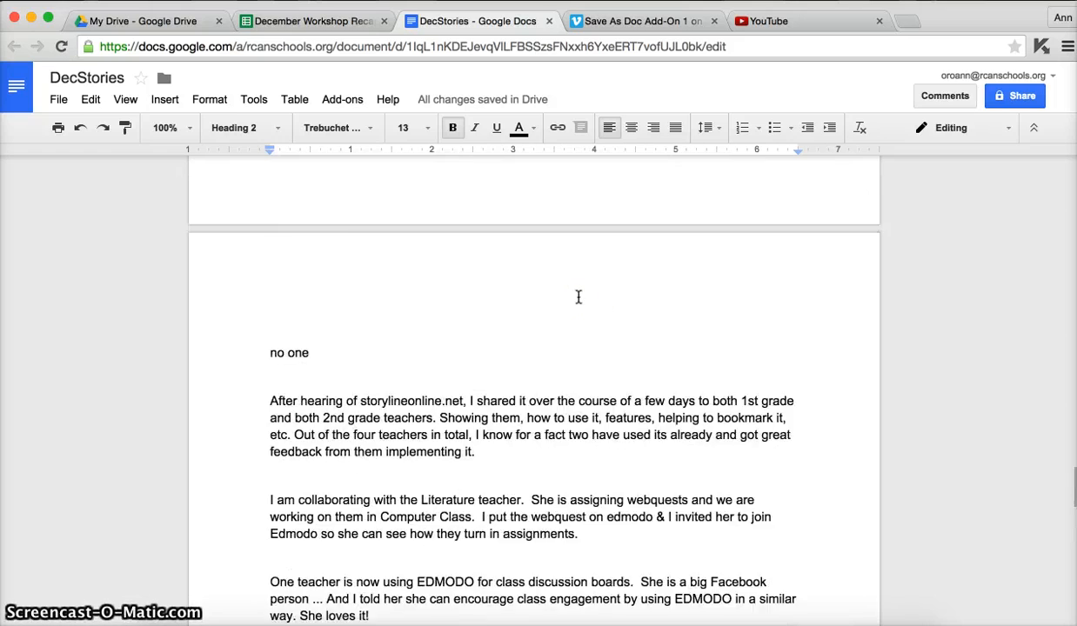
scroll(578, 297, "up", 20)
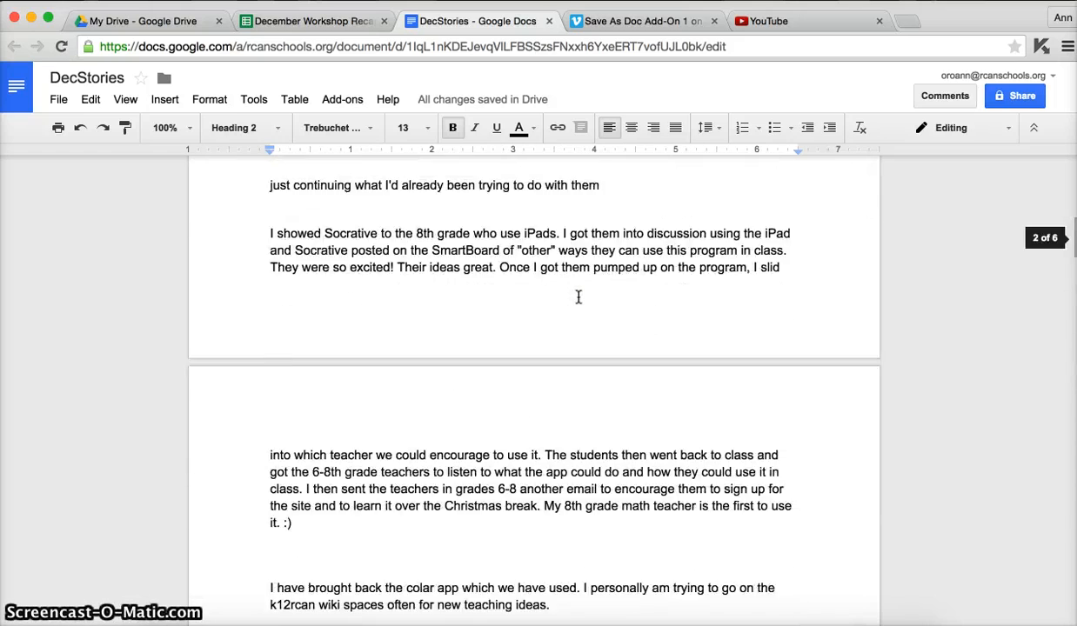
left_click(289, 252)
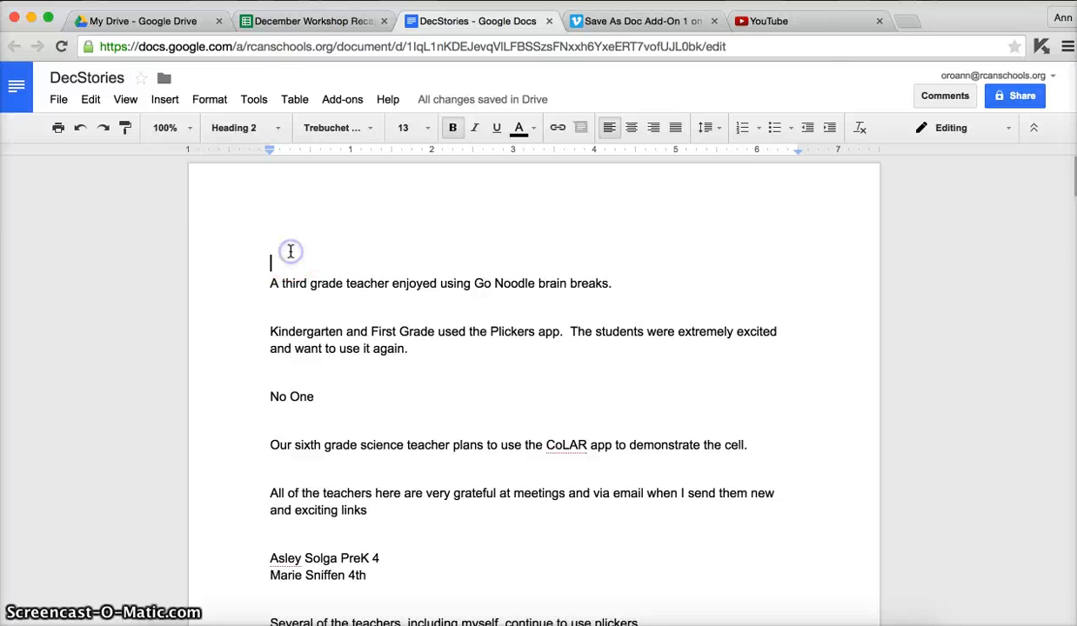
right_click(298, 244)
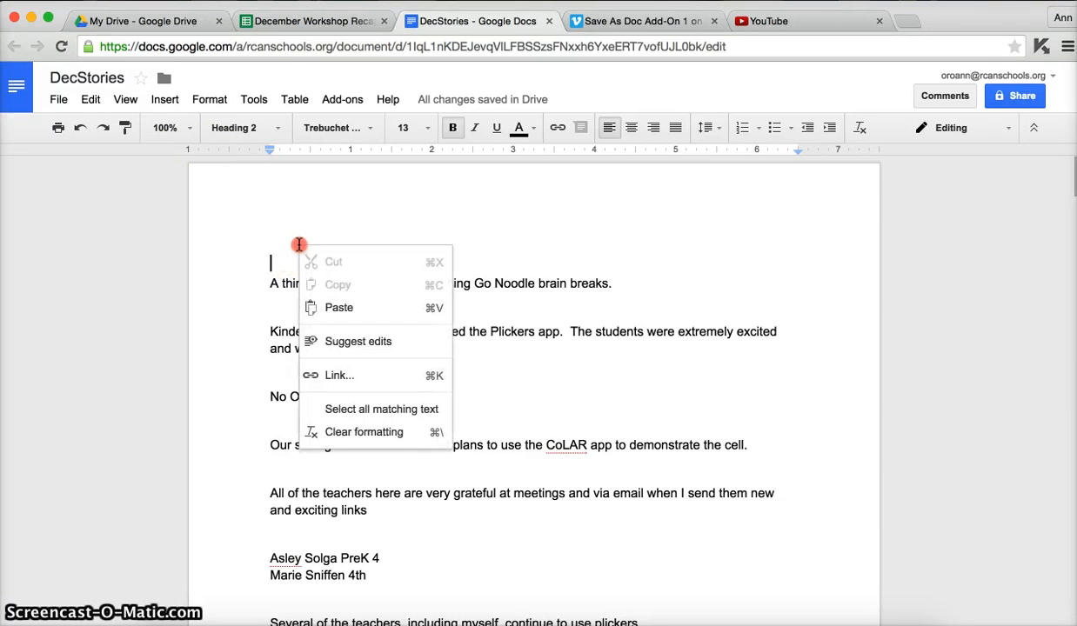
left_click(335, 307)
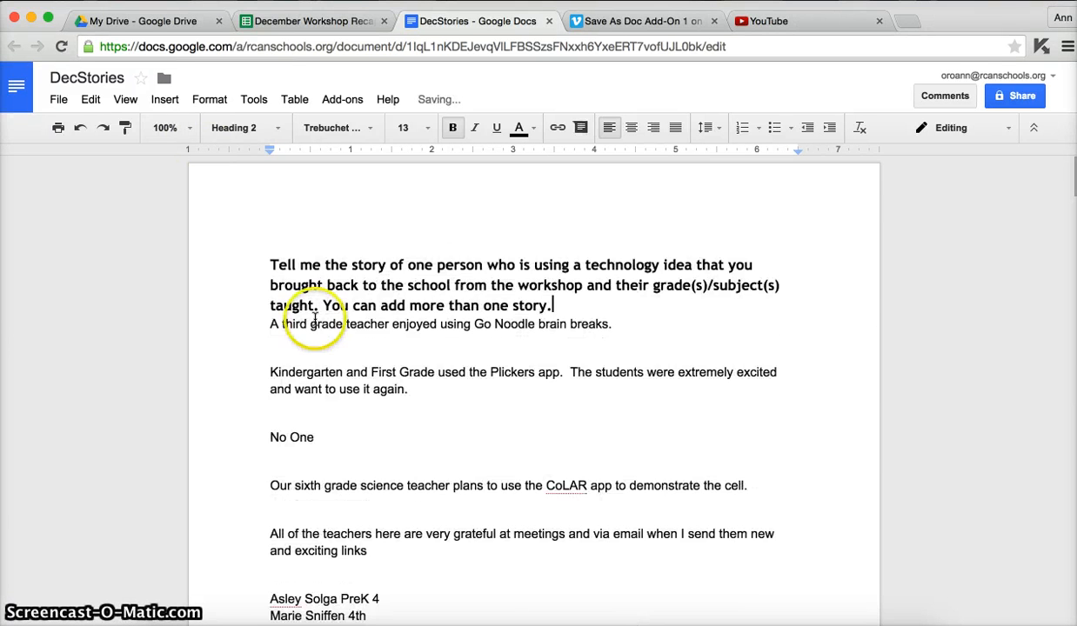
Step: Try to delete the blank line between the Go Noodle story and the Plickers story
left_click(267, 348)
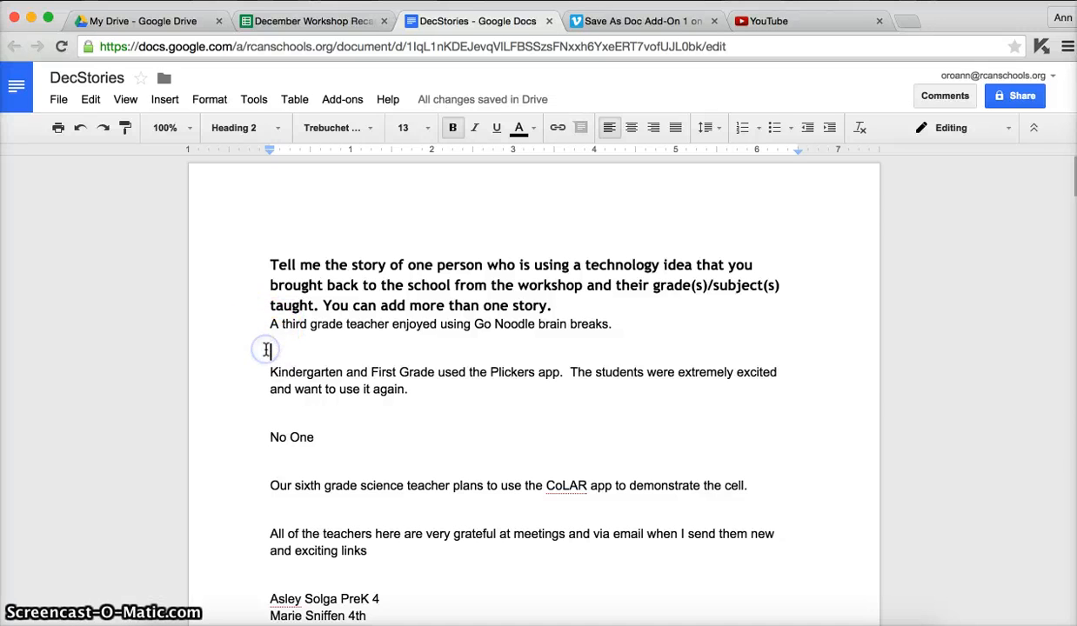
key("BackSpace")
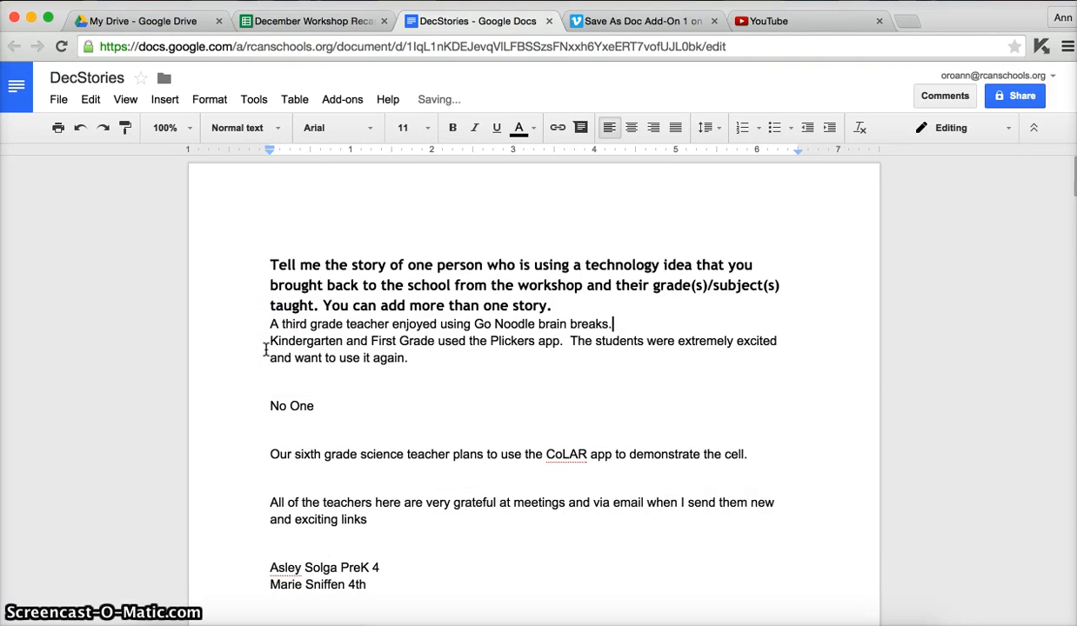
key("Return")
Step: Format all stories below the question heading, through the end of the document, as a bulleted list
left_click_drag(270, 326, 272, 565)
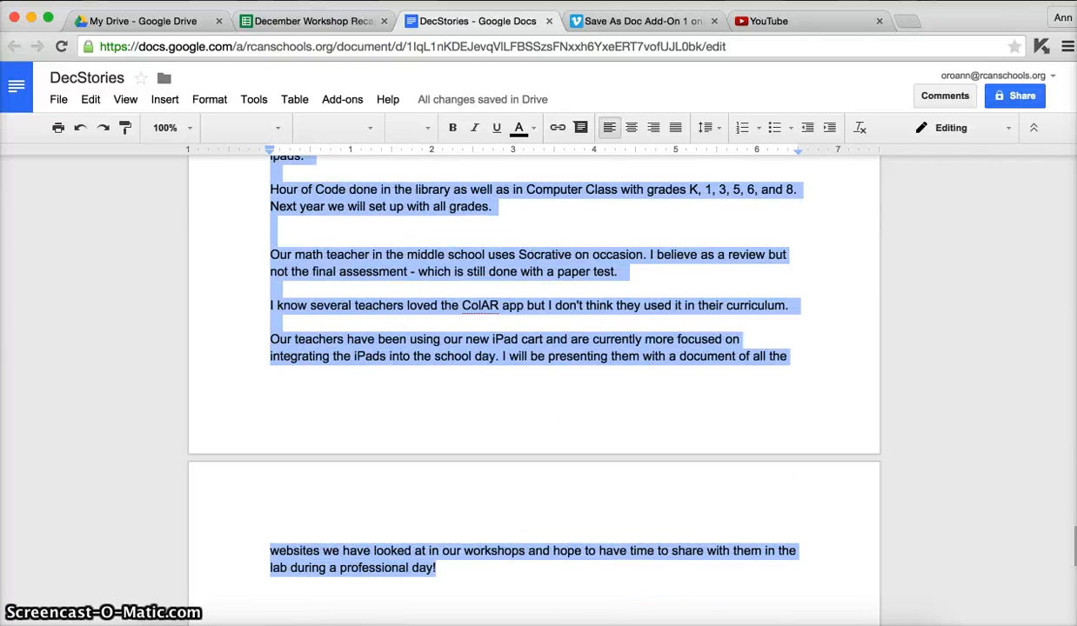
left_click(773, 128)
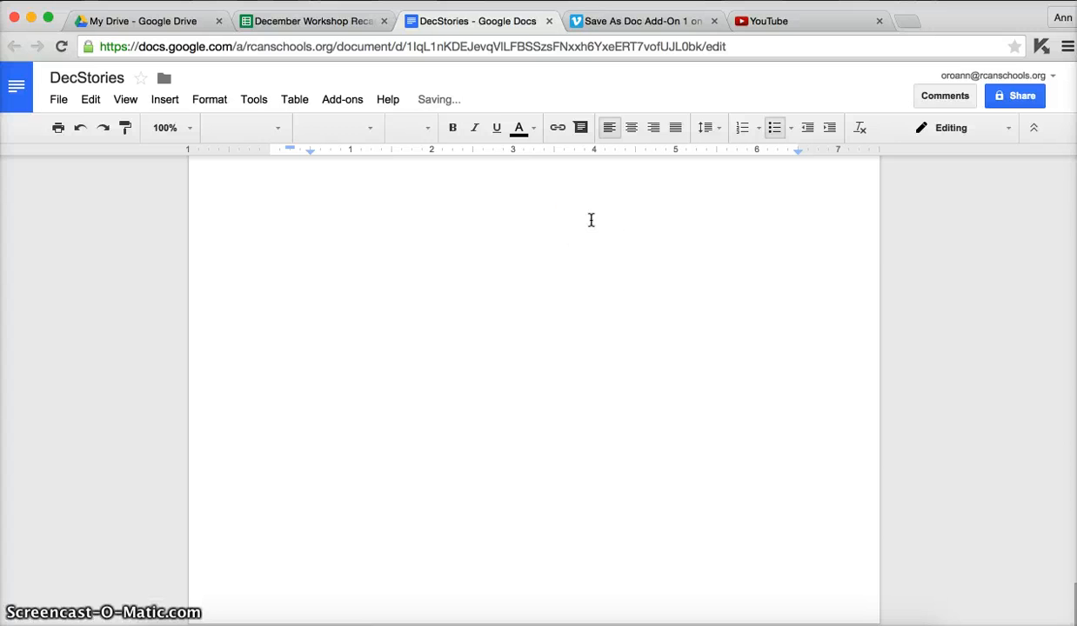
key("shift+Page_Up")
key("shift+Page_Up")
key("shift+Page_Up")
key("shift+Page_Up")
key("shift+Page_Up")
key("shift+Page_Up")
key("shift+Page_Up")
key("shift+Page_Up")
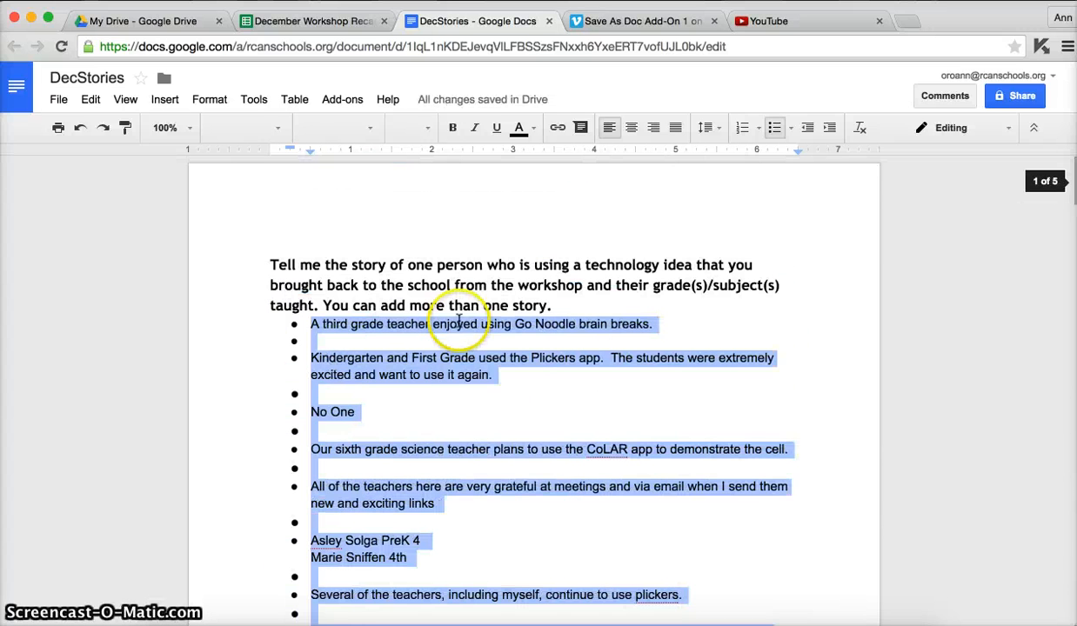
Step: Remove the empty bullets after the Go Noodle and Plickers stories and delete the "No One" entry with its empty bullet
left_click(418, 340)
key("BackSpace")
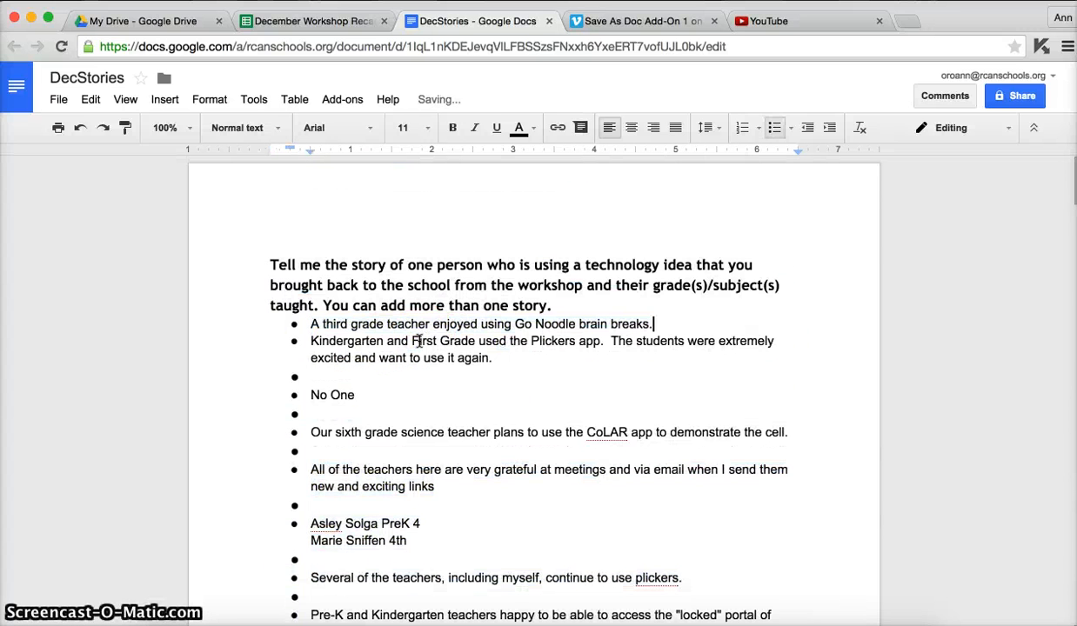
key("Delete")
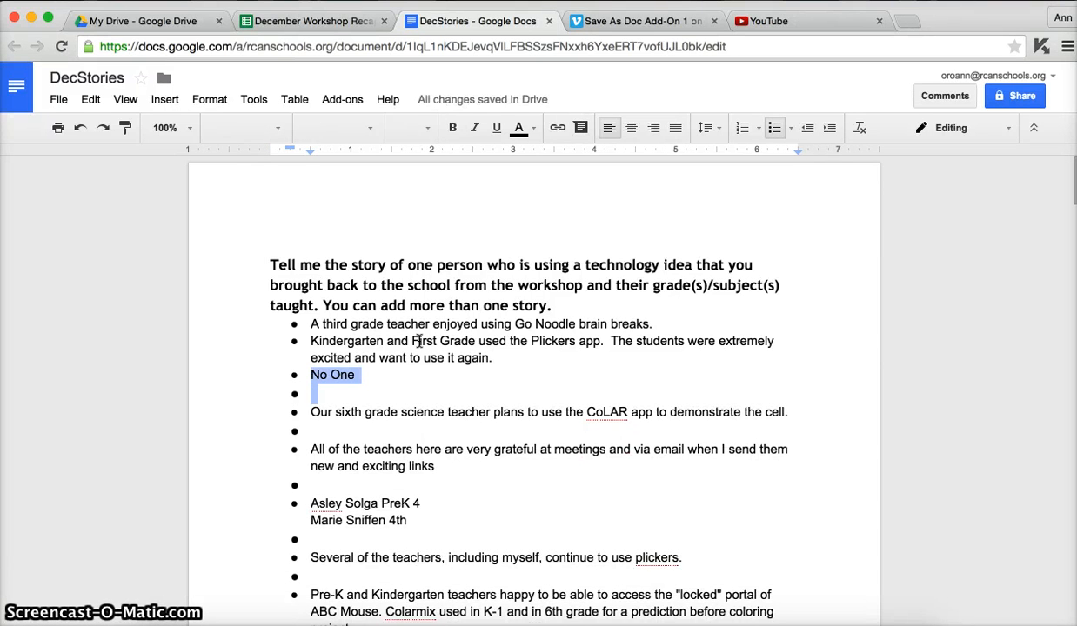
key("Delete")
Step: Remove the empty bullets after the sixth grade CoLAR story and the "exciting links" story
key("Down")
key("BackSpace")
key("BackSpace")
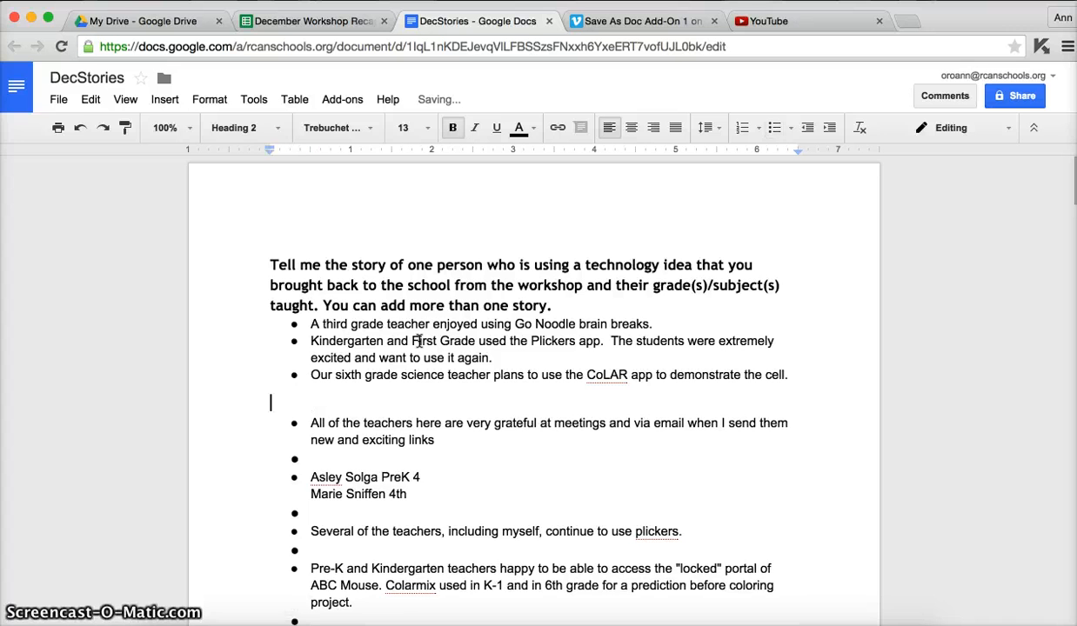
key("Down")
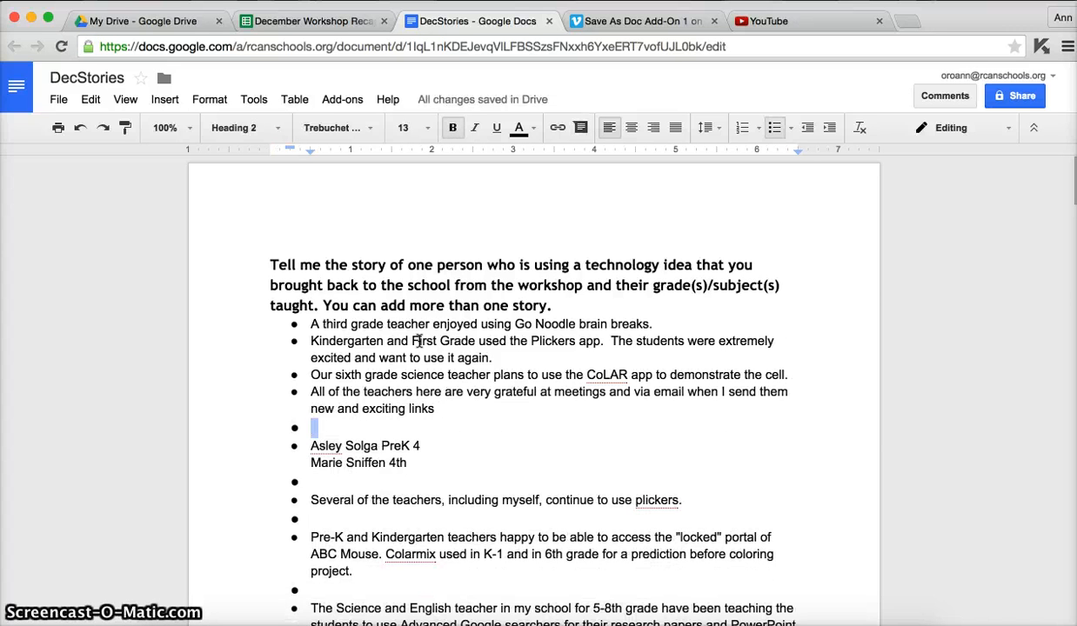
key("Delete")
Step: Remove the empty bullets after the PreK 4 and 4th grade names, the plickers, ABC Mouse and Advanced Google stories
key("Down")
key("Down")
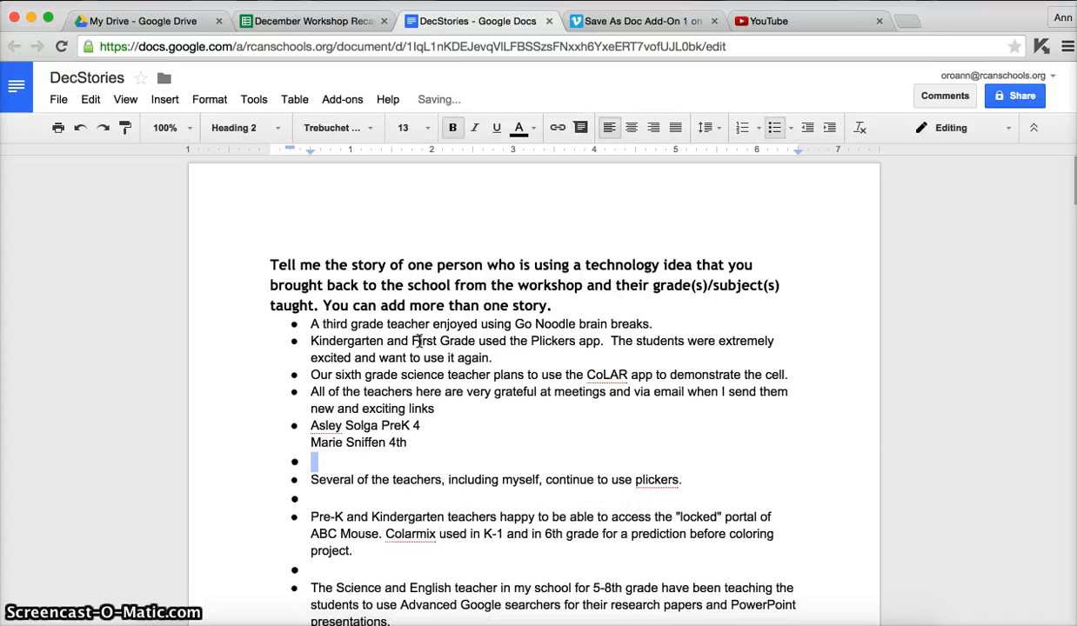
key("Delete")
key("Down")
key("Delete")
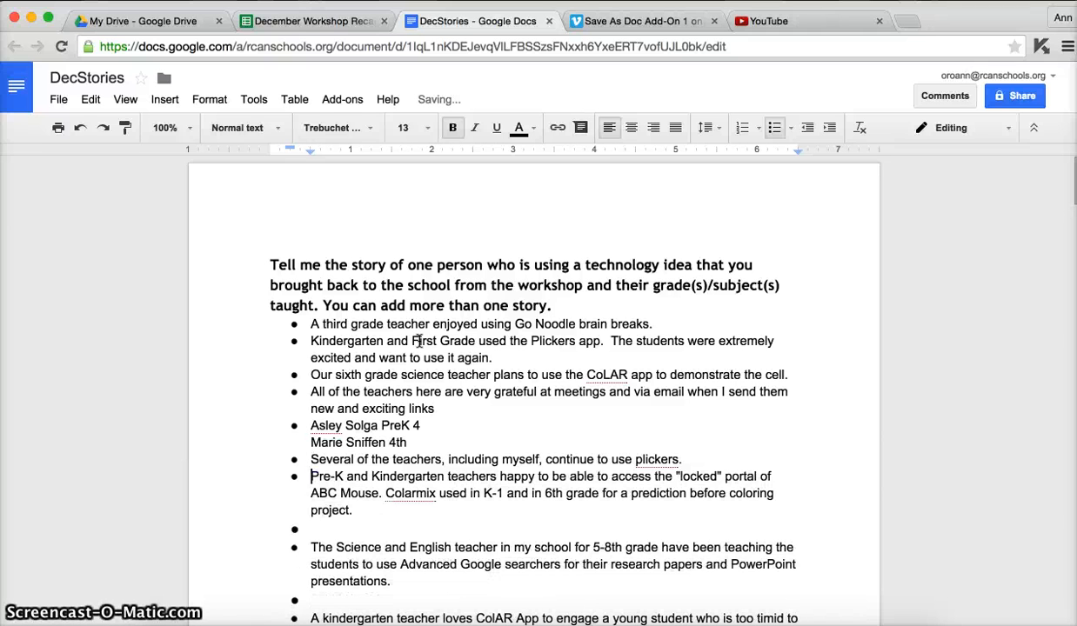
key("Delete")
key("Down")
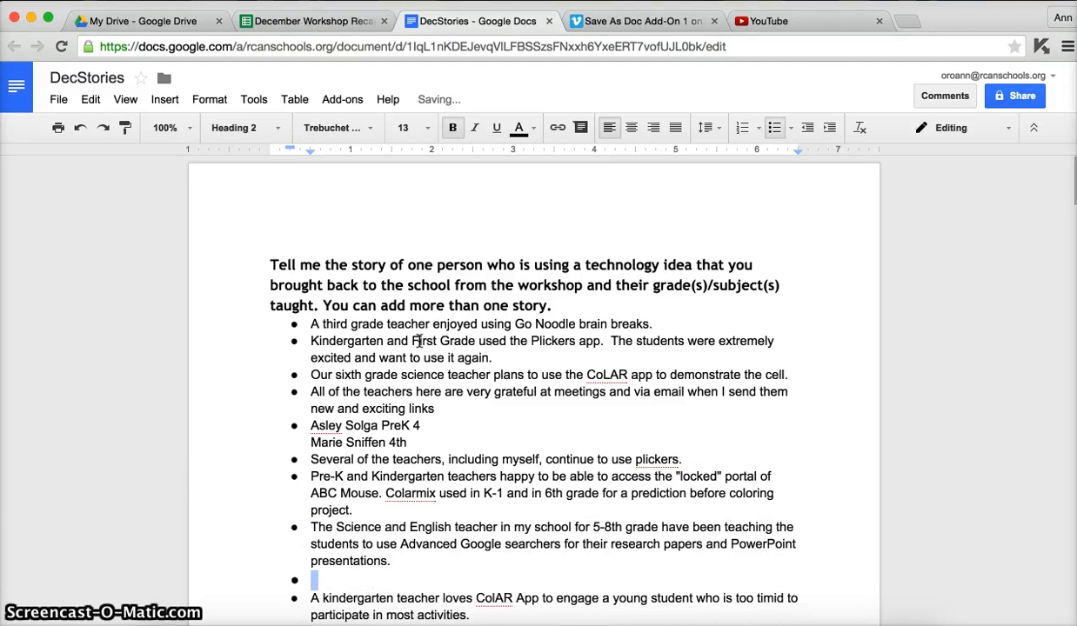
key("Delete")
Step: Remove the empty bullets after the timid kindergarten student's ColAR story and the "just continuing" entry
key("Down")
key("Down")
key("Down")
key("Down")
key("Down")
key("Down")
key("Down")
key("Down")
key("Down")
key("Down")
key("Down")
key("Down")
key("Down")
key("Down")
key("Down")
key("Down")
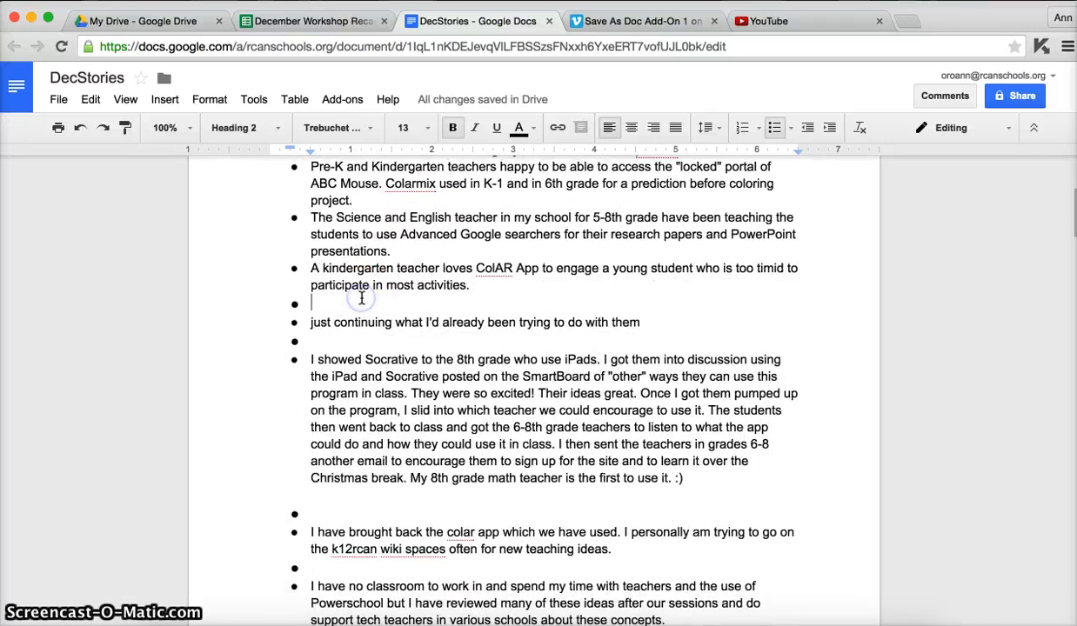
key("Delete")
key("Delete")
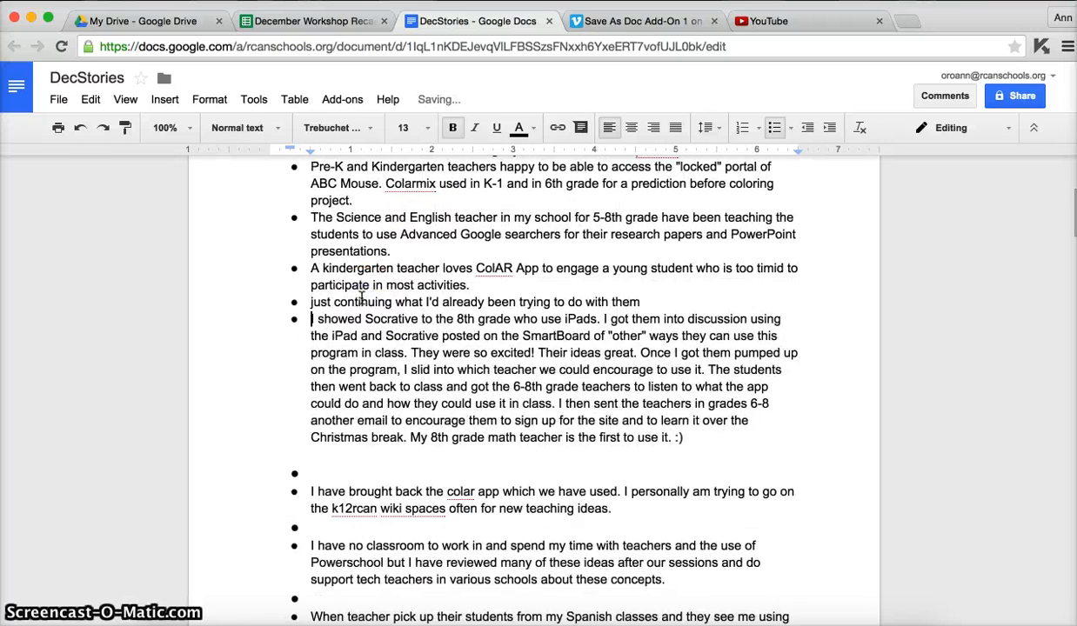
Step: Try to remove the blank line and empty bullet after the Socrative story together, and undo that deletion
key("Down")
key("Down")
key("Down")
key("Down")
key("Down")
key("Down")
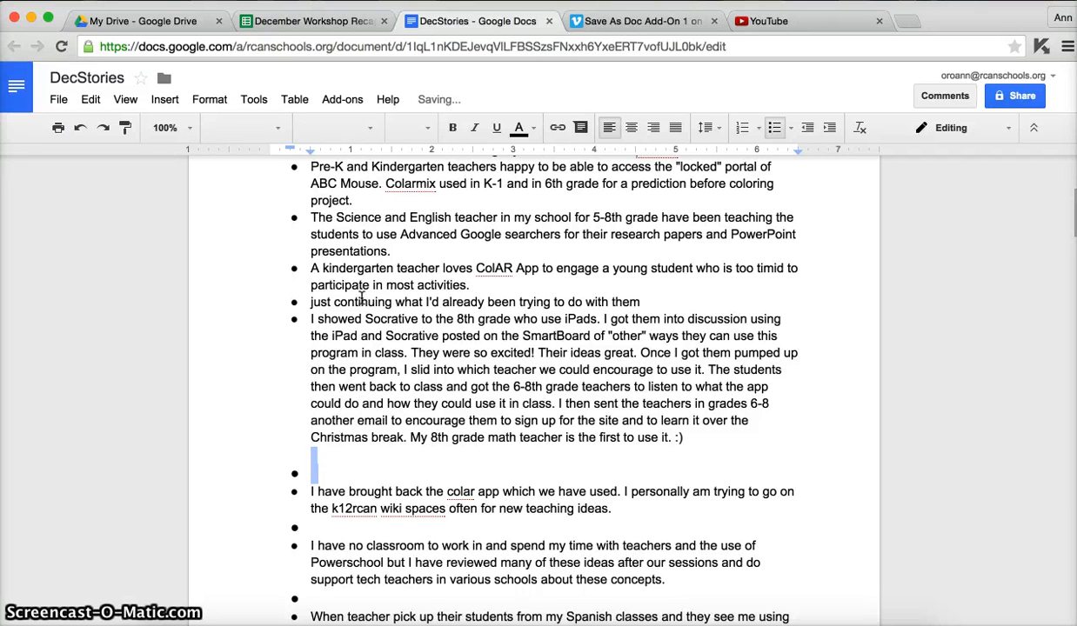
key("Delete")
key("Down")
key("Down")
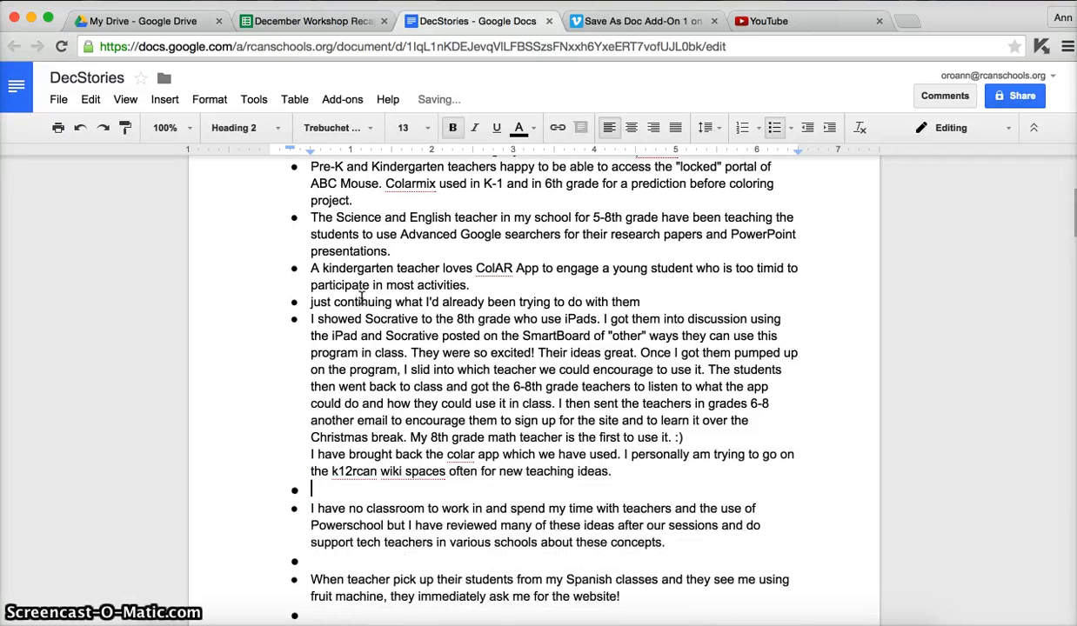
key("ctrl+z")
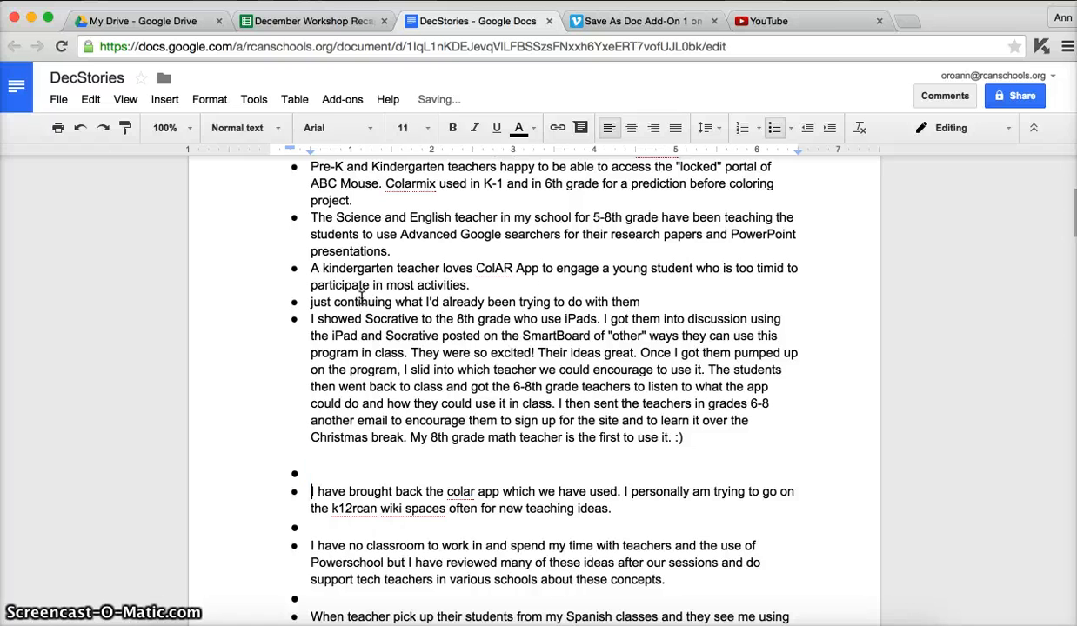
Step: Remove the empty bullets before and after the colar app story and after the Powerschool story
key("Delete")
key("Down")
key("Down")
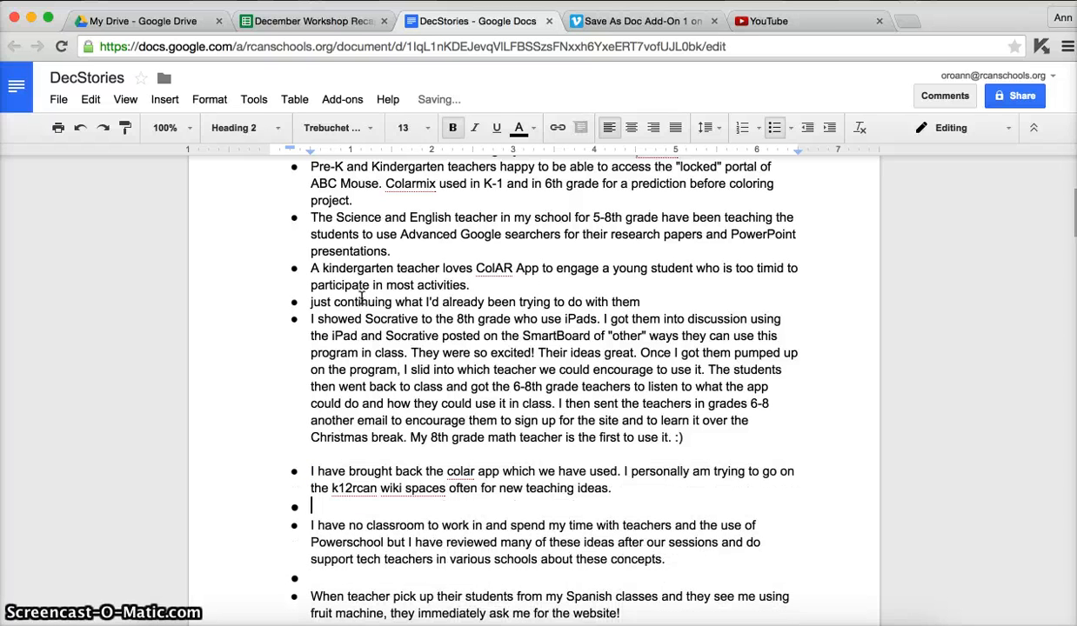
key("Delete")
key("Down")
key("Down")
key("Down")
key("Delete")
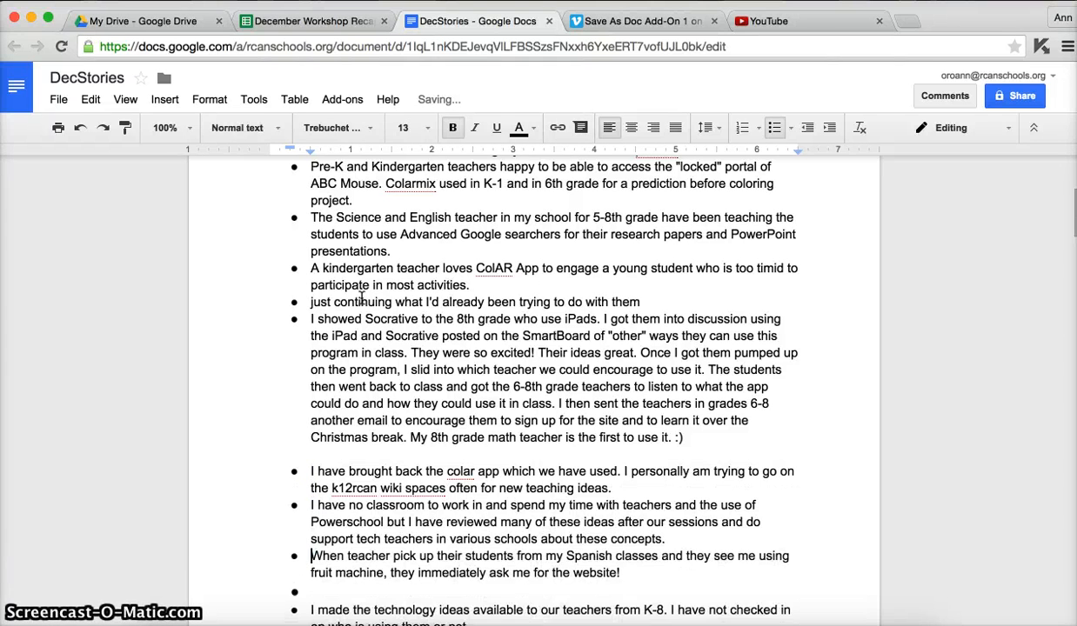
Step: Remove the empty bullets after the fruit machine story and the K-8 technology ideas story
key("Down")
key("Delete")
key("Down")
key("Down")
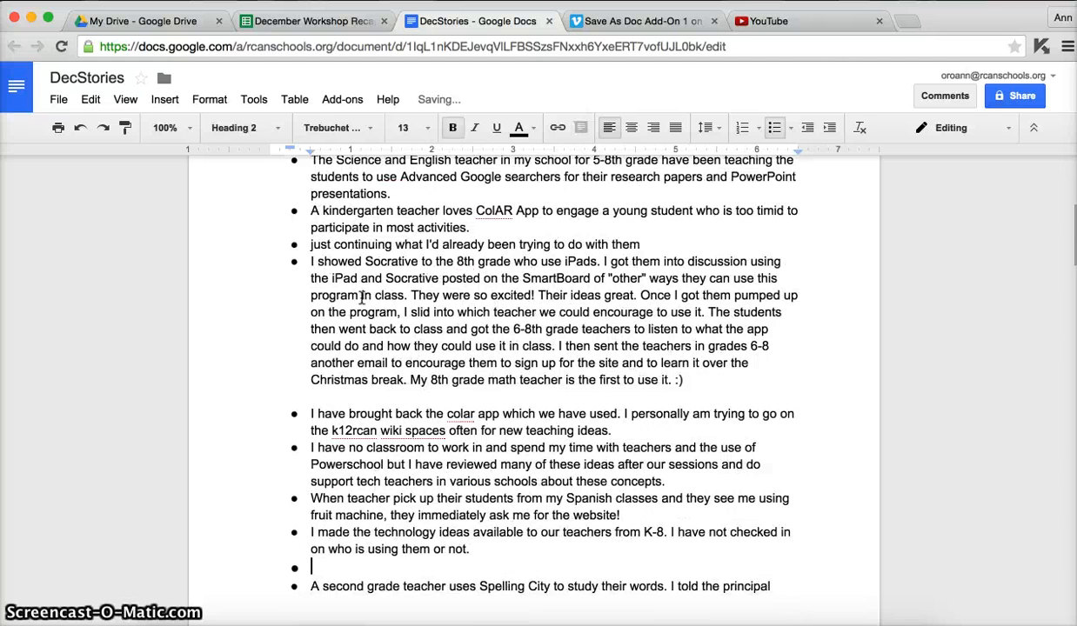
key("Delete")
Step: Remove the empty bullet after the second grade Spelling City and Storyline online story
key("Down")
key("Down")
key("Down")
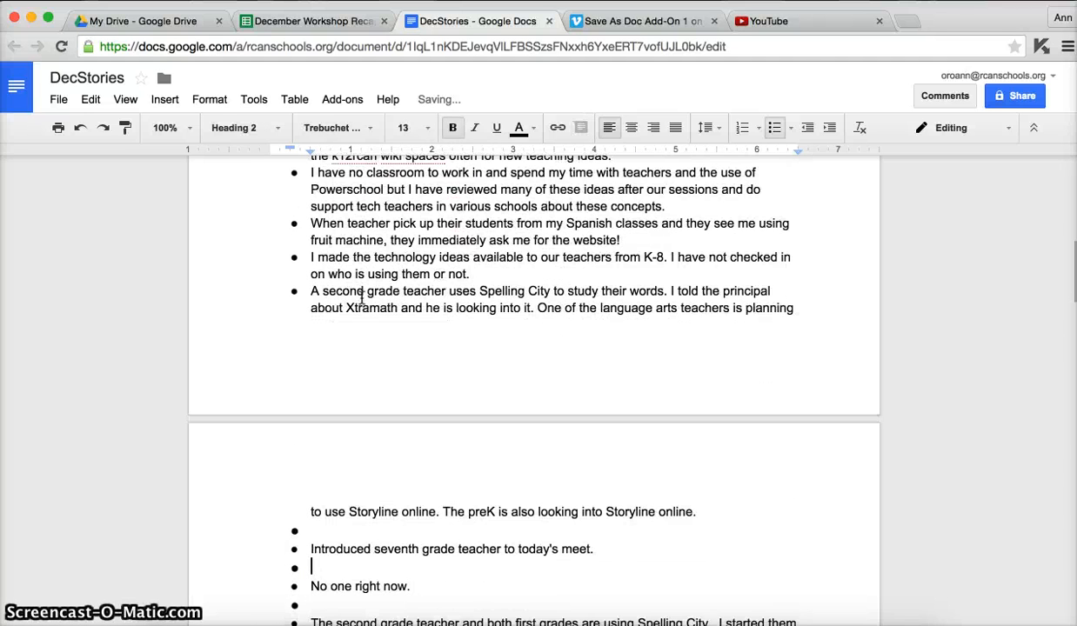
key("Delete")
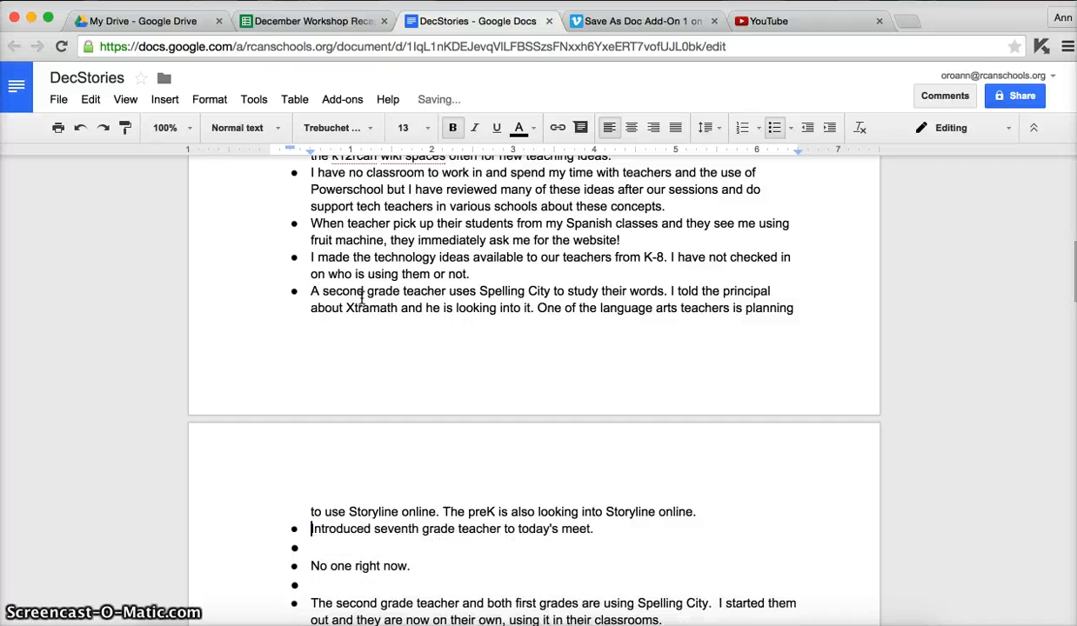
Step: Delete the "No one right now." entry with its surrounding empty bullets, plus the empty bullet after the next Spelling City story
key("shift+Down")
key("shift+Down")
key("shift+Down")
key("Delete")
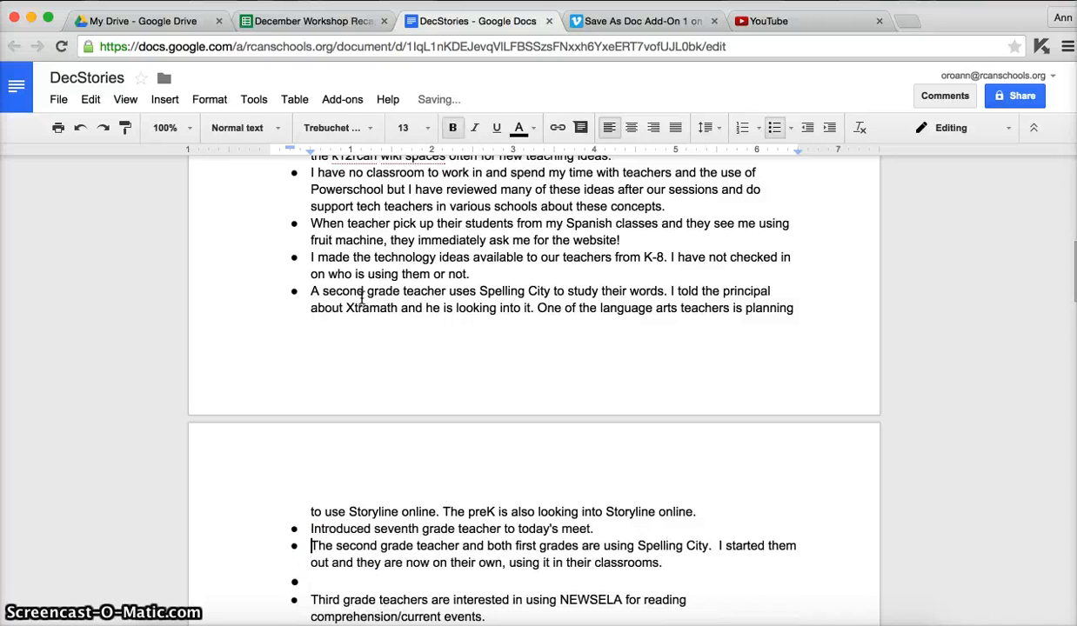
key("Down")
key("Delete")
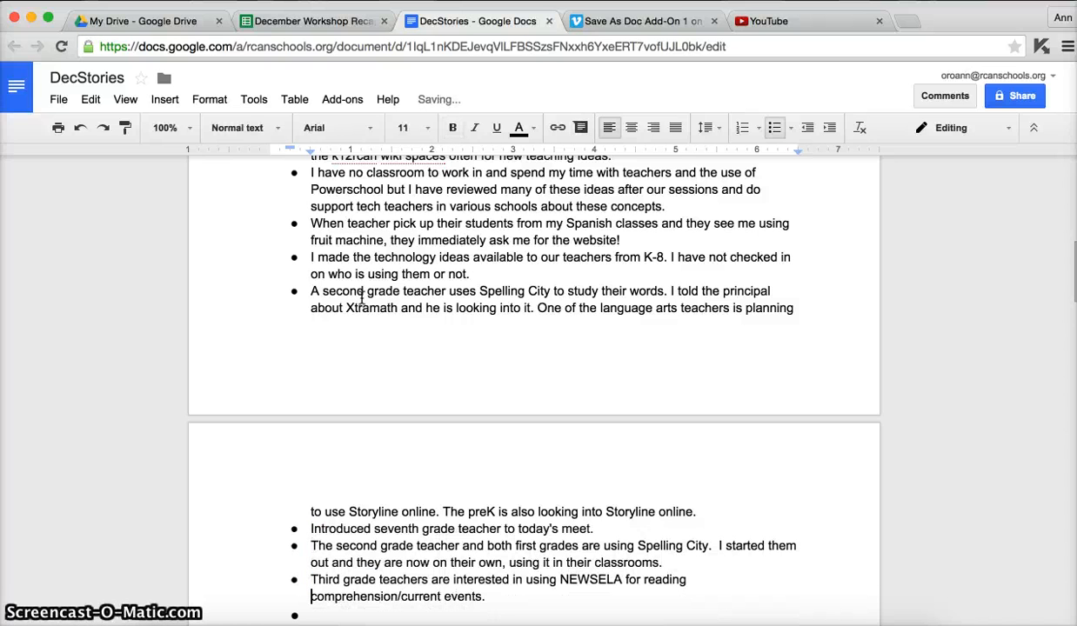
Step: Remove the empty bullet after the third grade NEWSELA entry
key("Down")
key("Down")
key("Down")
key("Down")
key("Down")
key("Down")
key("Down")
key("Down")
key("Down")
key("Down")
key("Down")
key("Down")
key("Down")
key("Down")
key("Down")
key("Down")
key("Down")
key("Down")
key("Down")
key("Down")
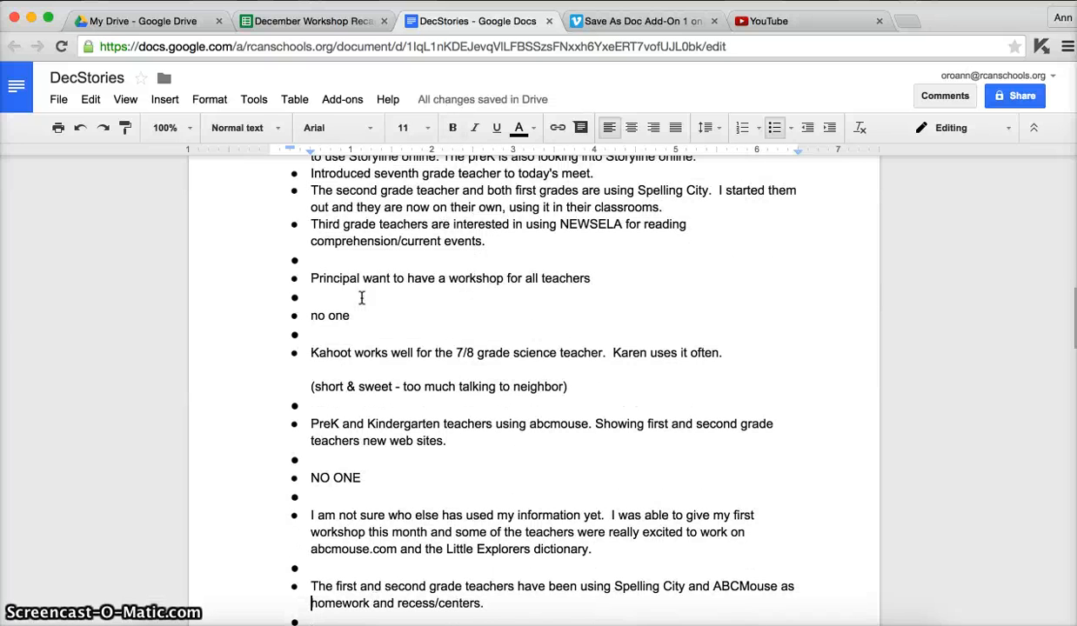
left_click(344, 259)
key("Delete")
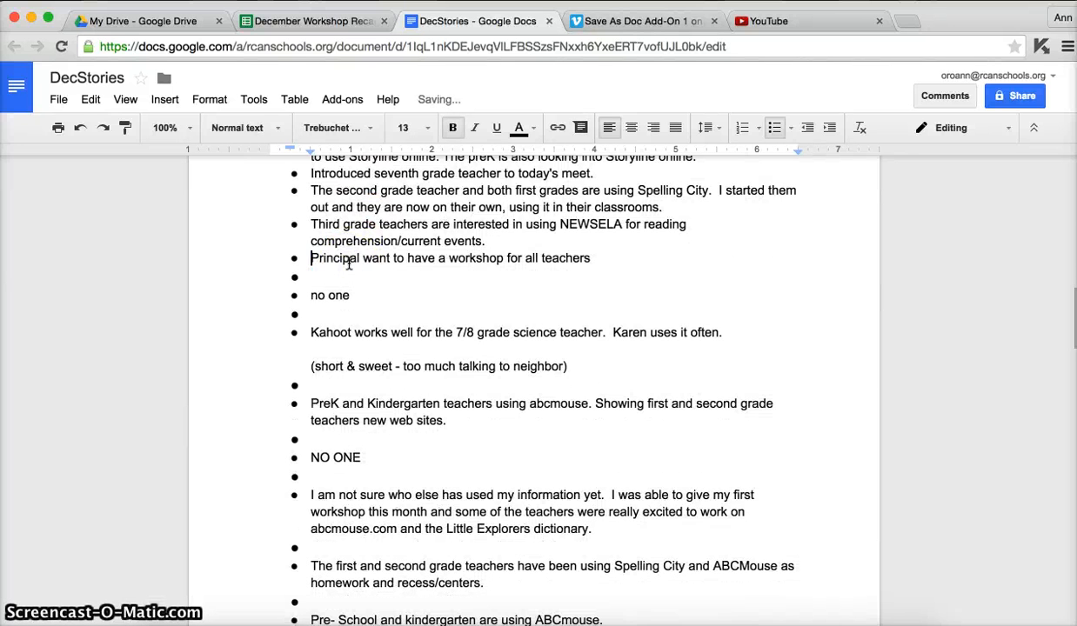
Step: Delete the "no one" entry after the principal's workshop entry, together with the empty bullets around it
key("shift+Down")
key("shift+Down")
key("shift+Down")
key("Delete")
Step: Remove the empty bullet after the Kahoot entry's "(short & sweet - too much talking to neighbor)" line
key("Down")
key("Down")
key("Down")
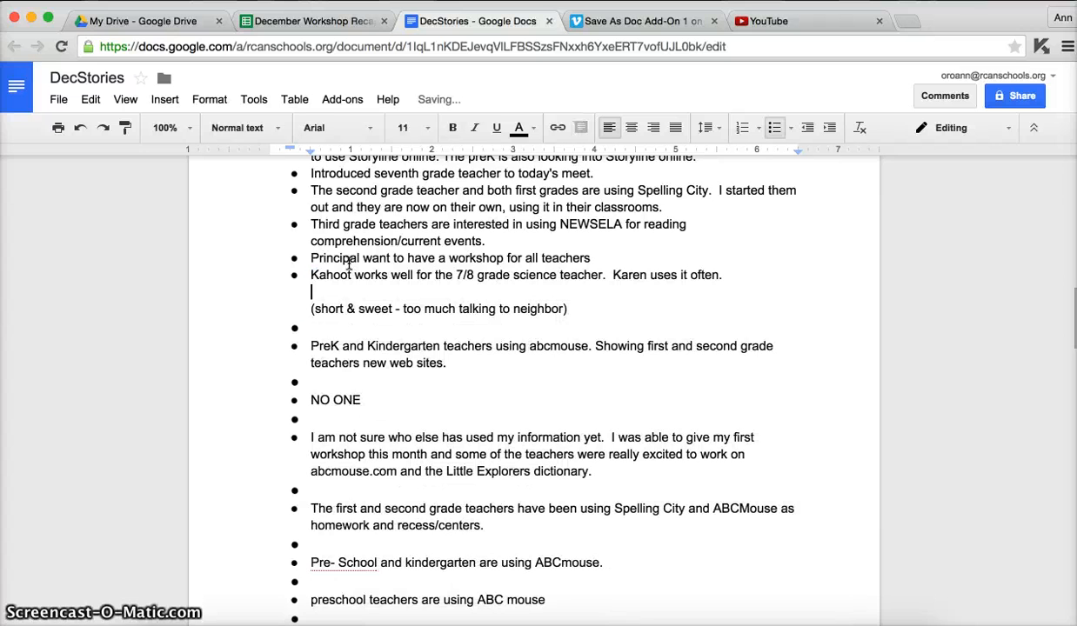
key("Delete")
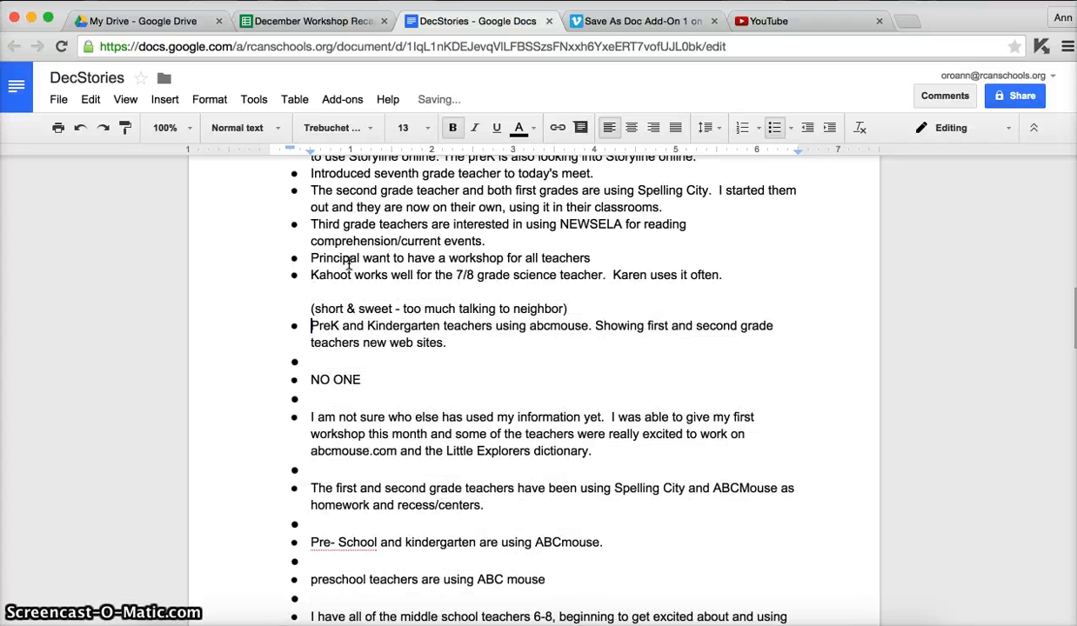
Step: Delete the "NO ONE" entry after the PreK and Kindergarten abcmouse story, together with the empty bullets around it
key("Down")
key("shift+Down")
key("shift+Down")
key("shift+Down")
key("Delete")
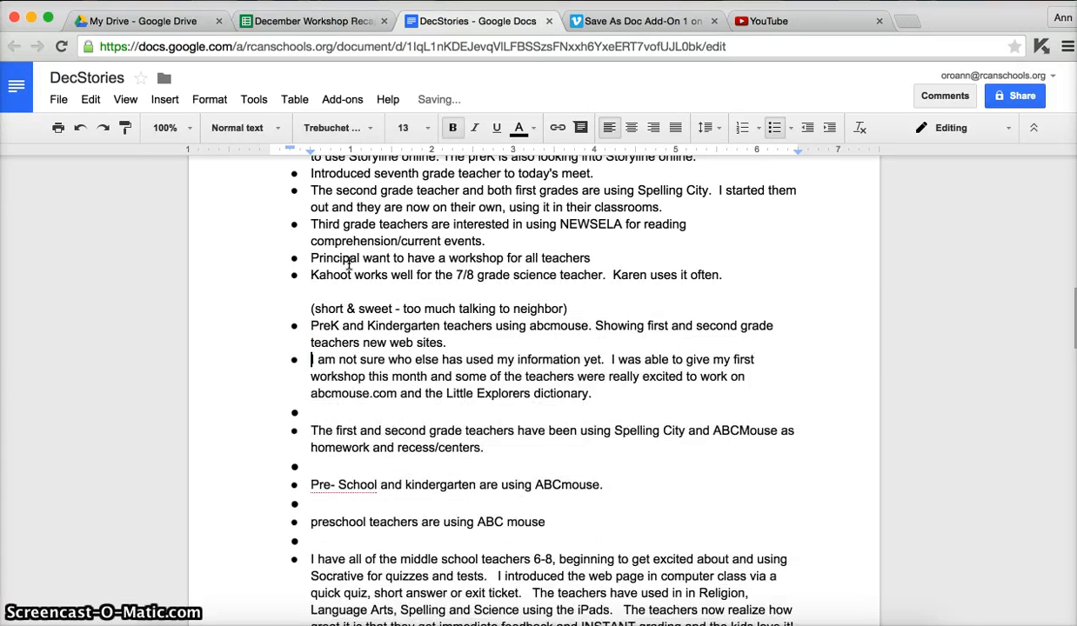
Step: Remove the empty bullet after the Little Explorers dictionary story
key("Down")
key("Down")
key("Down")
key("Delete")
Step: Remove the empty bullets after the homework and recess/centers story and after both preschool ABC mouse entries
key("Down")
key("Down")
key("Down")
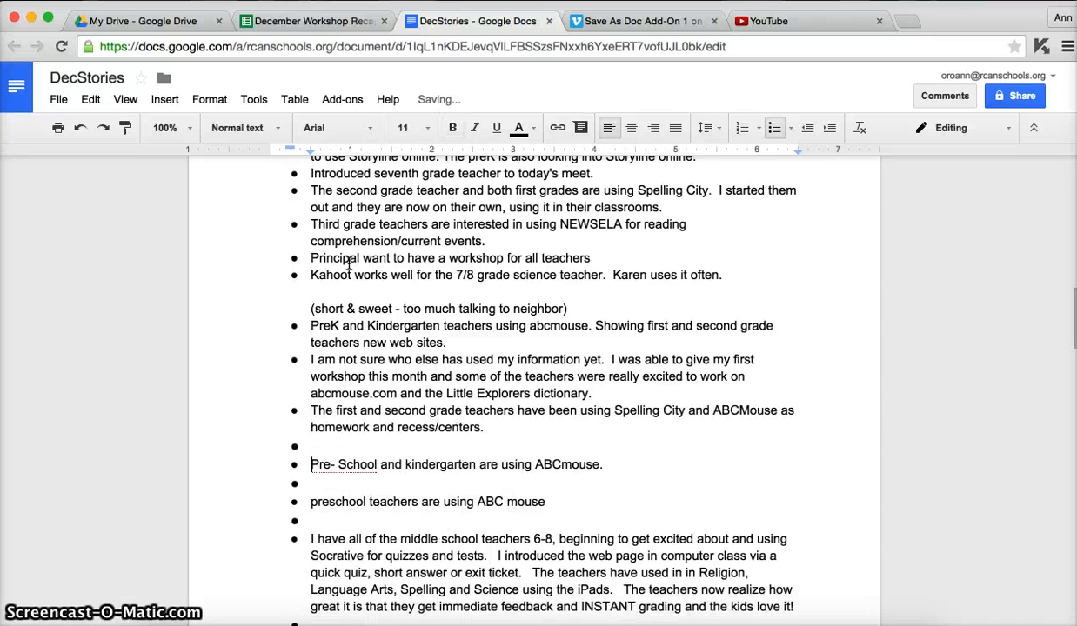
key("Up")
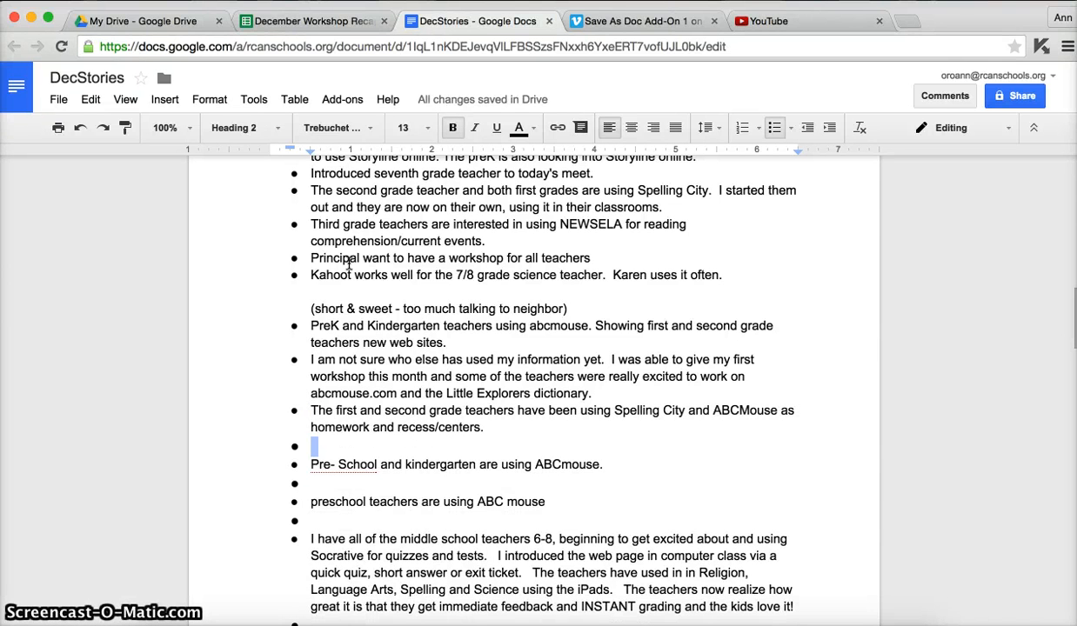
key("Delete")
key("Delete")
key("Down")
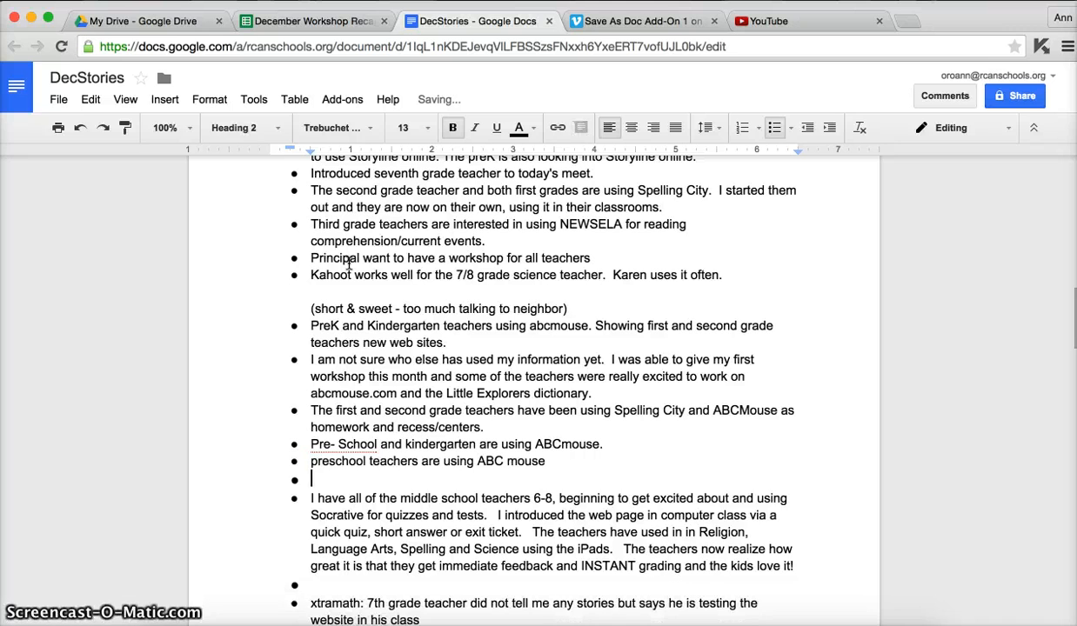
key("Delete")
Step: Remove the empty bullets after the middle school Socrative quizzes story and the xtramath entry
key("Down")
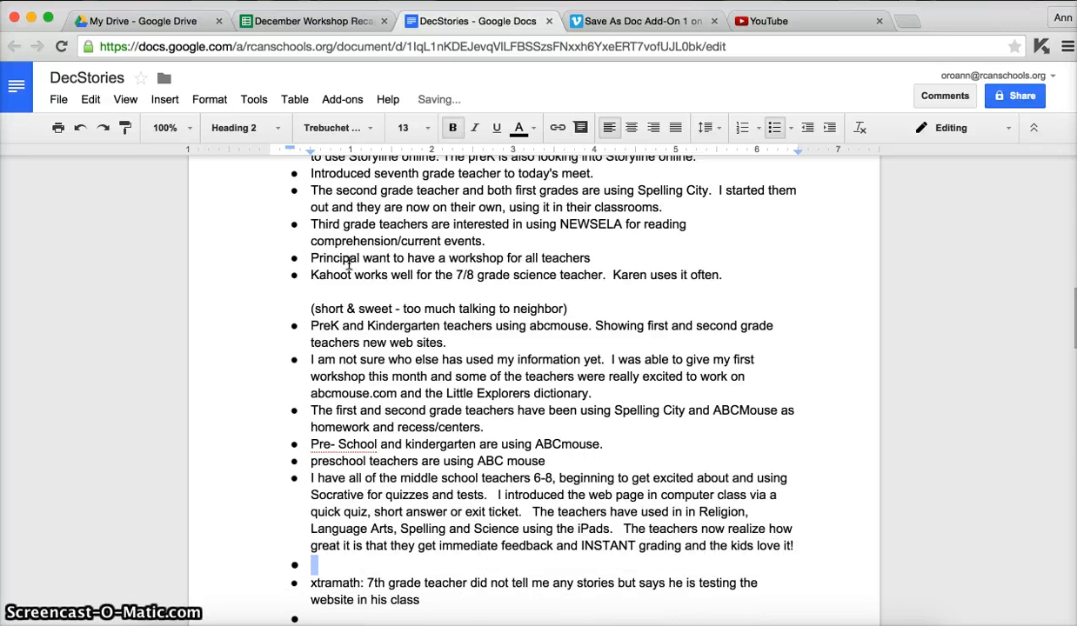
key("Delete")
key("Down")
key("Down")
key("Delete")
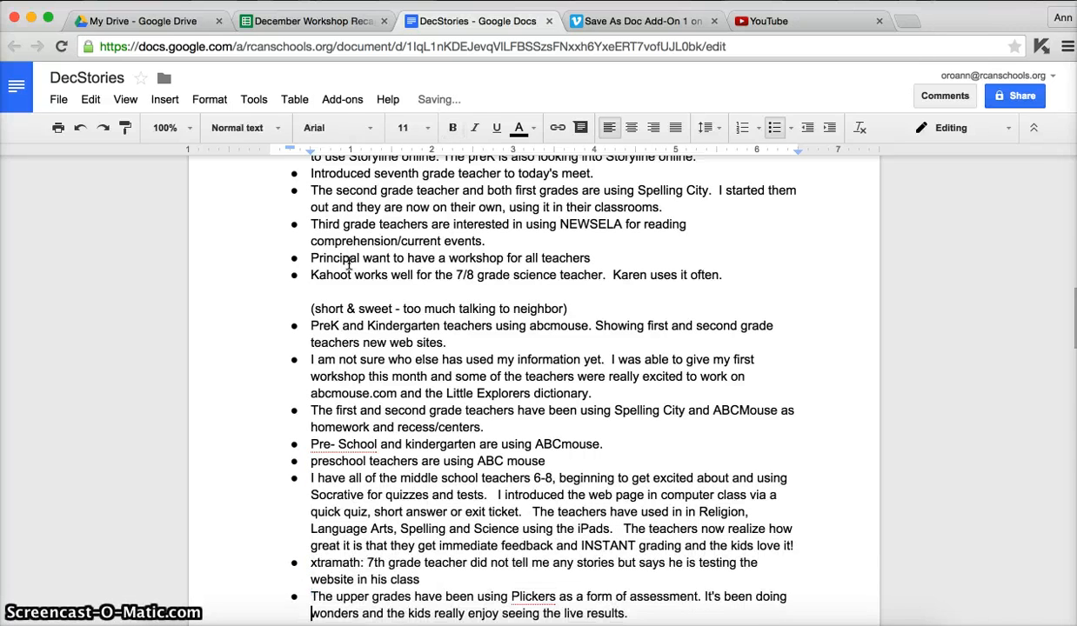
Step: Look through the remaining stories on the following pages for leftover empty bullets
key("Down")
key("Down")
key("Down")
key("Down")
key("Down")
key("Down")
key("Down")
key("Down")
key("Down")
key("Down")
key("Down")
key("Down")
key("Down")
key("Down")
key("Down")
key("Down")
key("Down")
key("Down")
key("Down")
key("Down")
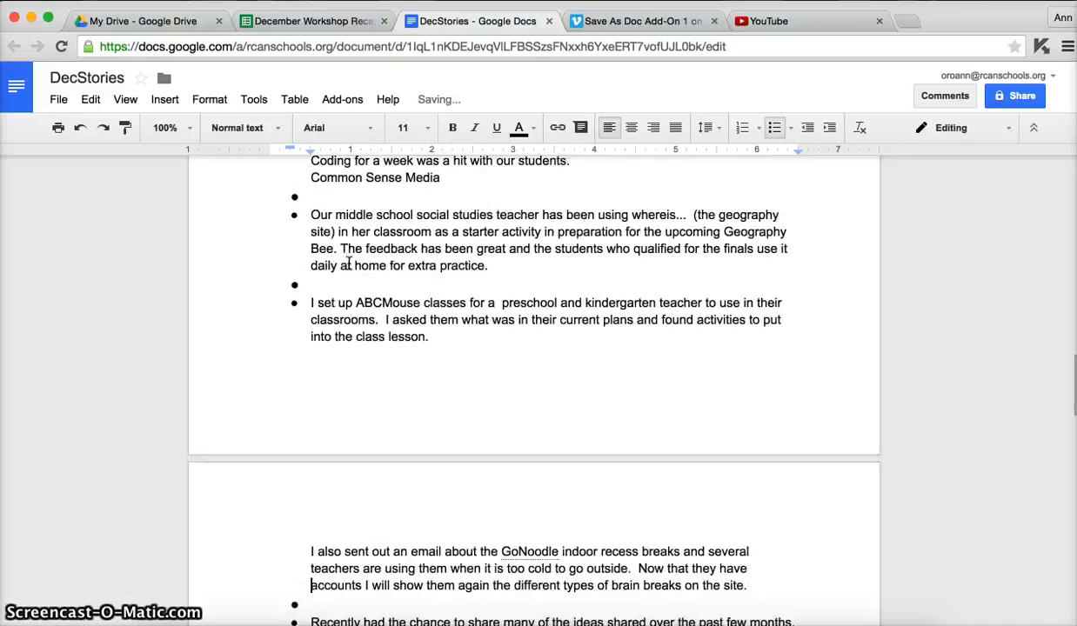
scroll(356, 212, "down", 10)
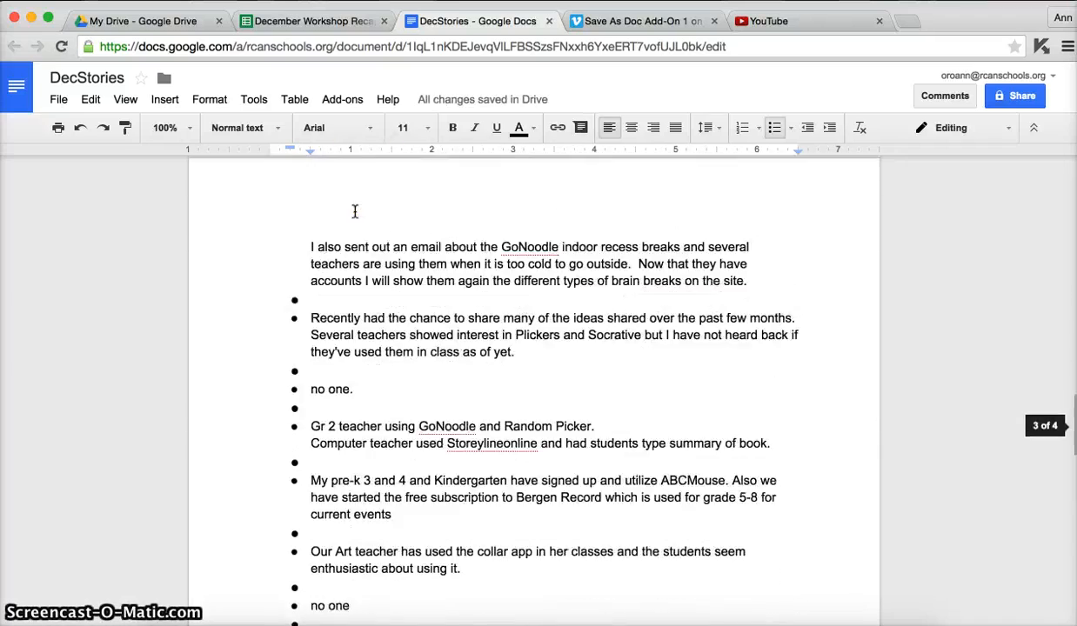
scroll(356, 211, "down", 8)
scroll(355, 212, "up", 12)
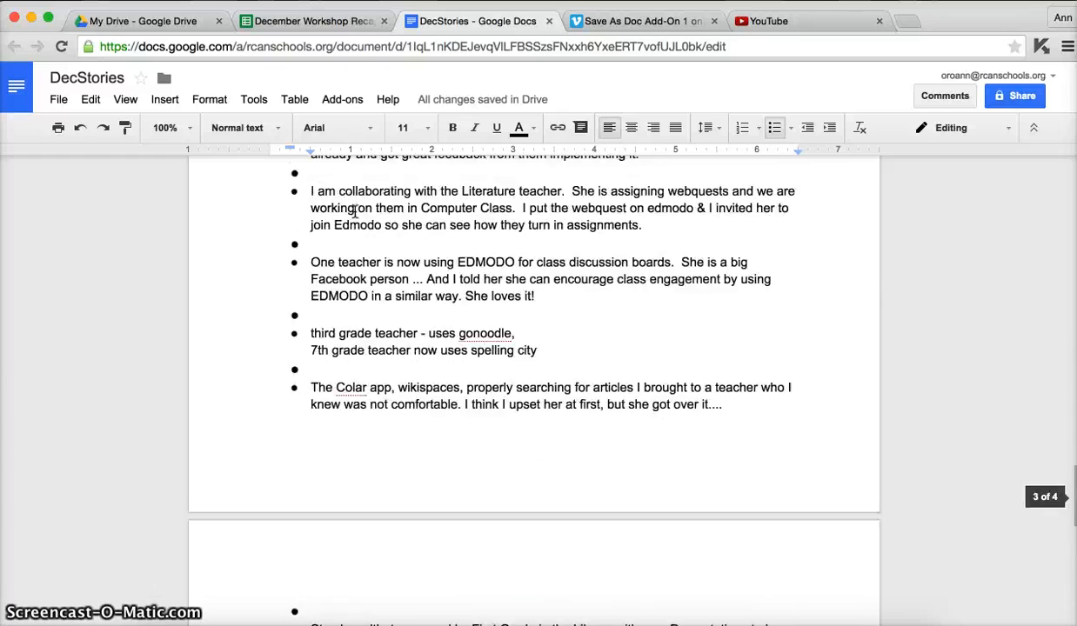
scroll(355, 211, "up", 20)
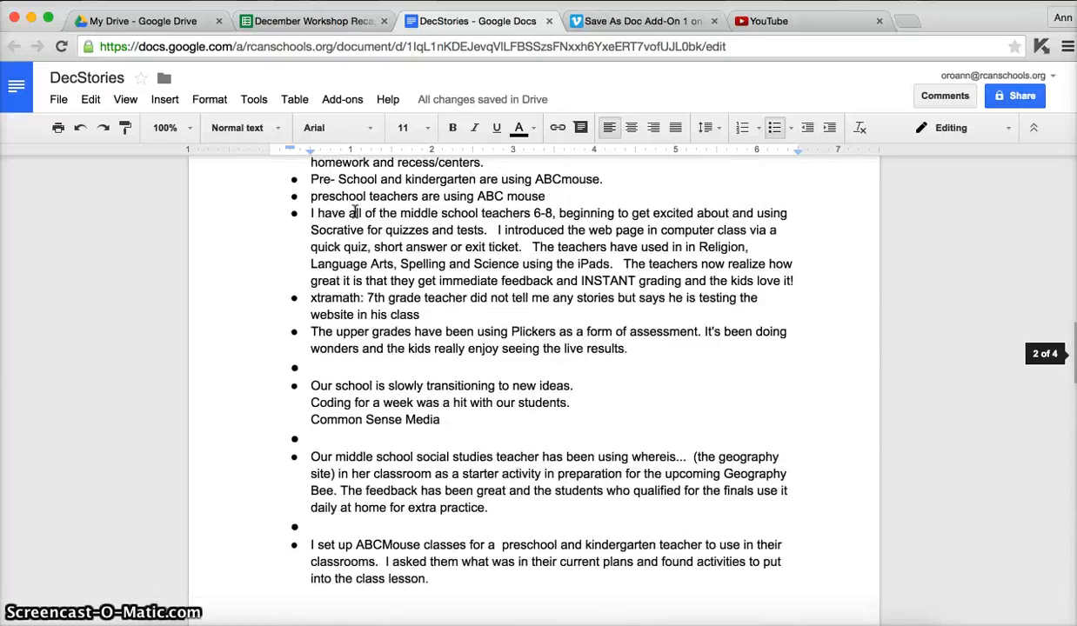
Step: Remove the empty bullets after the upper grades Plickers, Common Sense Media and Geography Bee stories
scroll(356, 211, "down", 4)
left_click(314, 395)
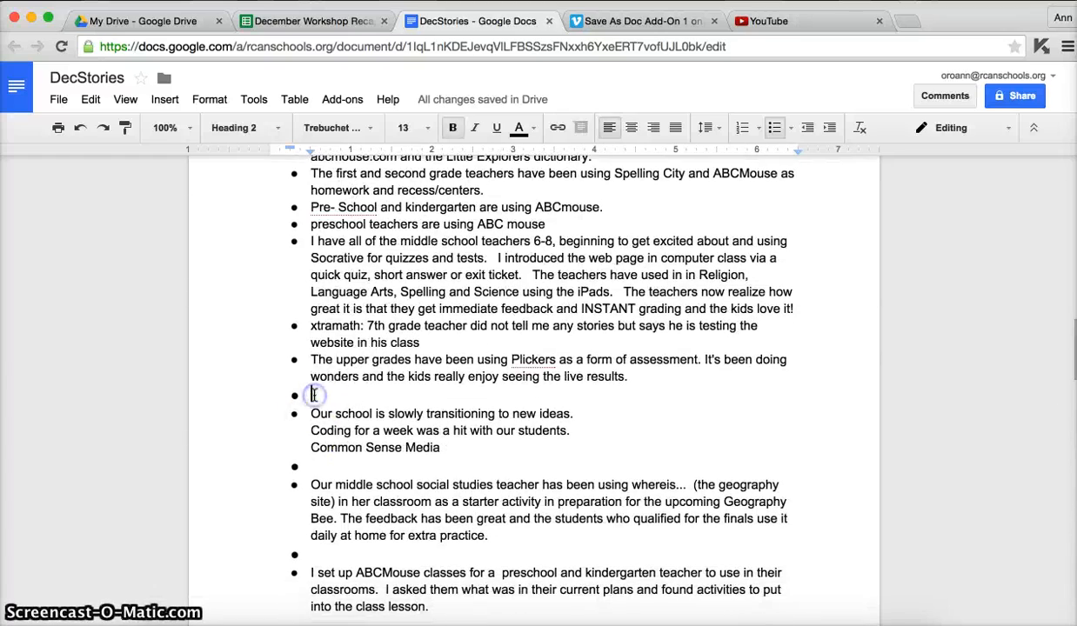
key("Delete")
key("Down")
key("Down")
key("Down")
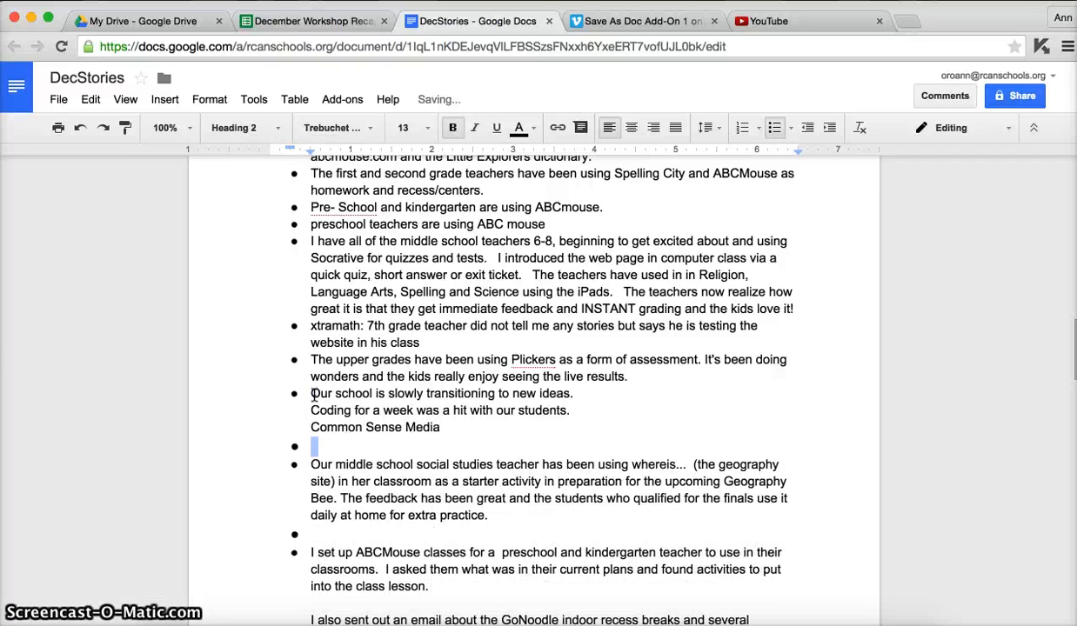
key("Delete")
key("Down")
key("Delete")
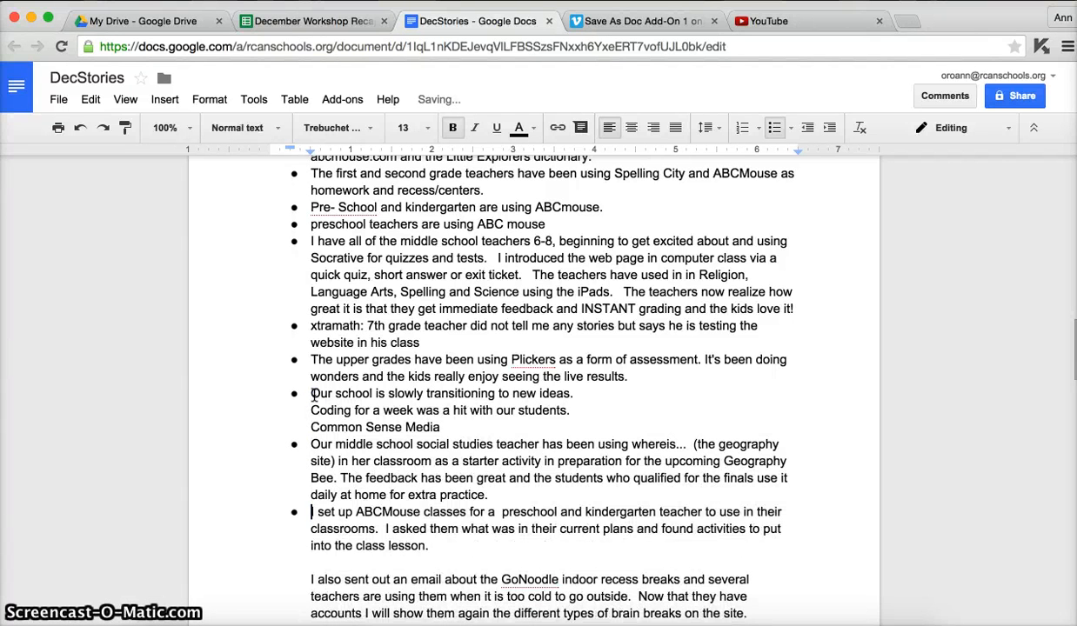
Step: Remove the empty bullets after the GoNoodle indoor recess story and the Plickers and Socrative interest story
key("Down")
key("Down")
key("Down")
key("Down")
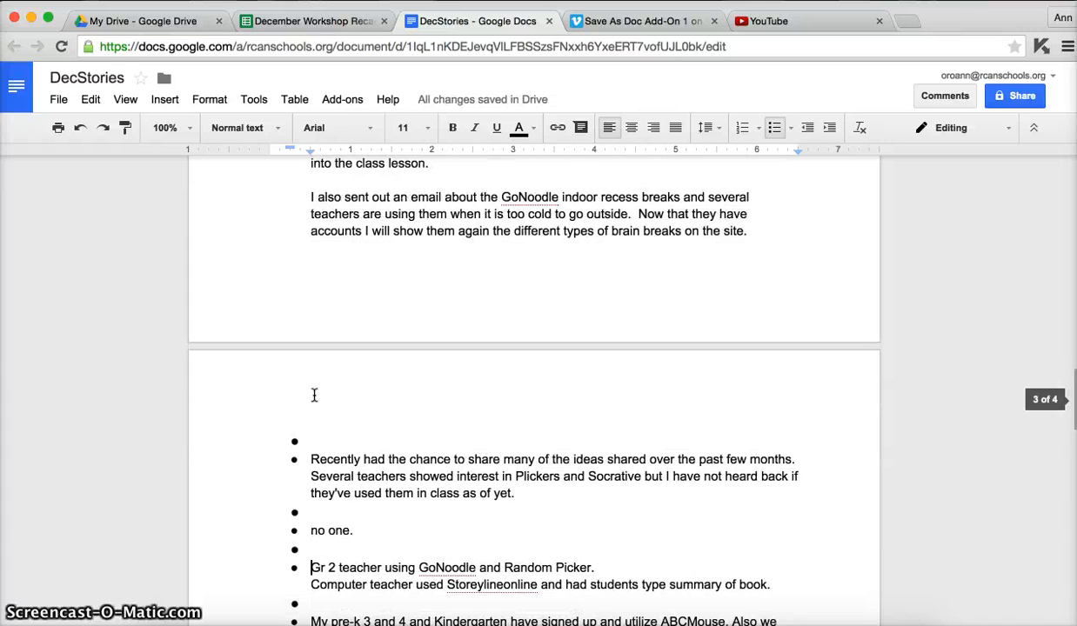
key("Delete")
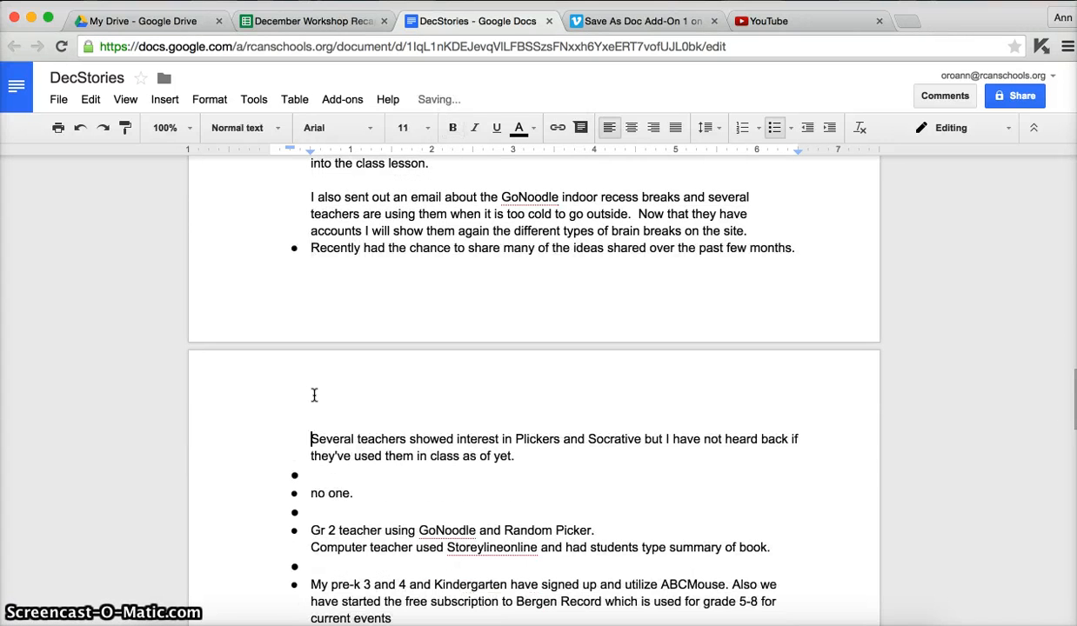
key("Down")
key("Delete")
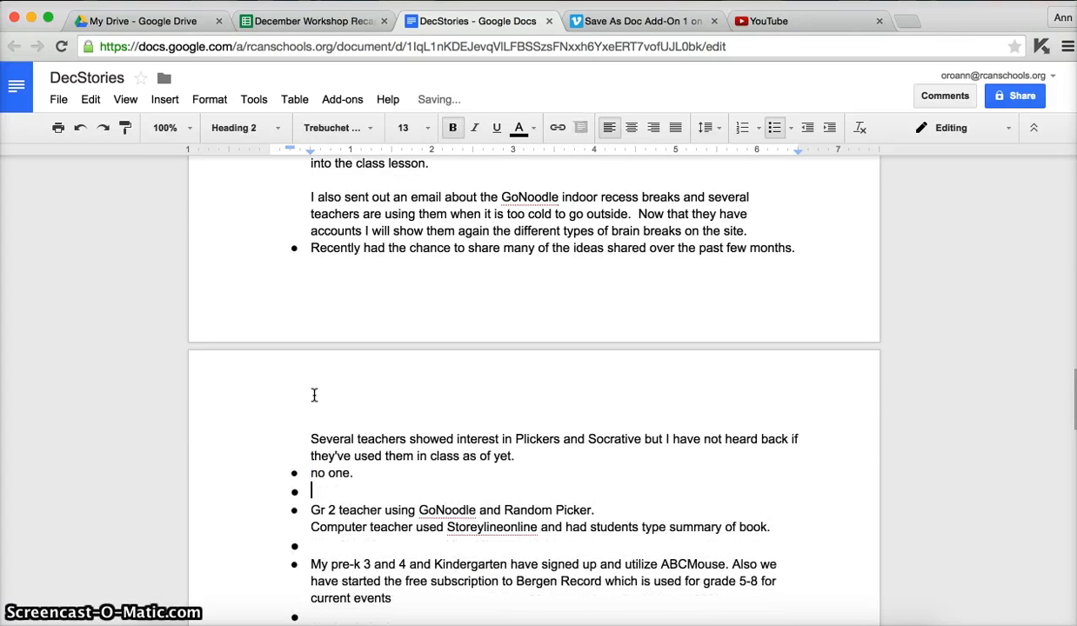
Step: Delete the "no one." entry and the empty bullet below it, before the Gr 2 teacher story
key("Up")
key("shift+Down")
key("shift+Down")
key("Delete")
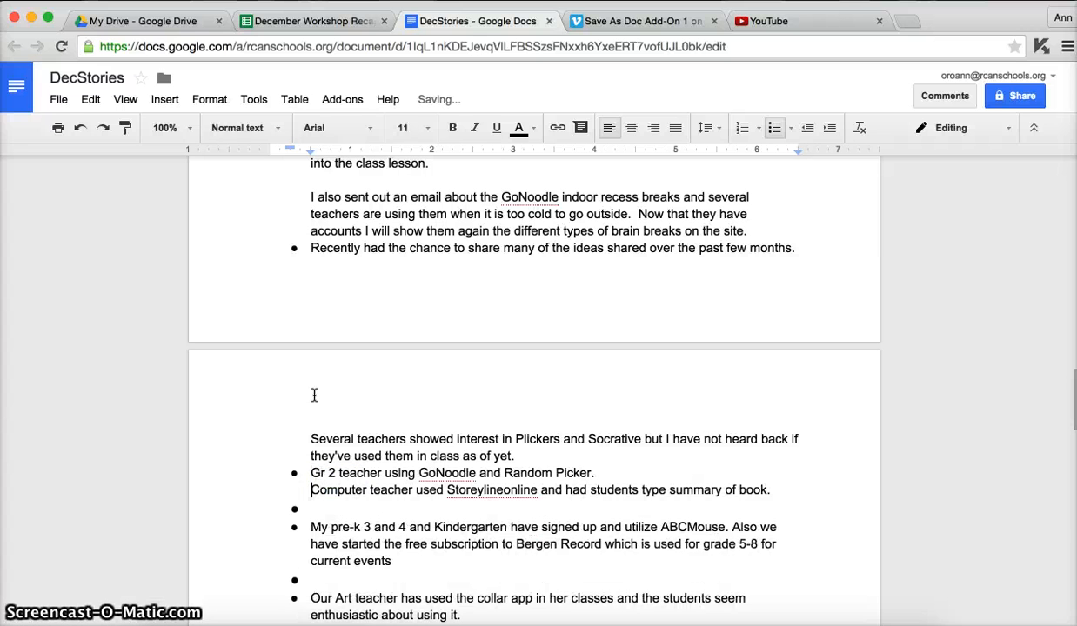
Step: Remove the empty bullets after the Storeylineonline story and the Bergen Record story
key("Down")
key("Delete")
key("Down")
key("Down")
key("Down")
key("Delete")
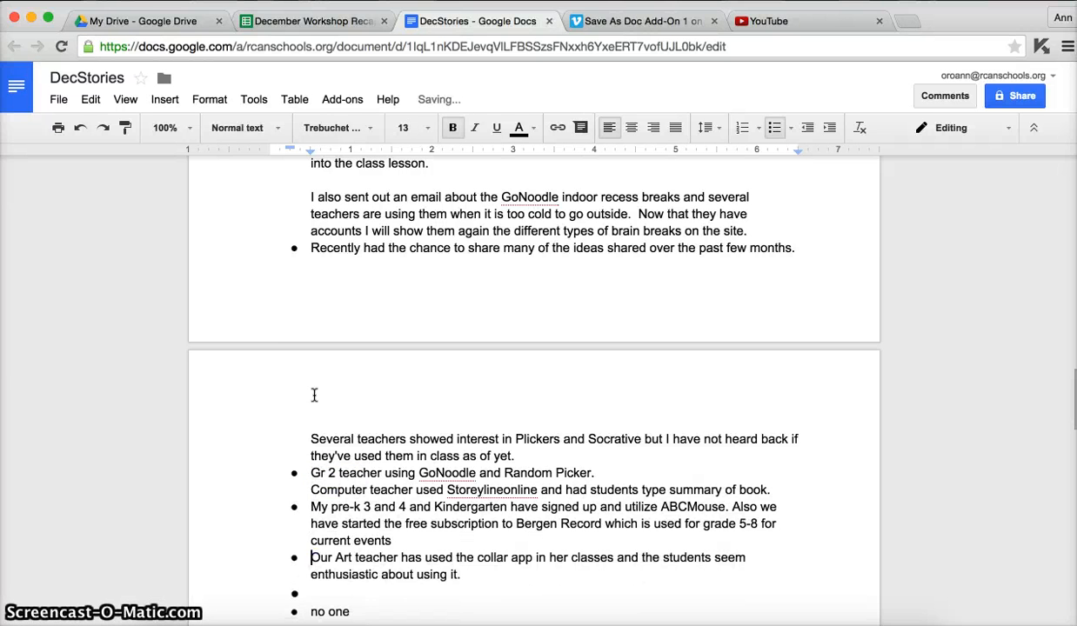
Step: Delete the "no one" entry after the Art teacher story, together with the empty bullets around it
key("shift+Down")
key("shift+Down")
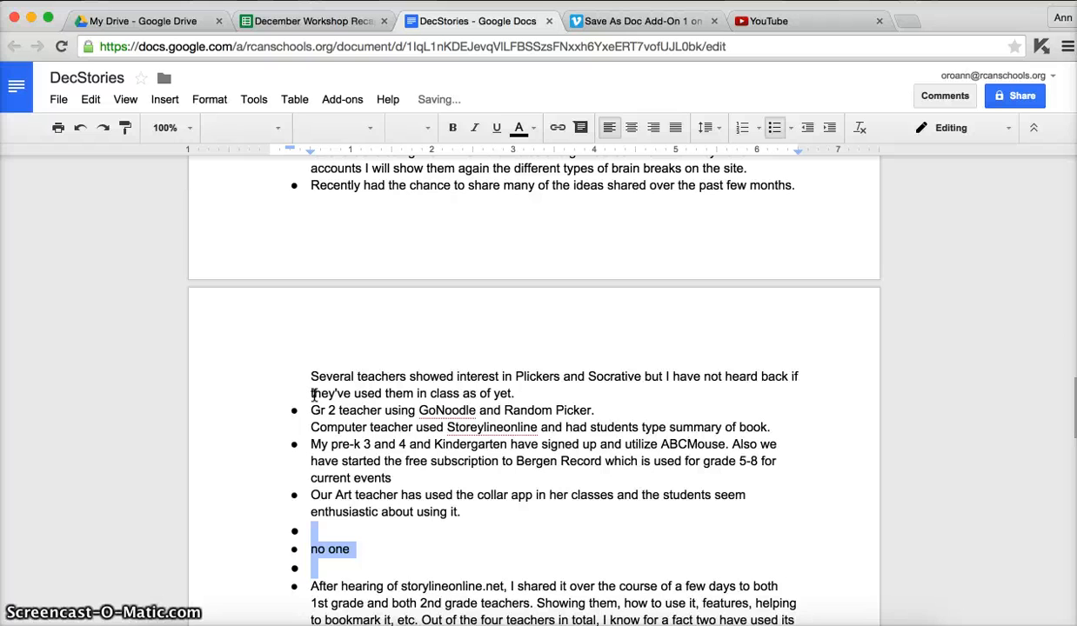
key("Delete")
Step: Remove the empty bullets after the storylineonline.net story and the Literature teacher webquest story
key("Down")
key("Down")
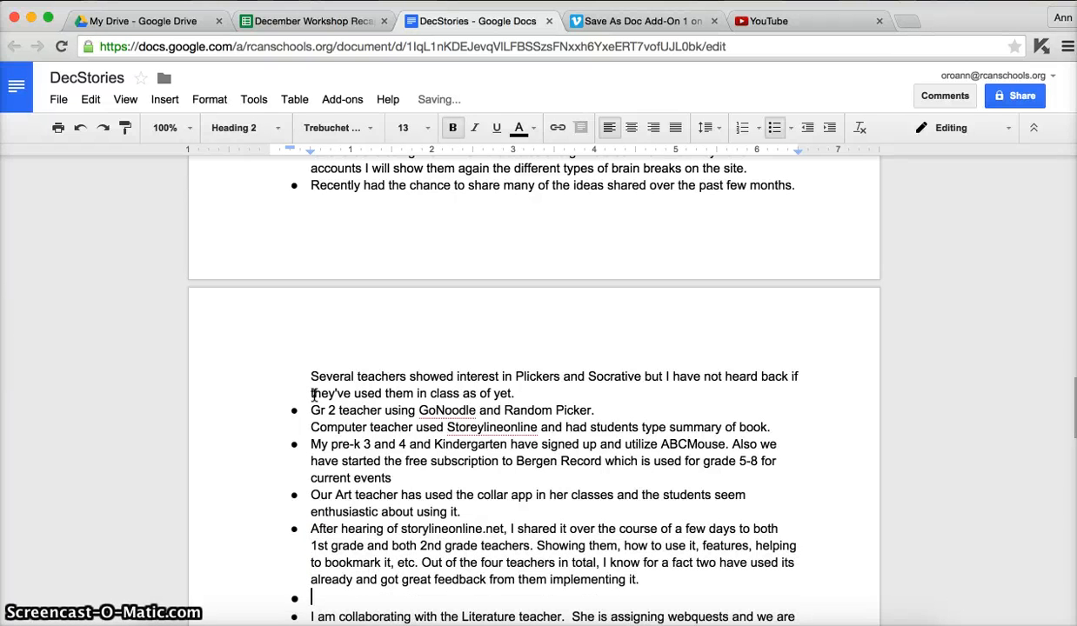
key("Delete")
key("Down")
key("Down")
key("Down")
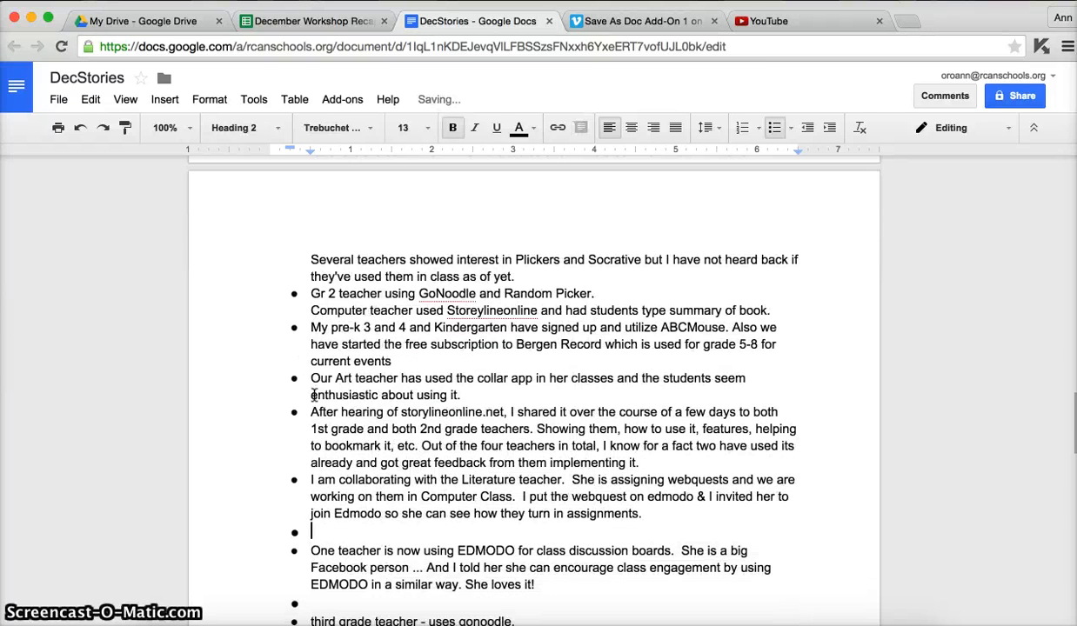
key("Delete")
Step: Remove the empty bullets after the EDMODO discussion boards, gonoodle and spelling city, and Colar app stories
key("Down")
key("Down")
key("Down")
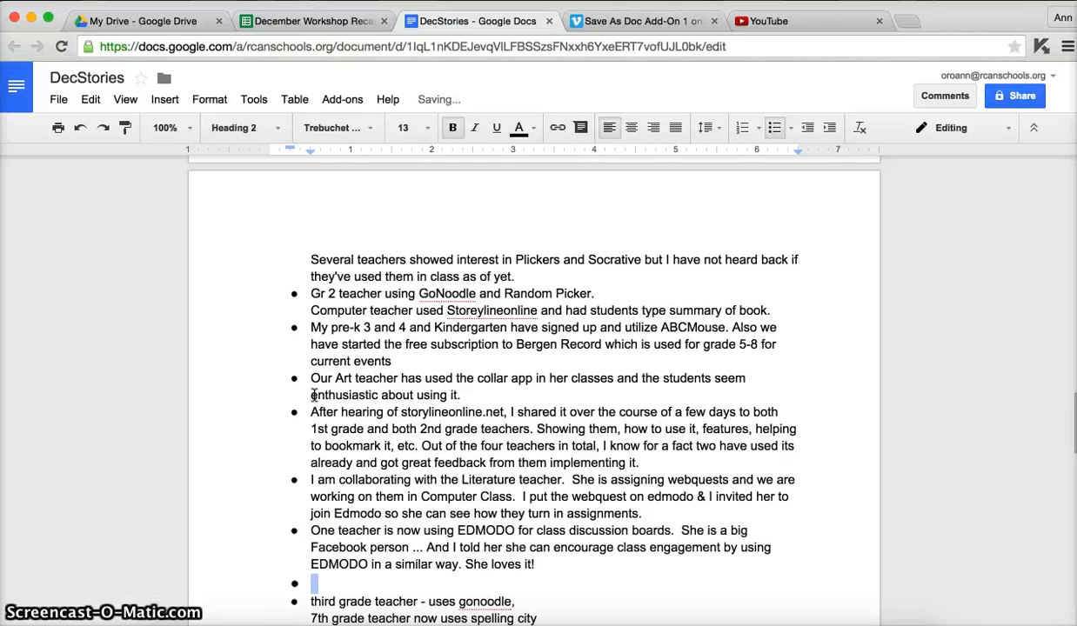
key("Delete")
key("Down")
key("Down")
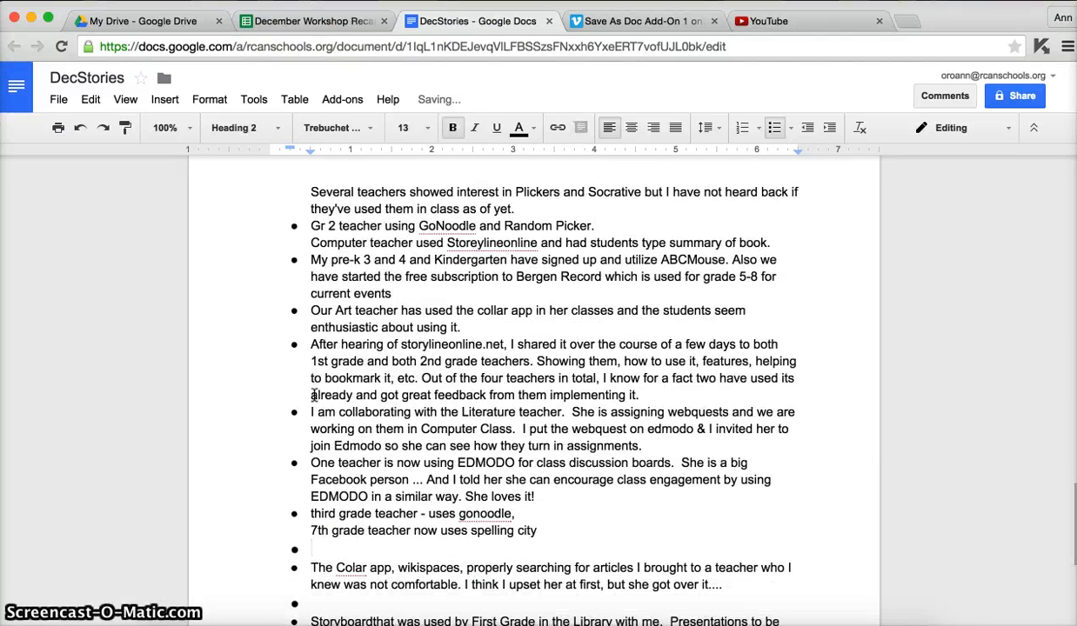
key("Delete")
key("Delete")
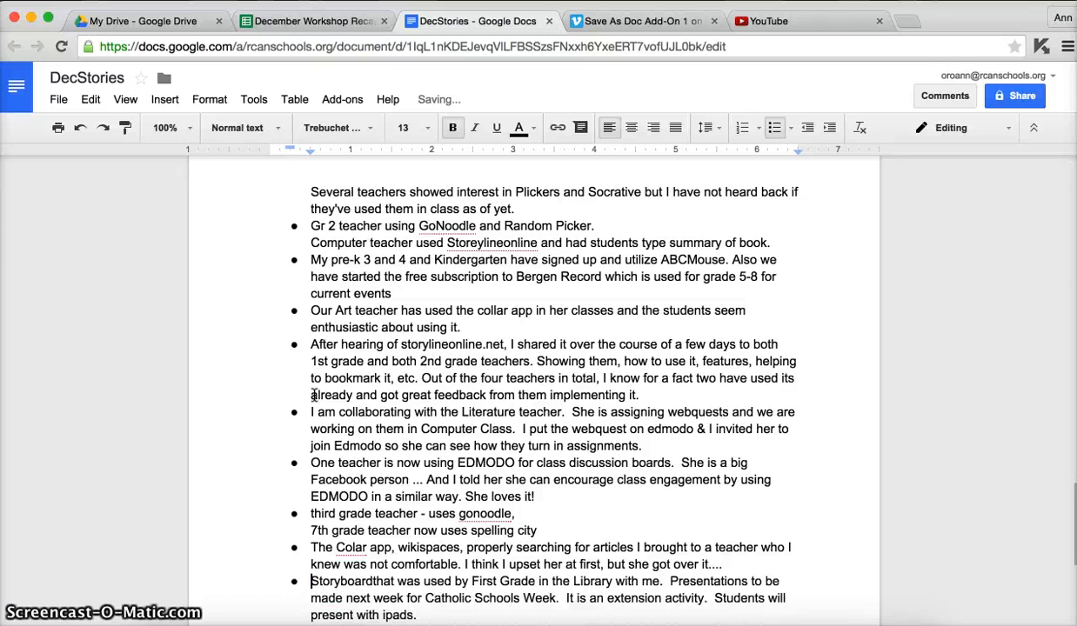
Step: Remove the empty bullet after the Hour of Code paragraph
key("Down")
key("Down")
key("Down")
key("Down")
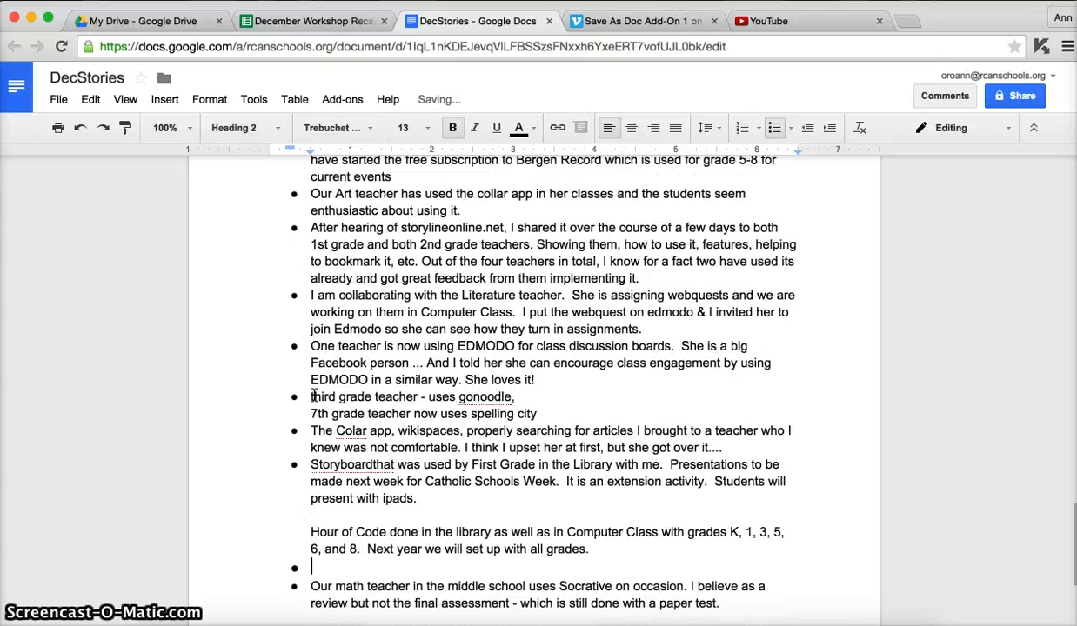
key("Delete")
Step: Review the bulleted list from its last entry back up through the earlier pages
key("Down")
key("Down")
key("Down")
key("Down")
key("Down")
key("Down")
key("Down")
key("Down")
key("Down")
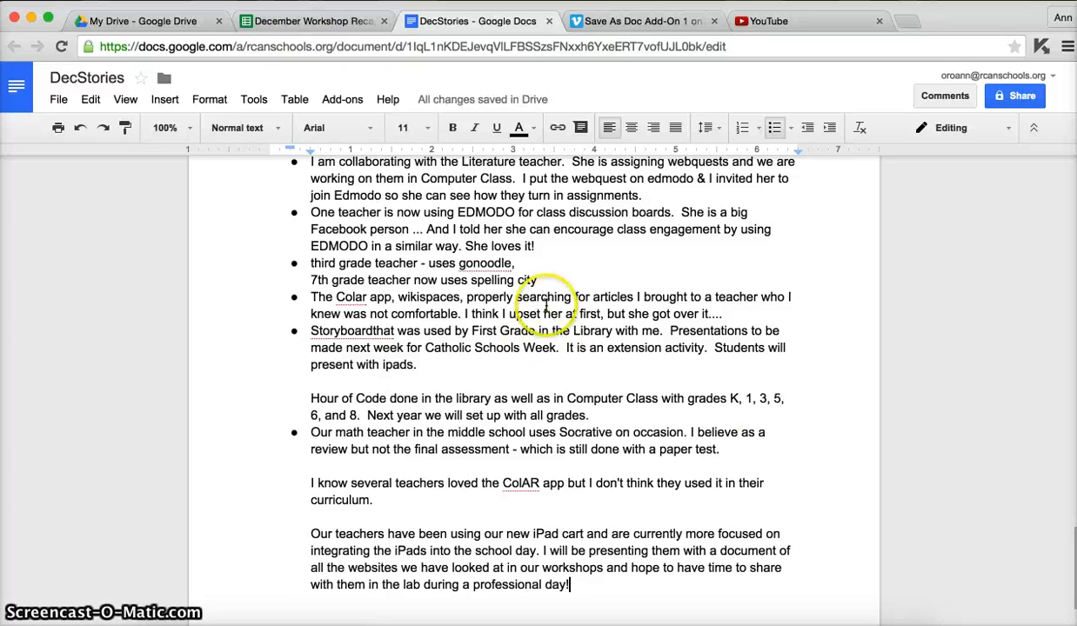
scroll(708, 436, "up", 4)
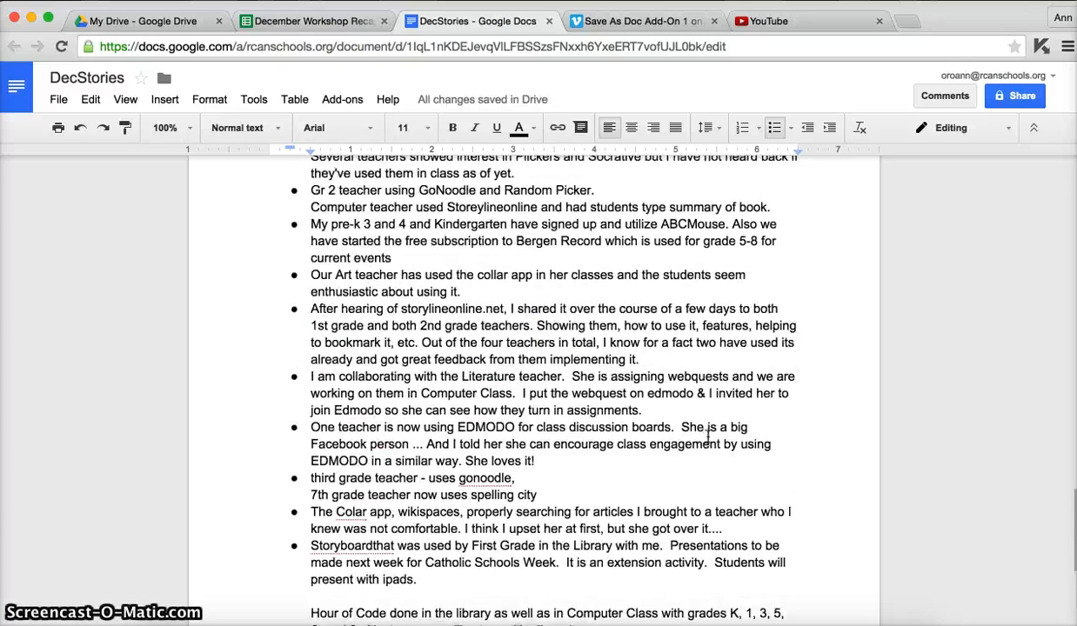
scroll(708, 436, "down", 5)
scroll(708, 437, "up", 10)
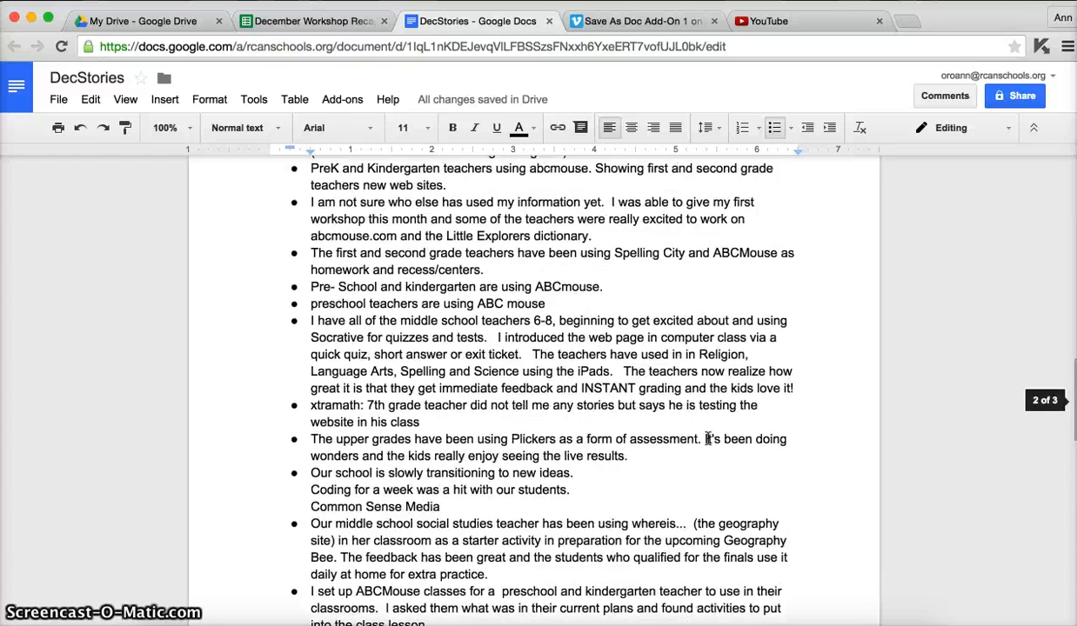
scroll(708, 436, "down", 5)
scroll(708, 437, "up", 10)
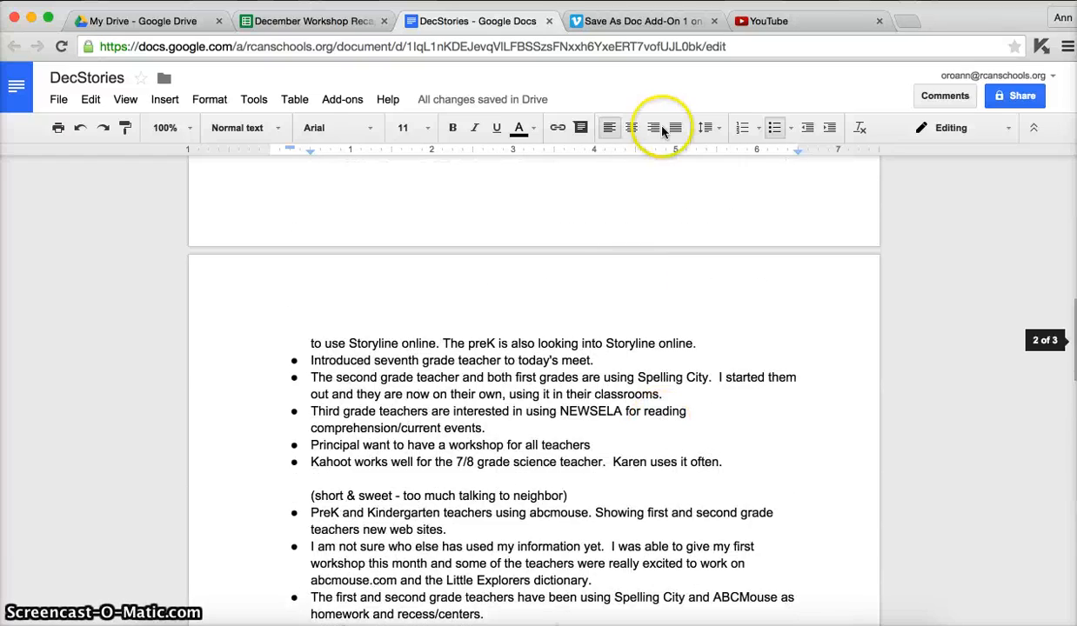